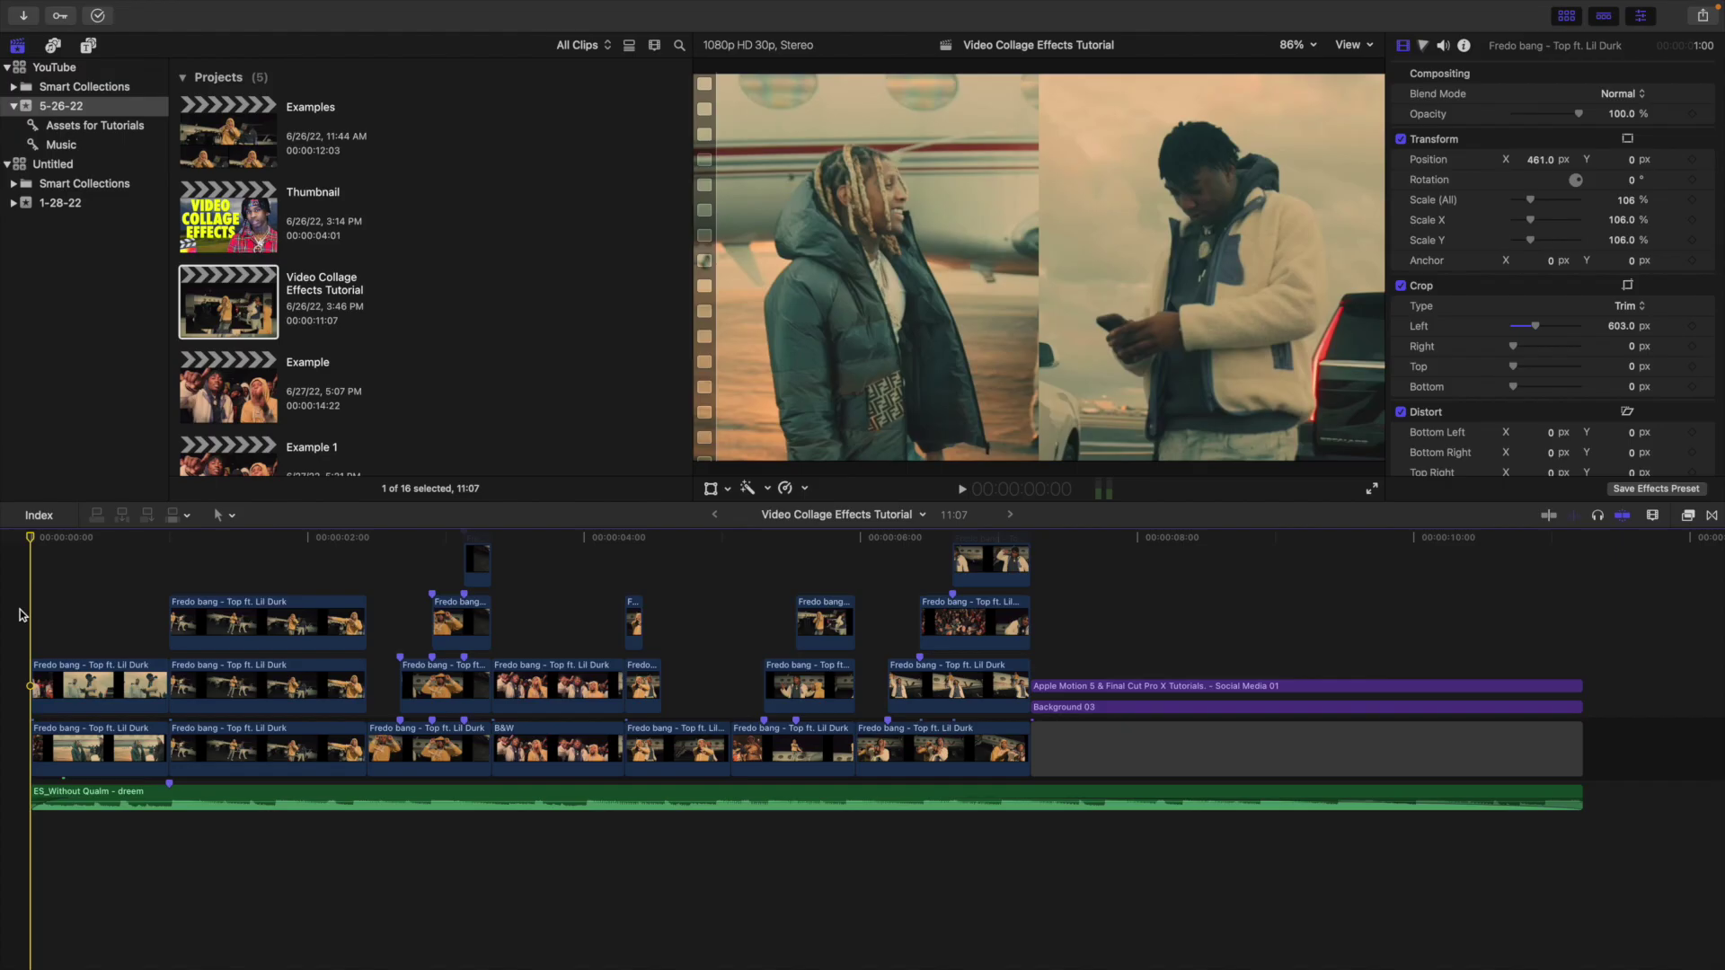
# Play the Video Collage Effects Tutorial project from the beginning to preview its collage effects.
pyautogui.press('space')
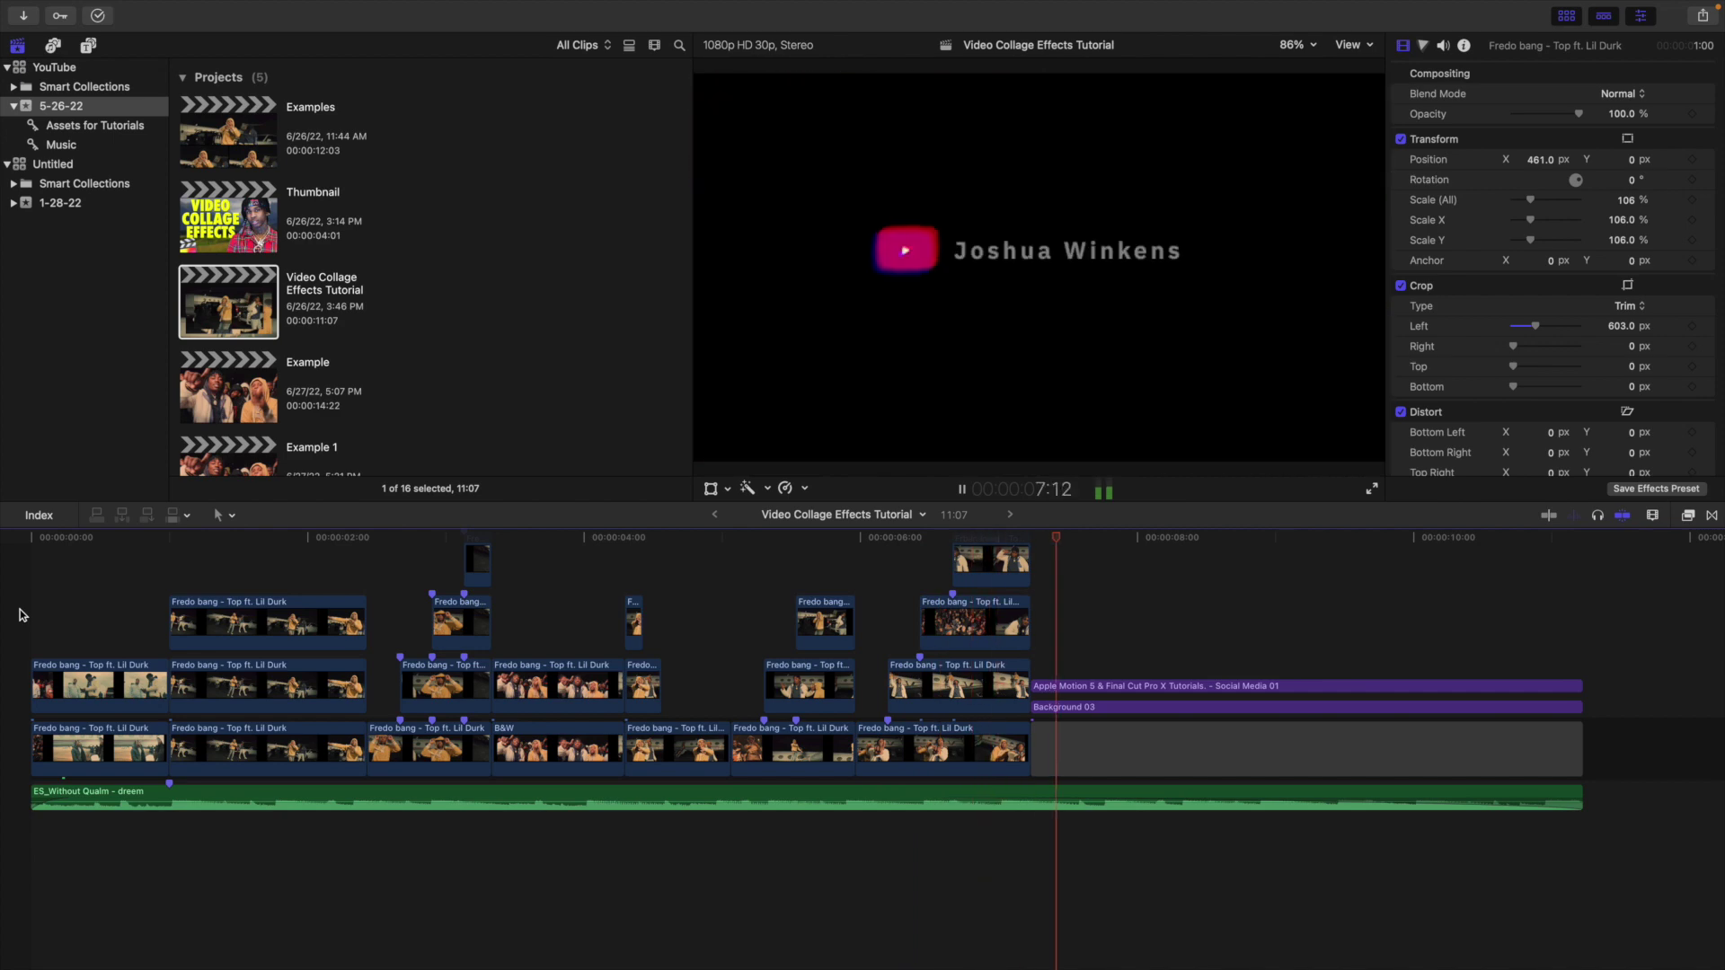
pyautogui.press('Home')
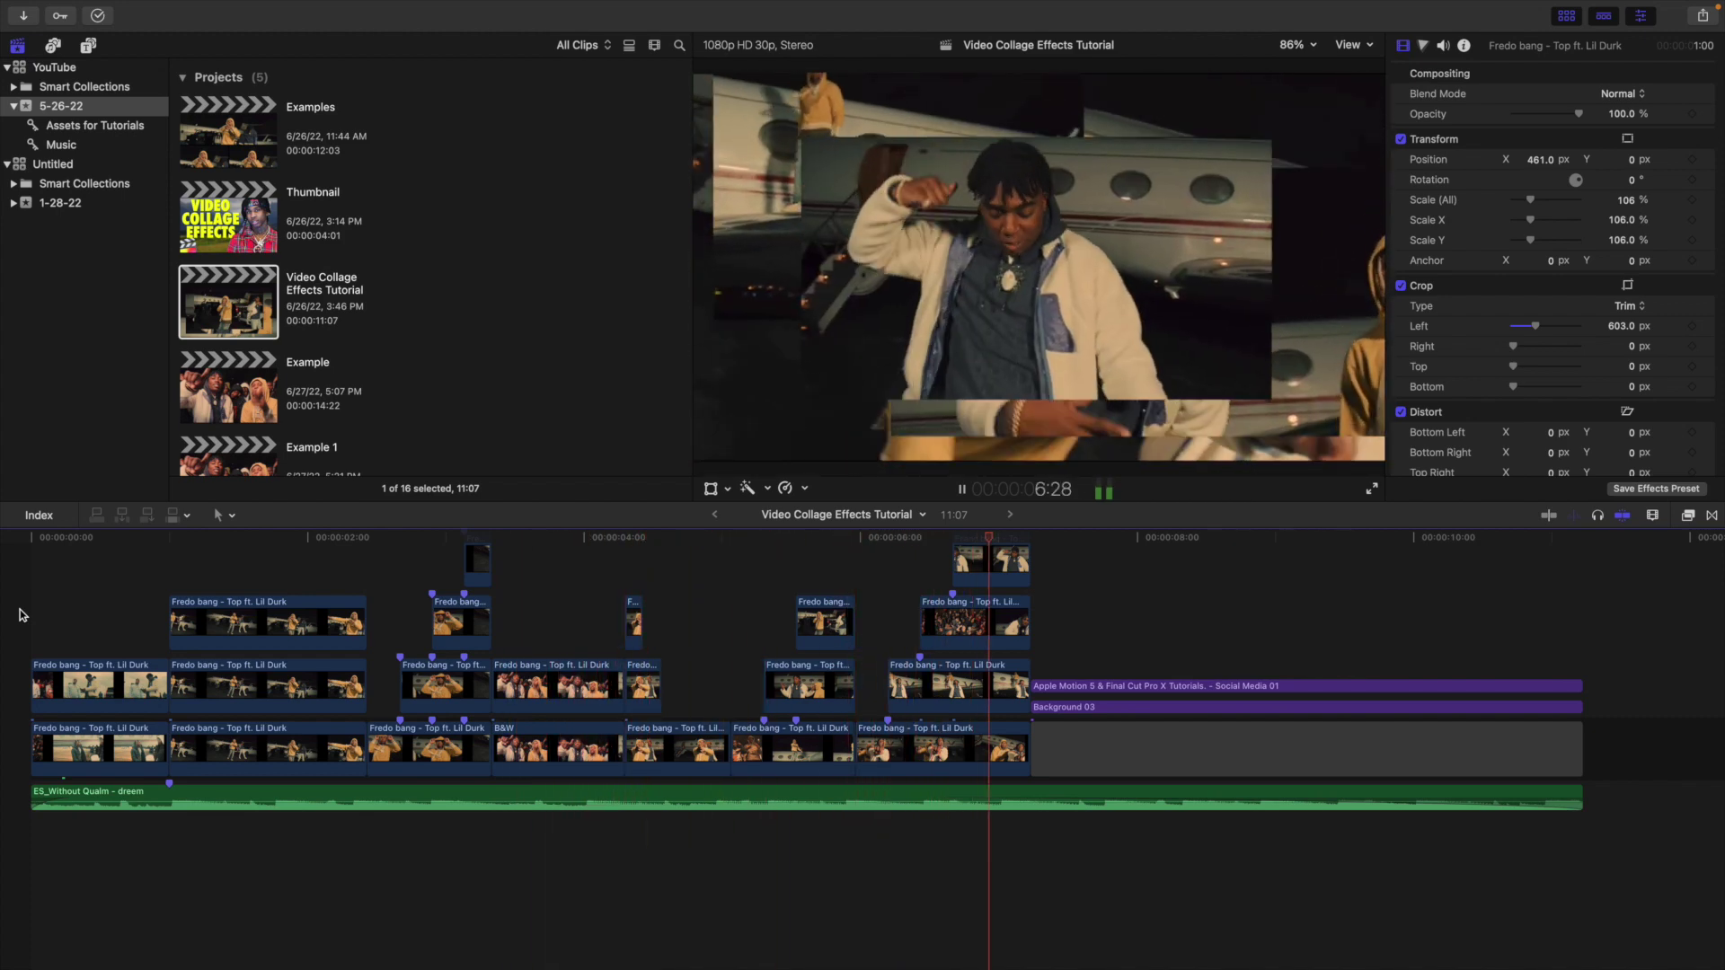
pyautogui.press('Home')
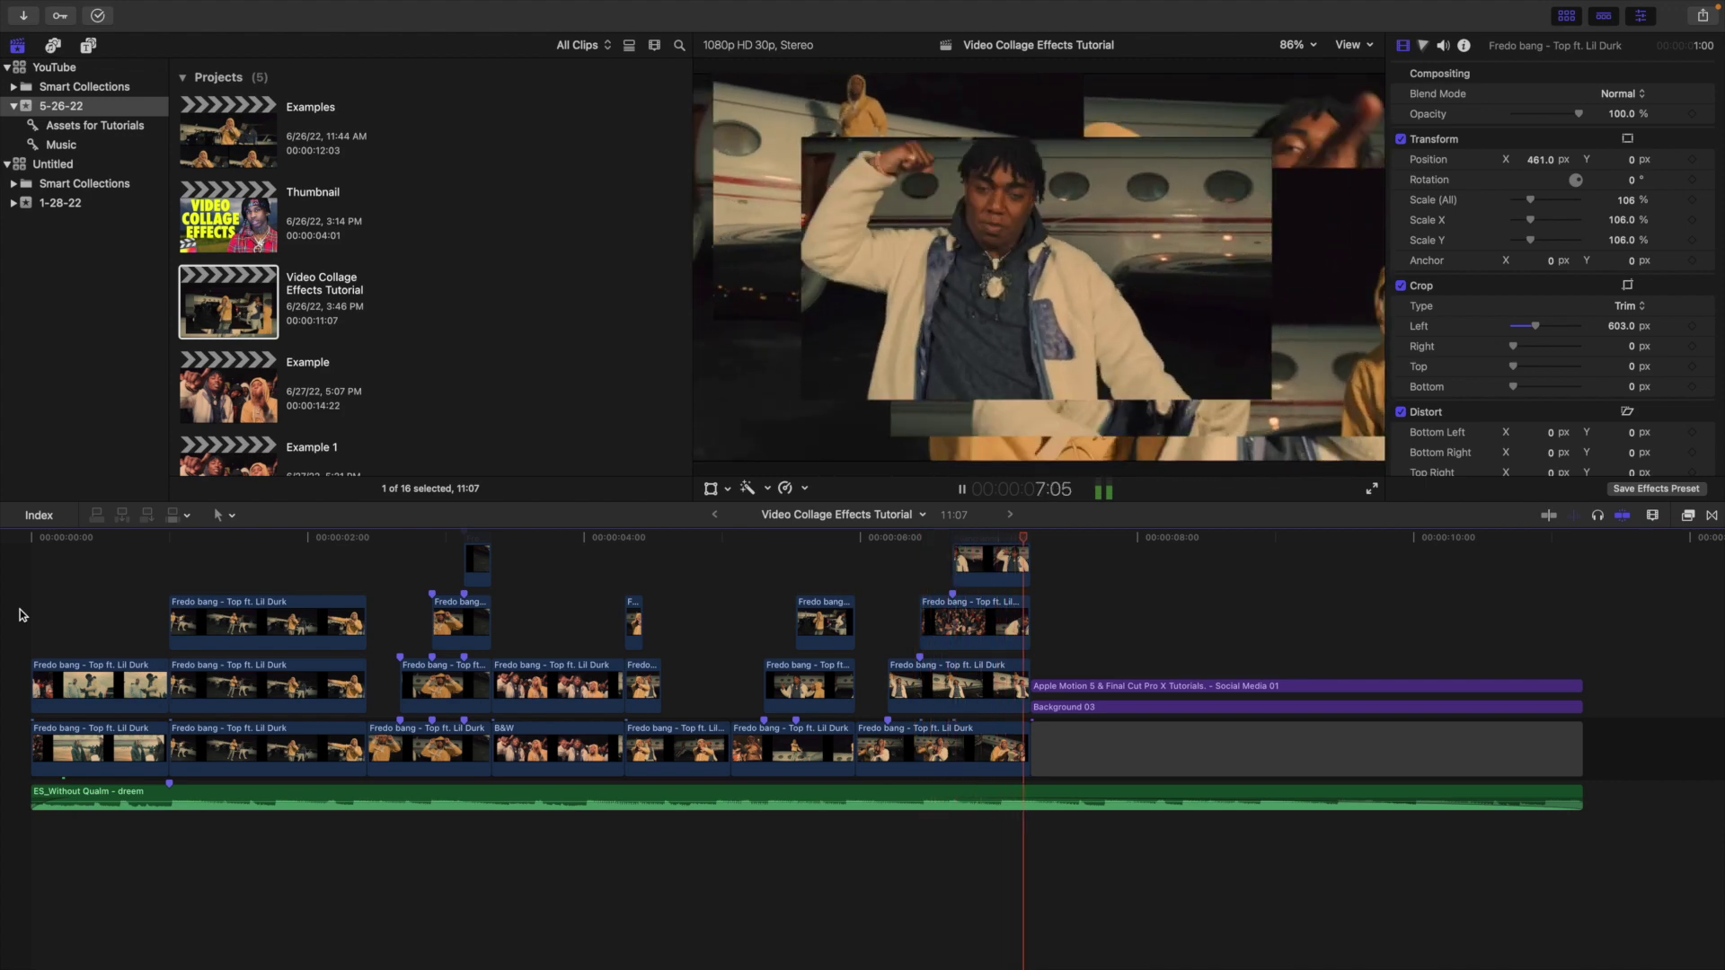
pyautogui.press('space')
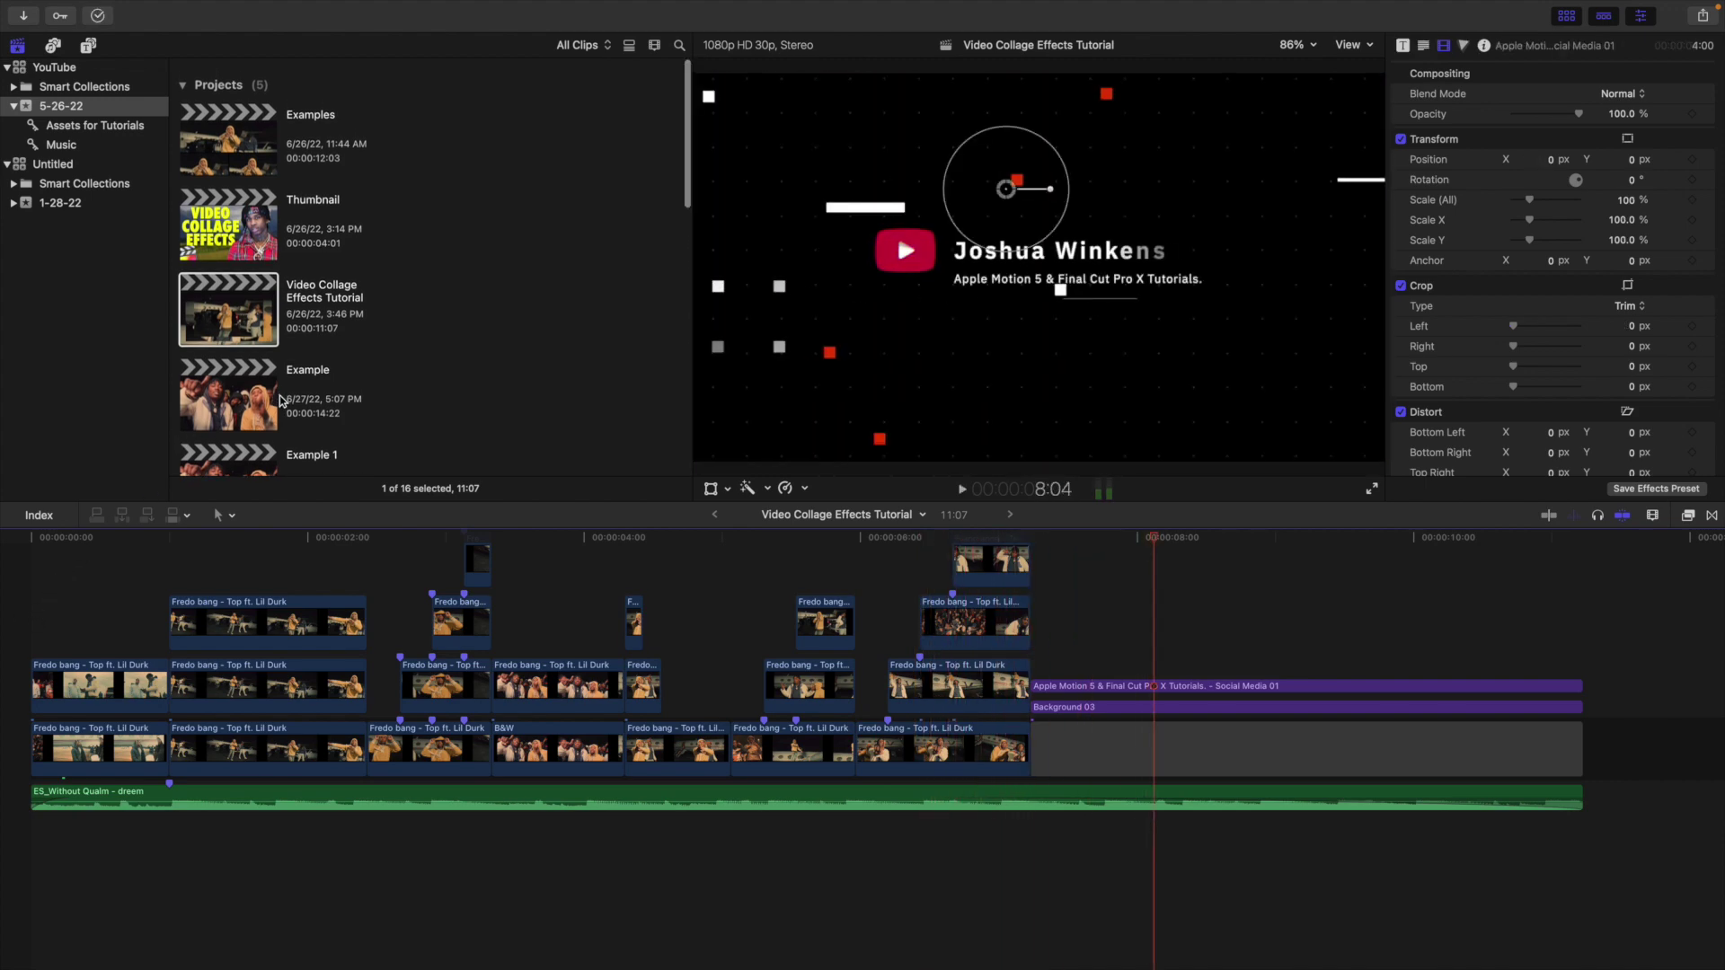
# Open the Examples project and play its timeline from the beginning.
pyautogui.doubleClick(216, 144)
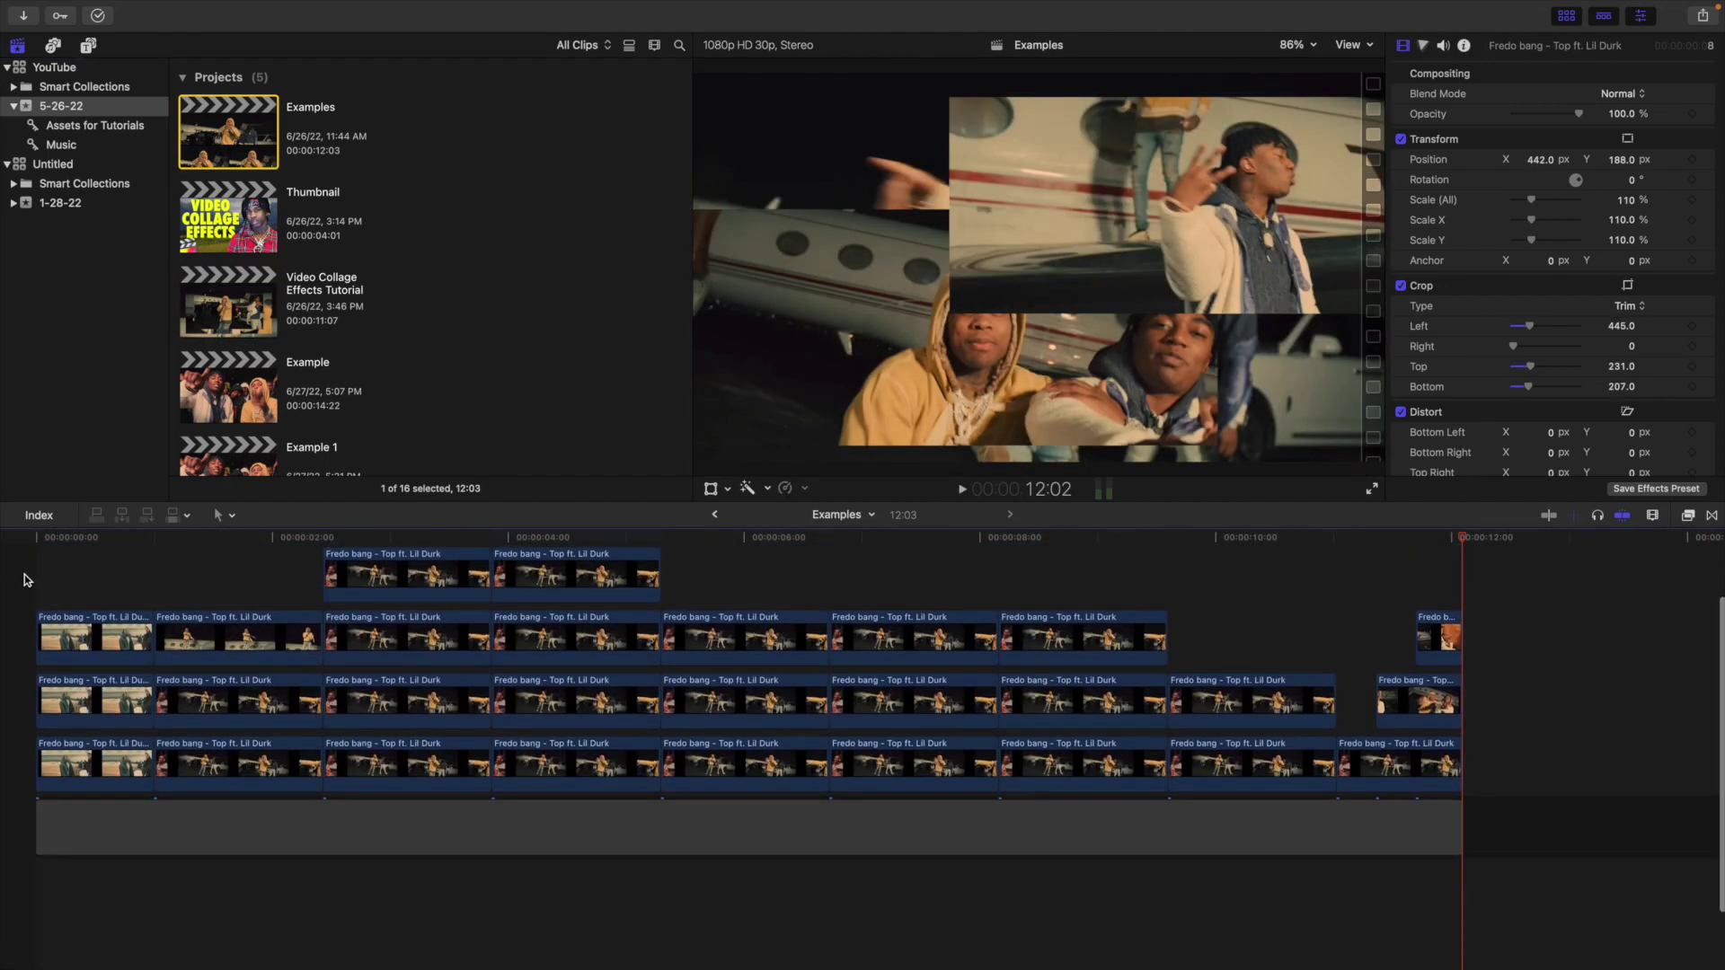
pyautogui.press('Home')
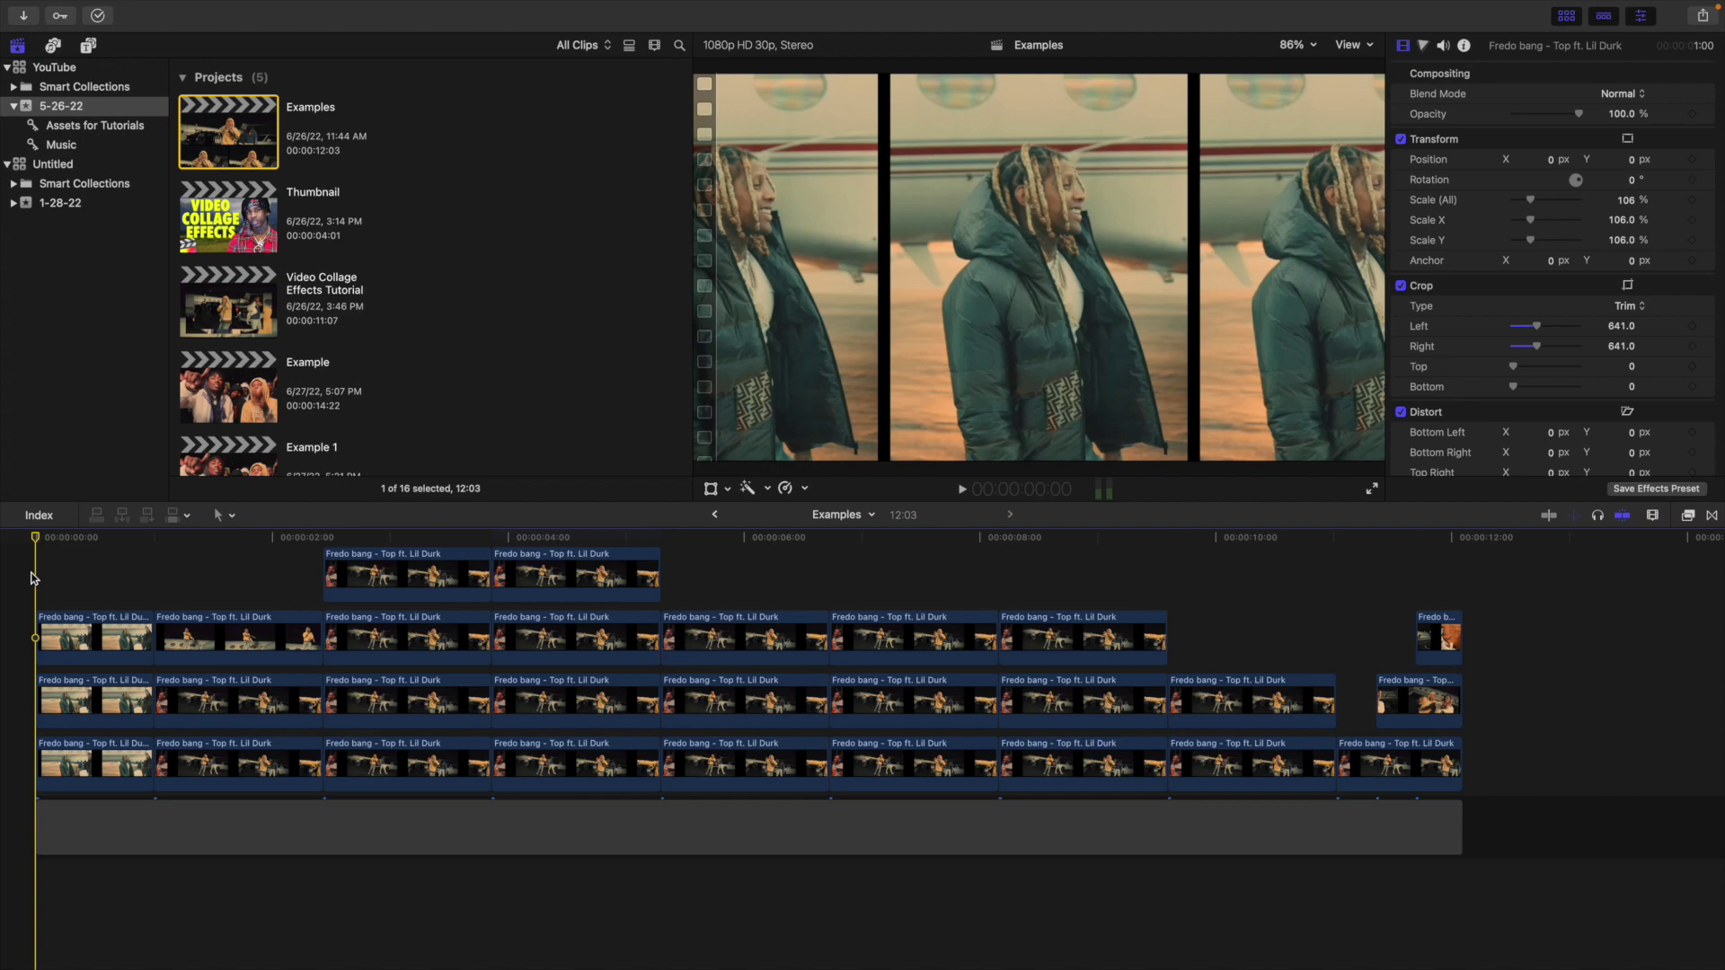
pyautogui.press('space')
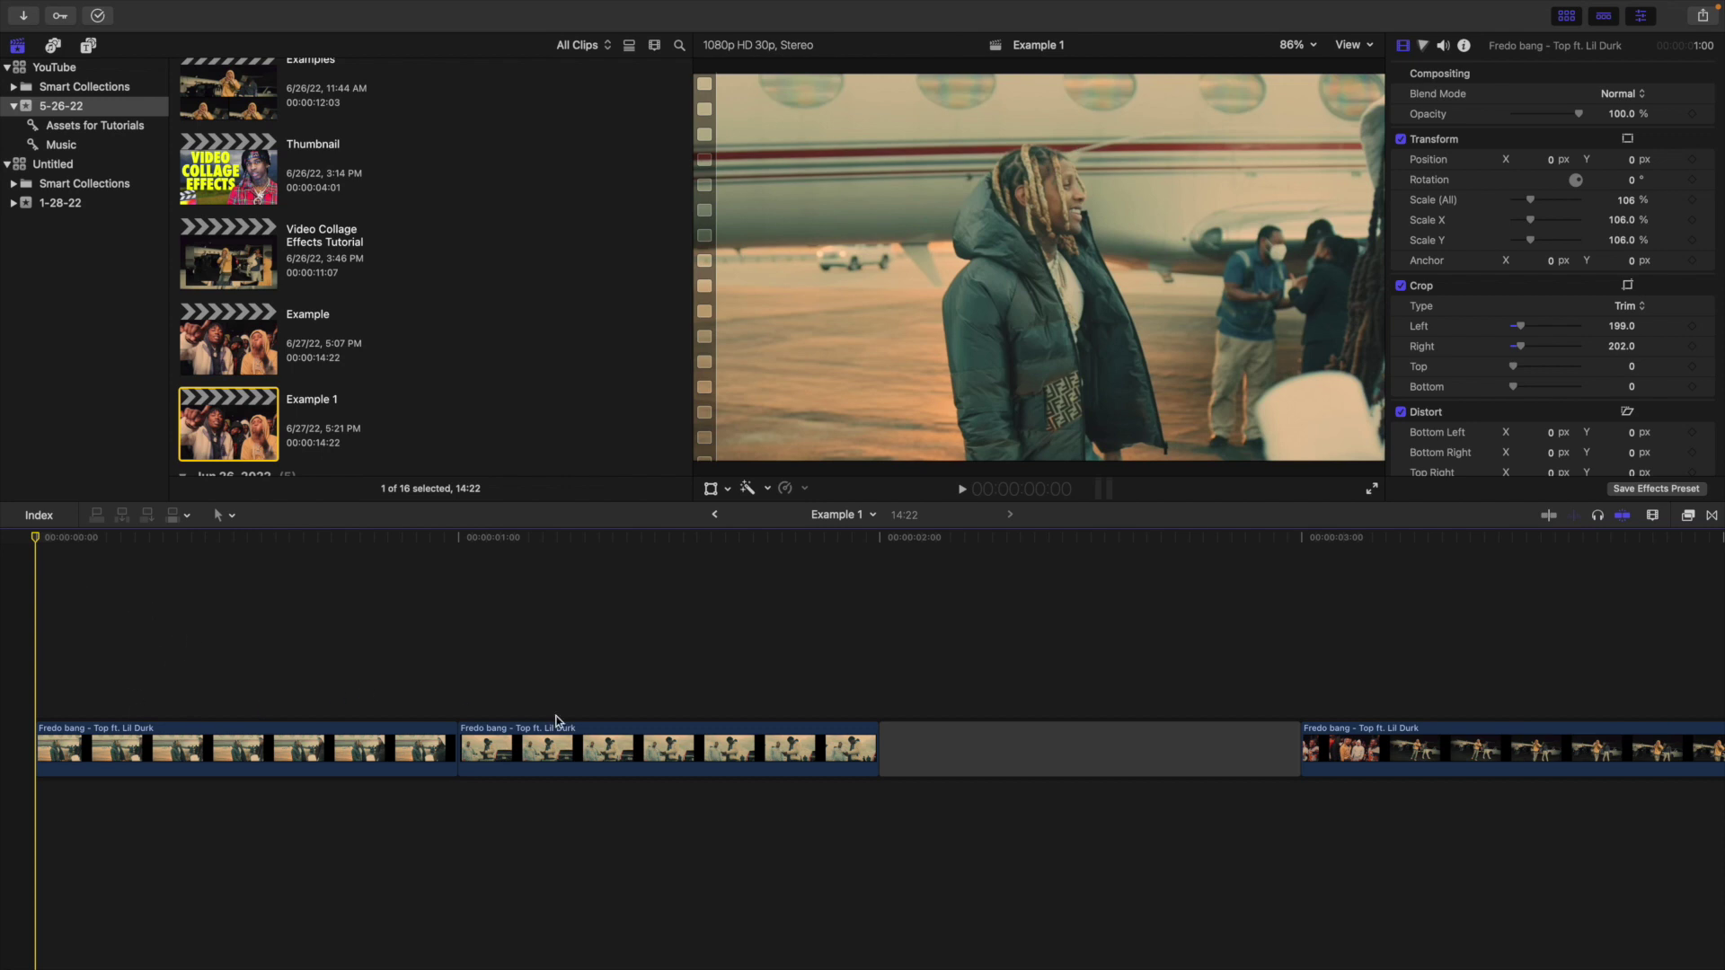
# Show the horizon overlay in the viewer and stack the second clip of Example 1 directly above the first clip.
pyautogui.click(1350, 47)
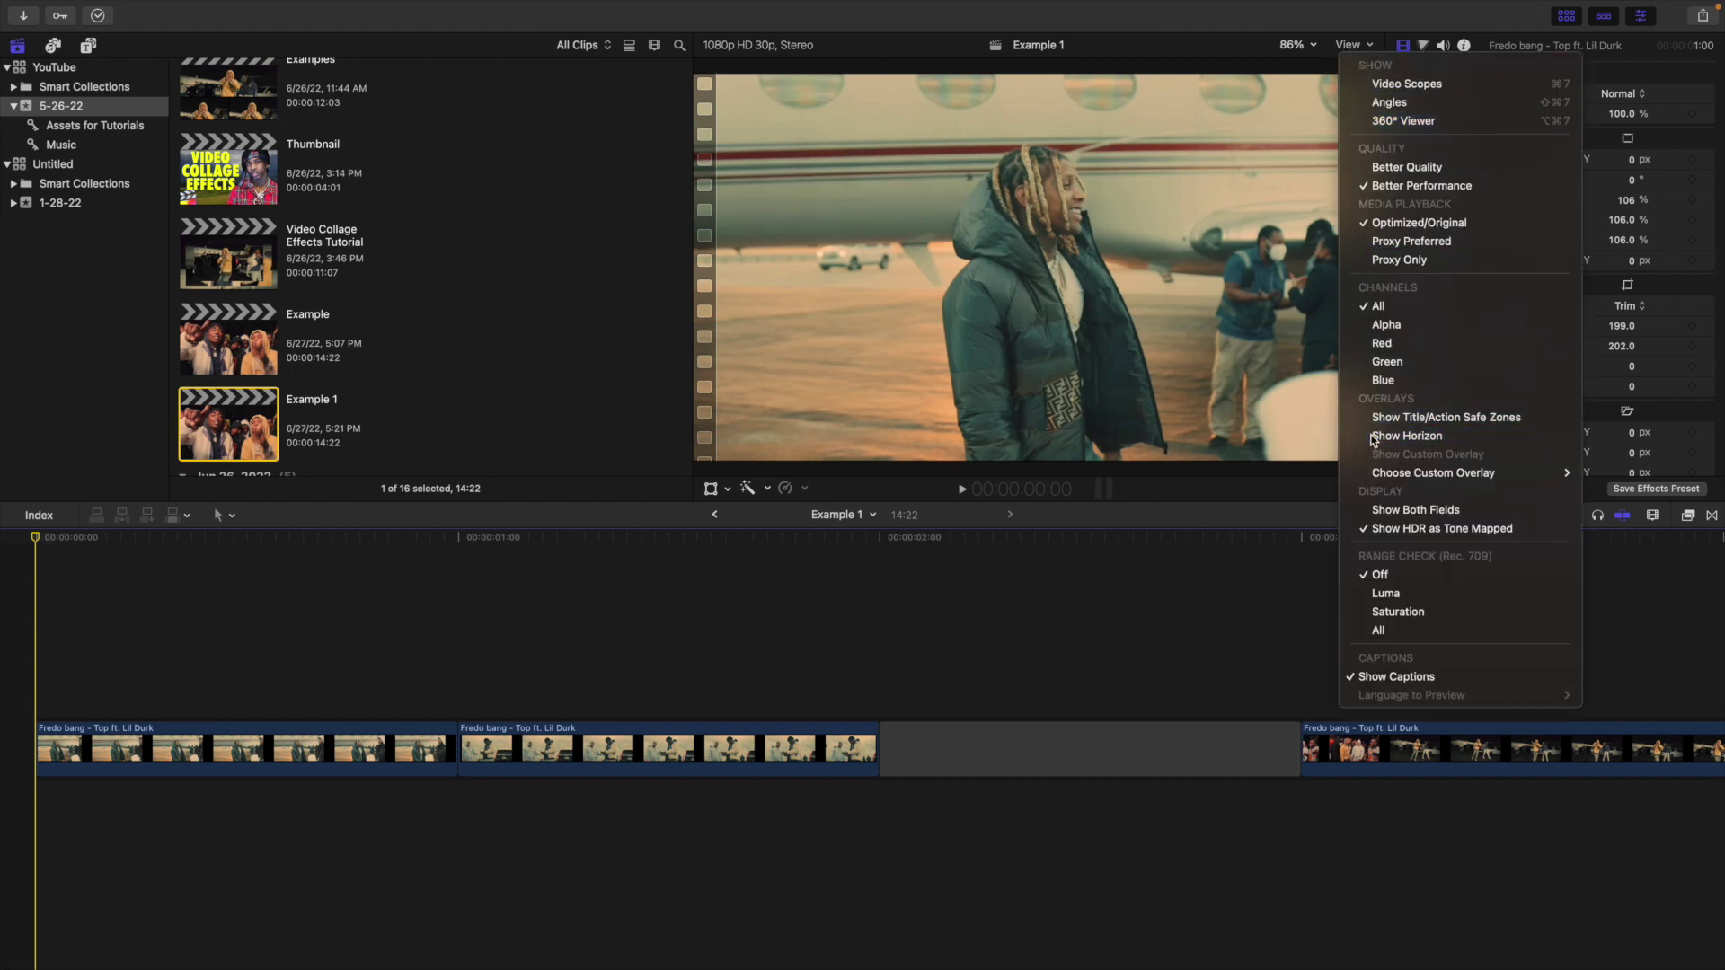
pyautogui.click(1374, 436)
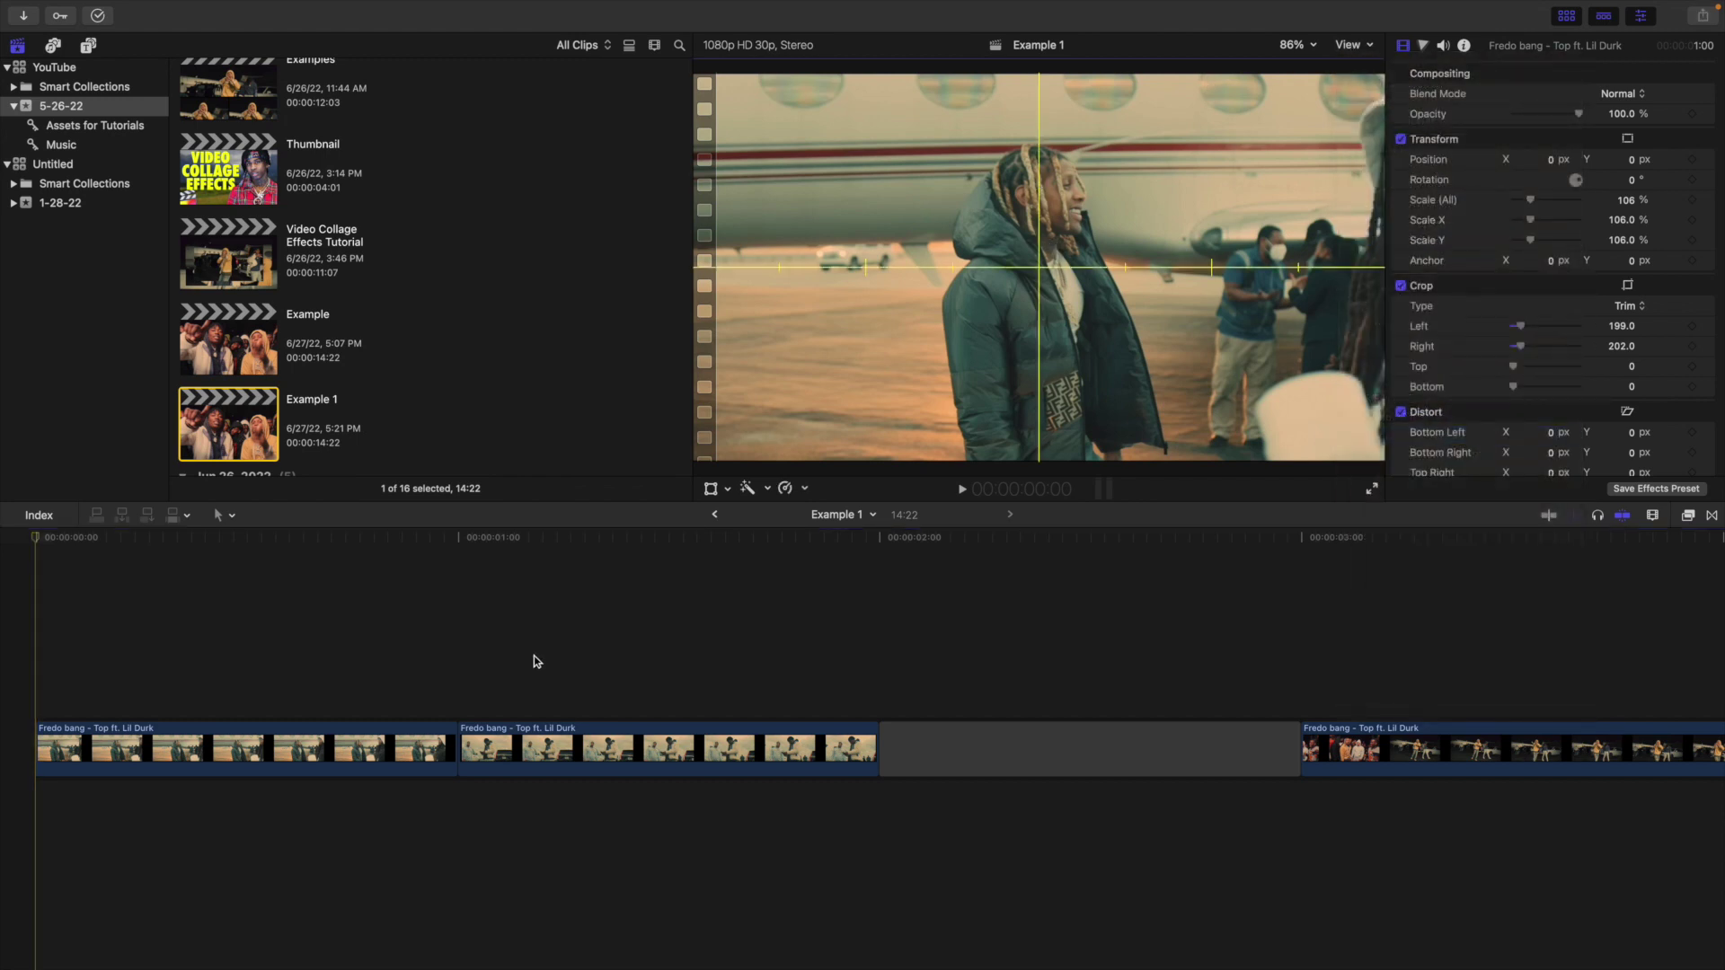
pyautogui.moveTo(575, 750); pyautogui.dragTo(111, 648)
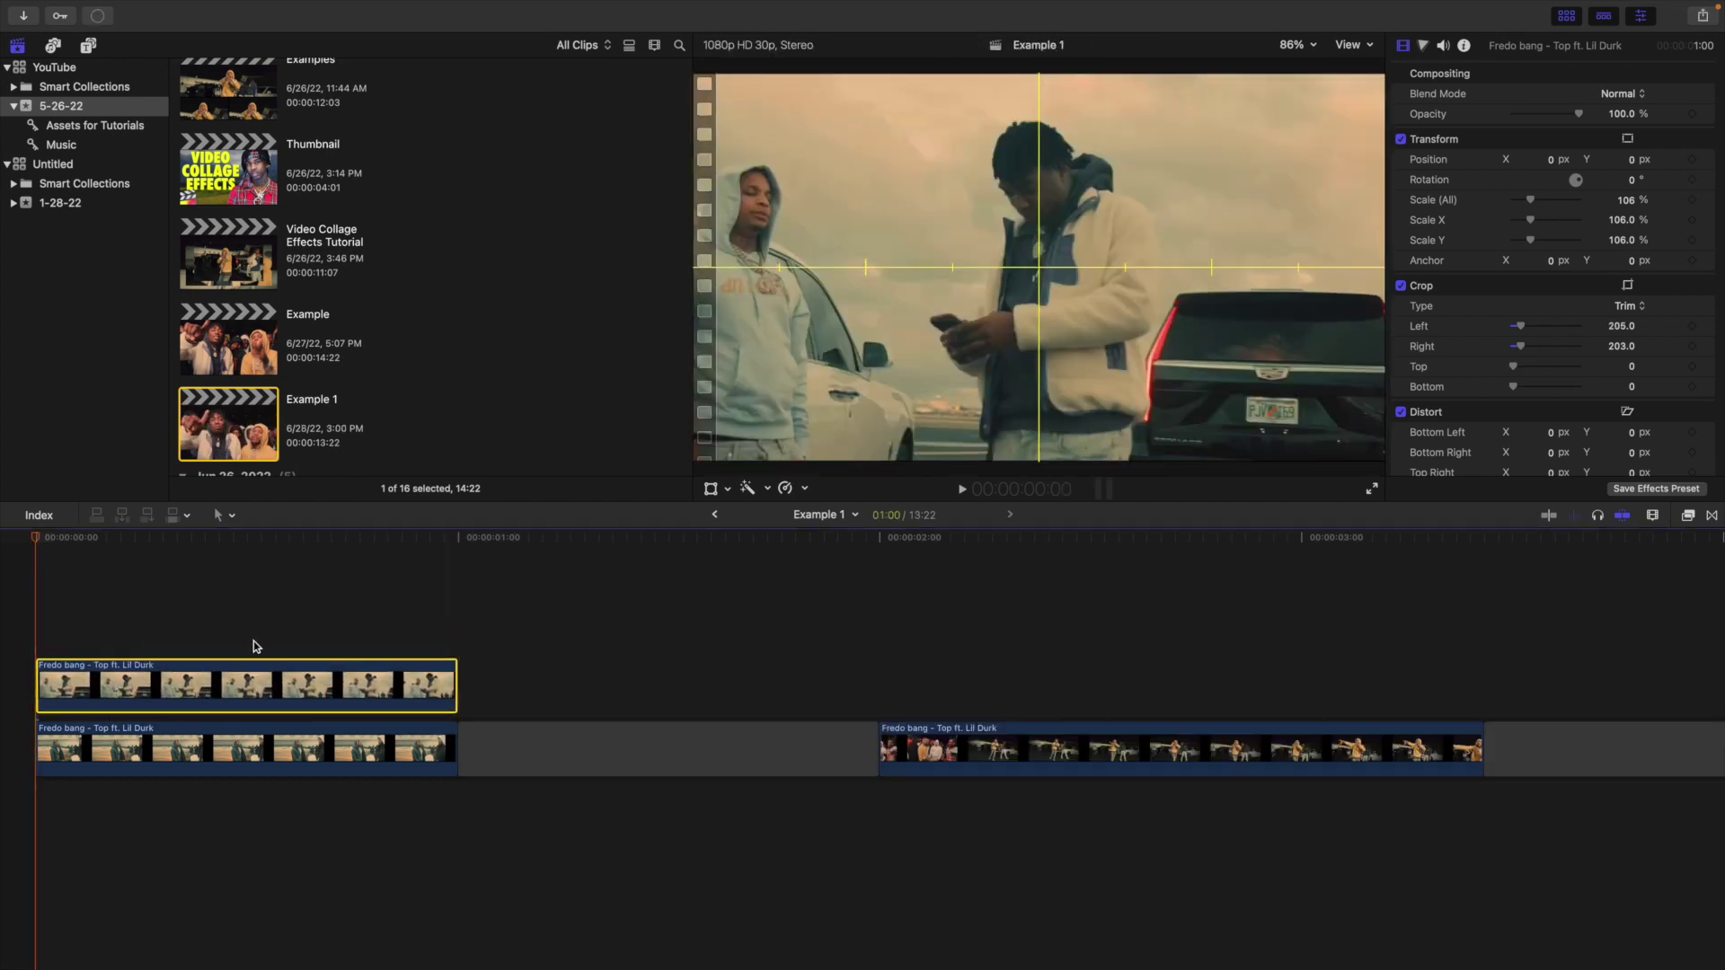
pyautogui.click(254, 645)
pyautogui.click(258, 673)
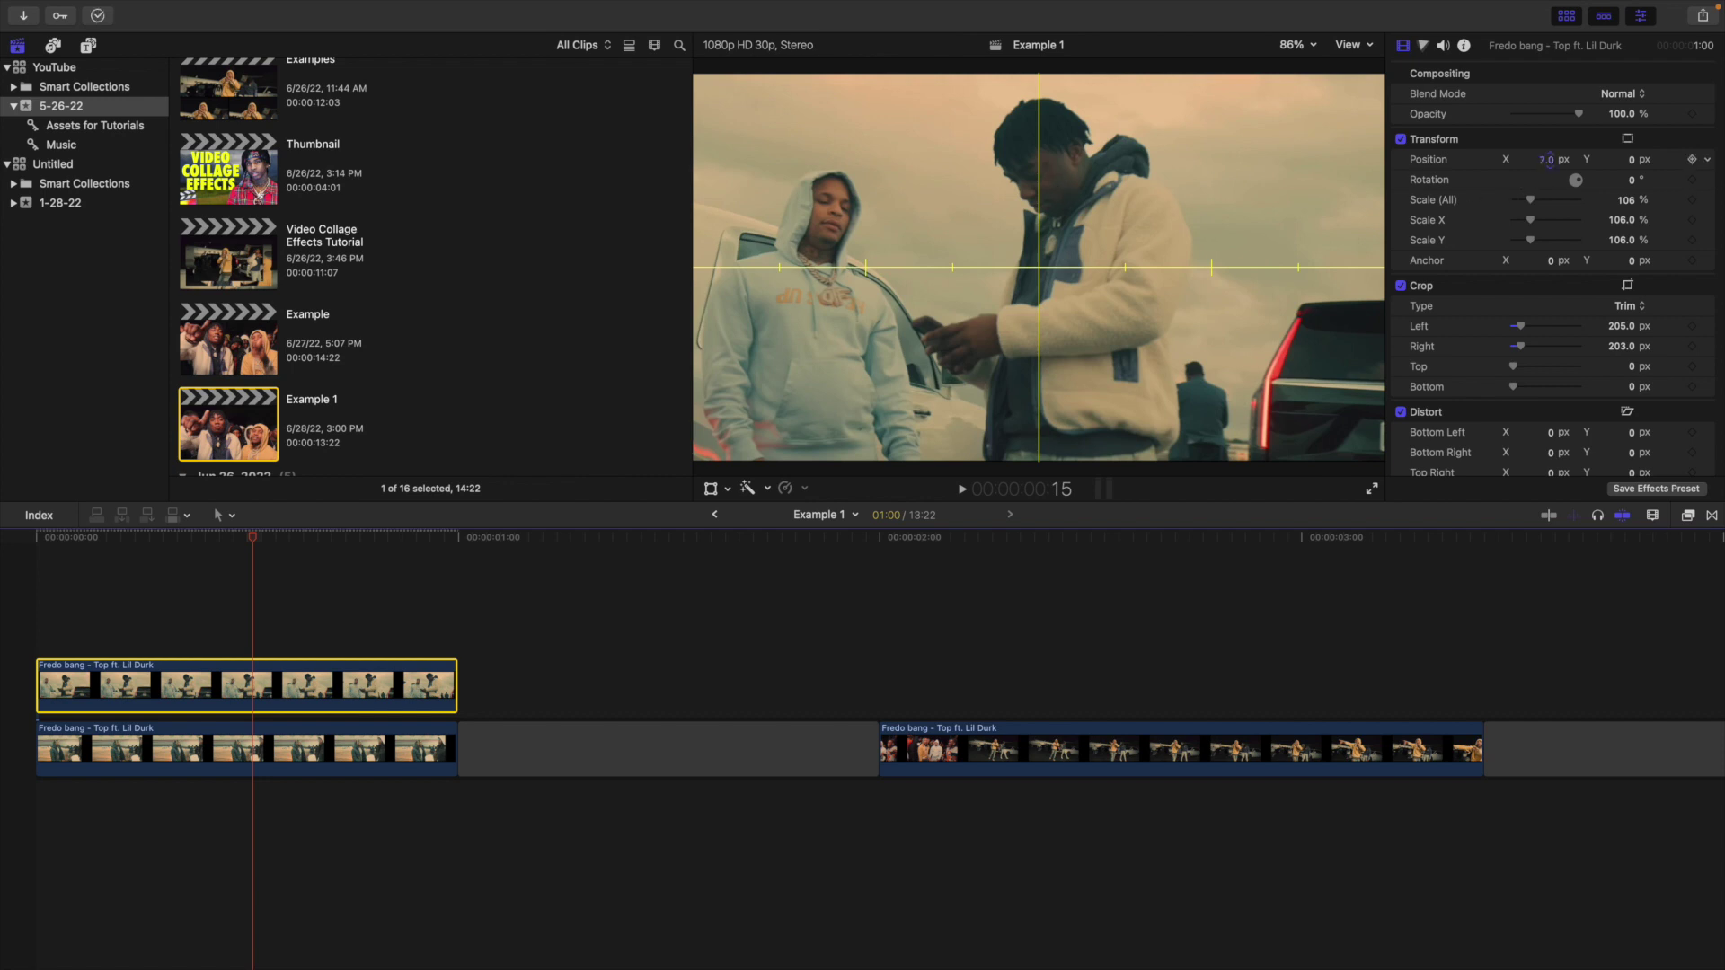
# Set the upper clip's X position to 428 px and left crop to 626 px, and the lower clip's X position to -476.4 px.
pyautogui.moveTo(1546, 161); pyautogui.dragTo(1551, 161)
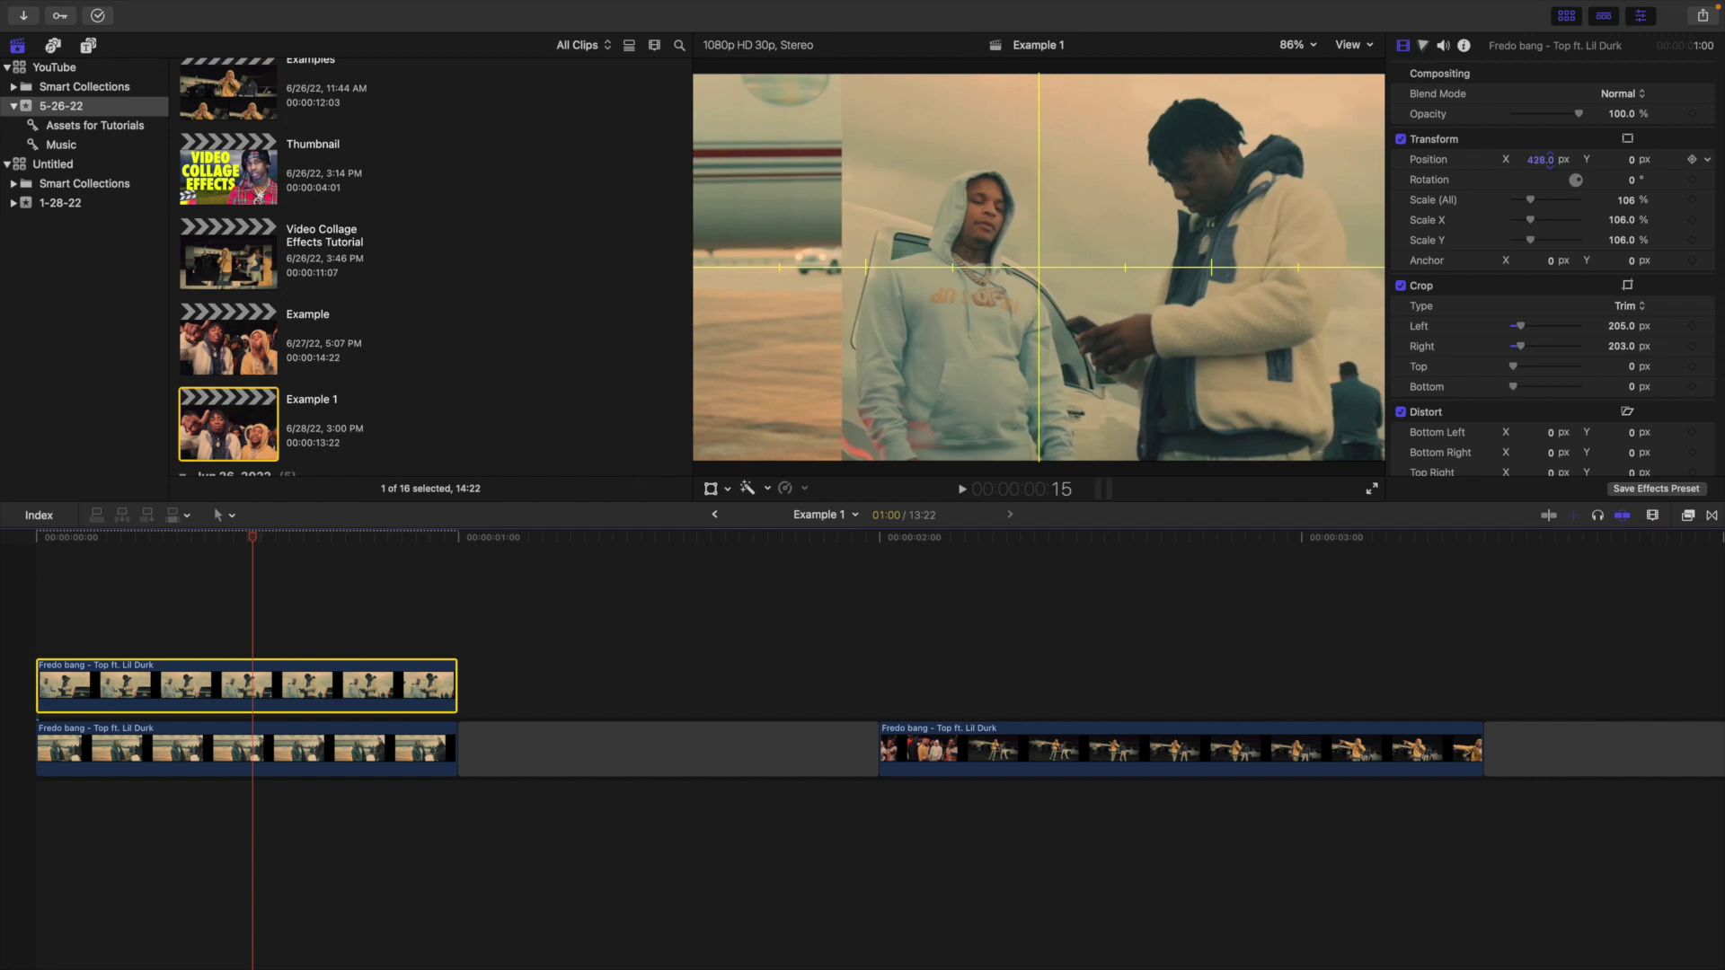
pyautogui.moveTo(1520, 330); pyautogui.dragTo(1536, 329)
pyautogui.click(251, 750)
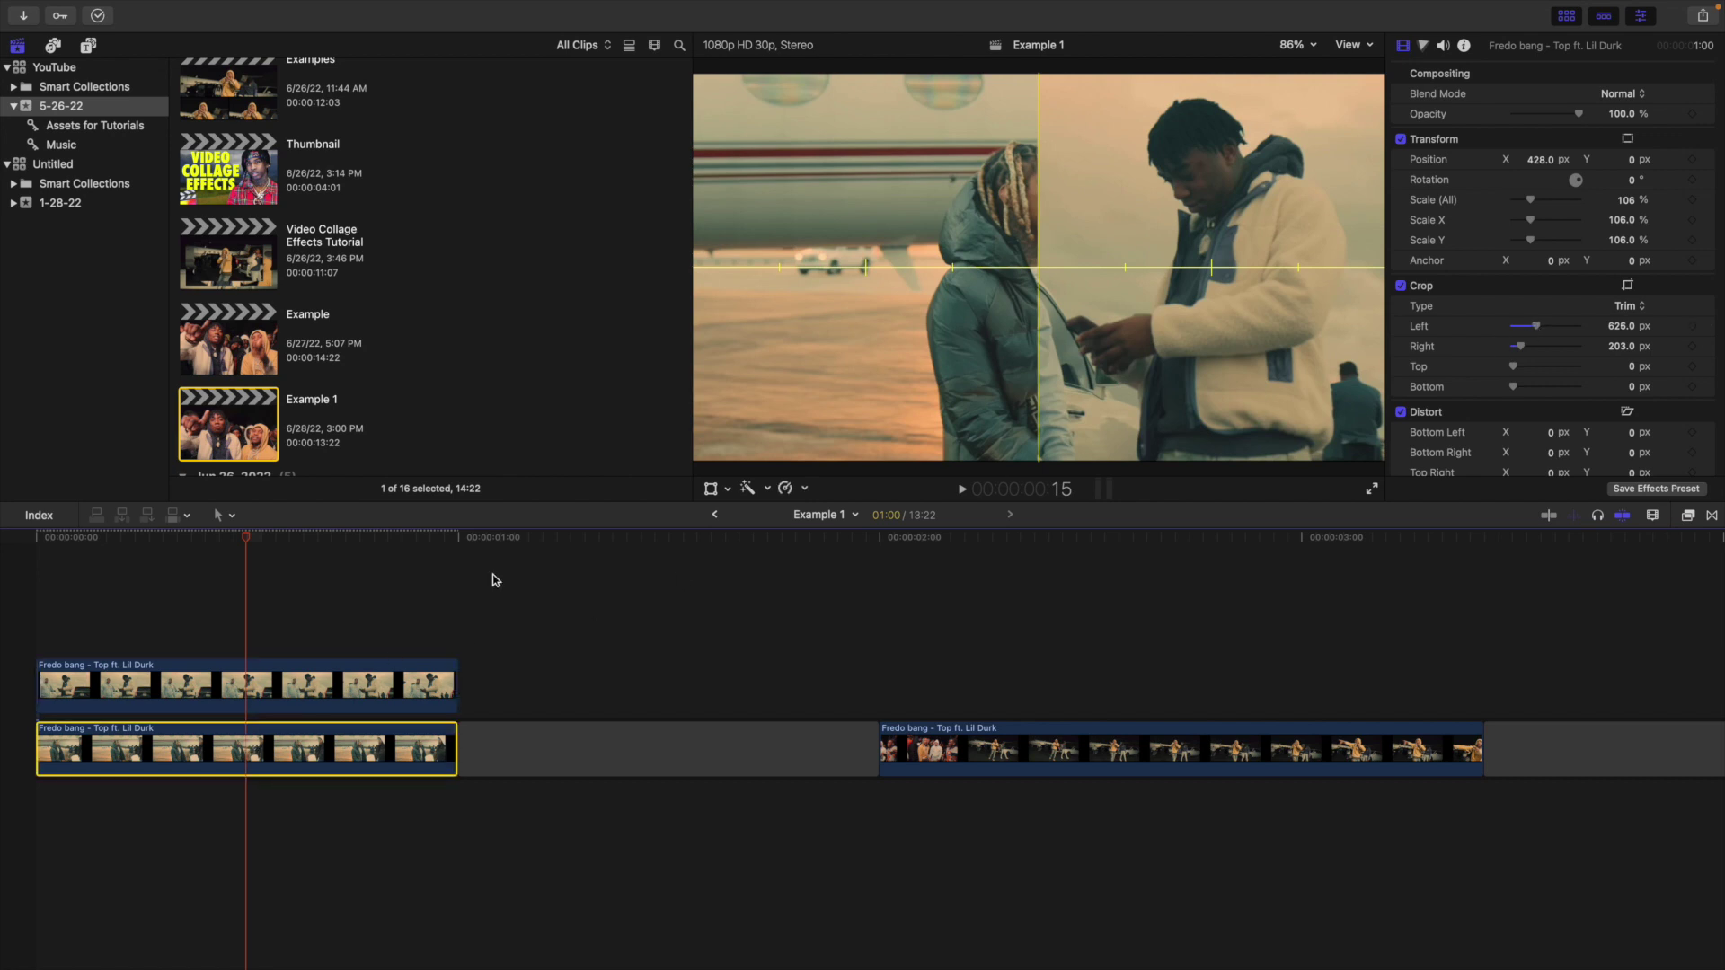
pyautogui.moveTo(1552, 167); pyautogui.dragTo(1493, 166)
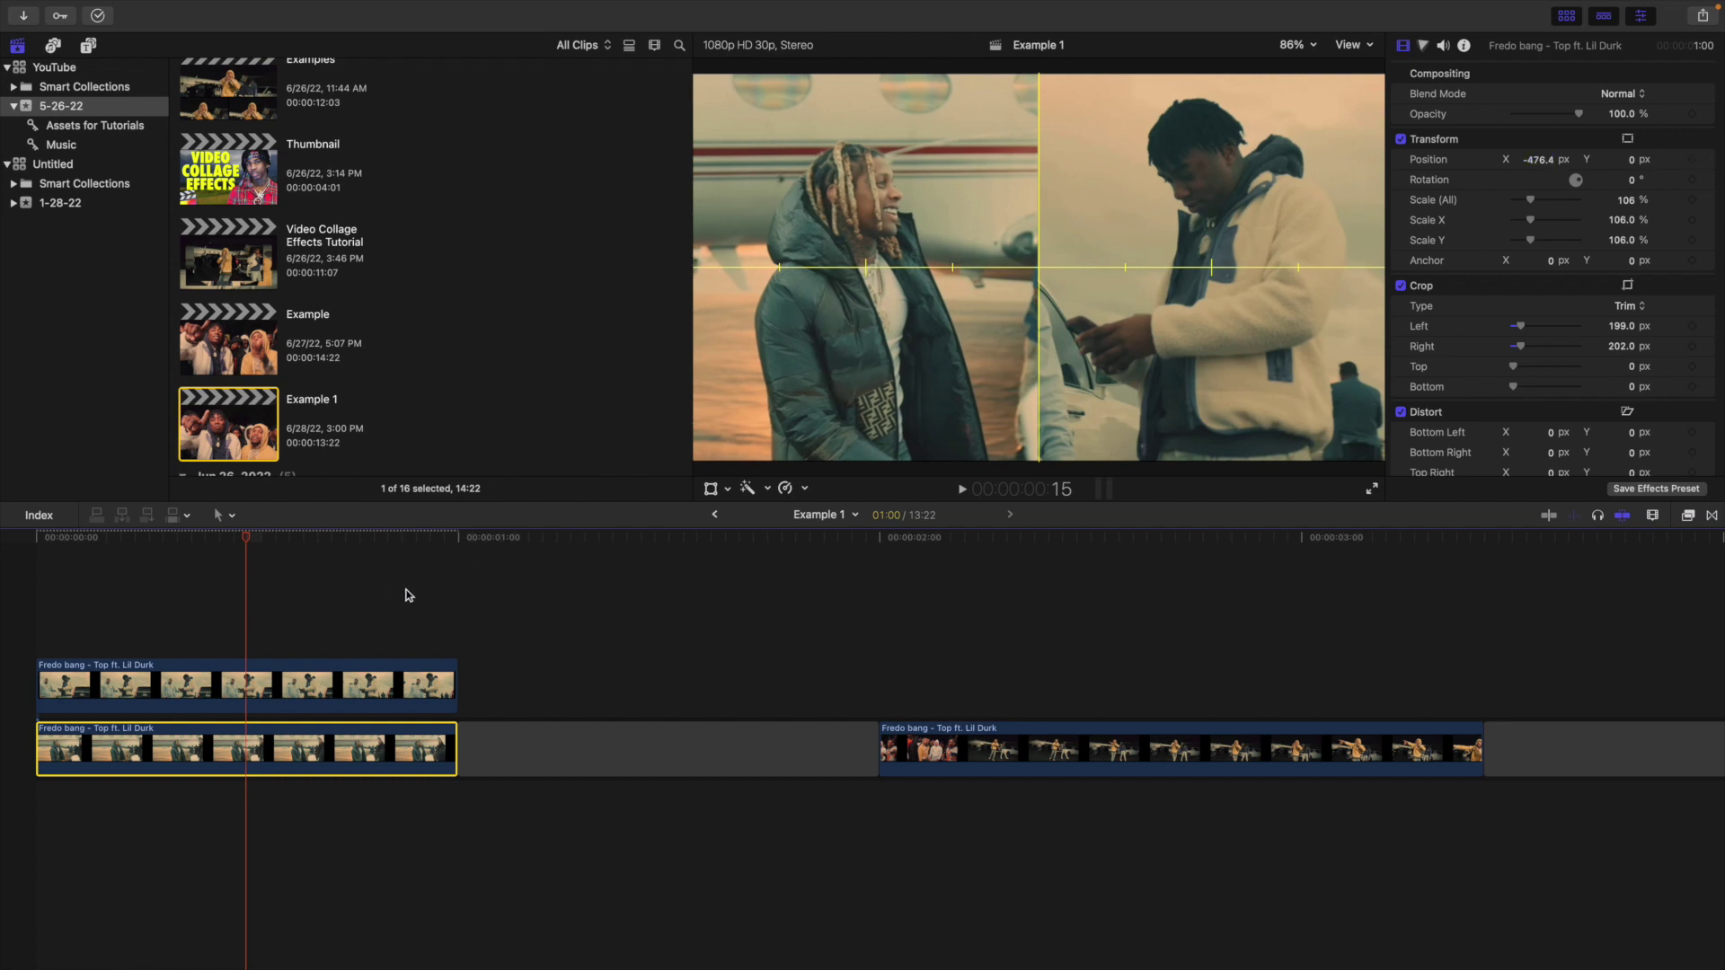
# Hide the horizon overlay and play back the two-clip split screen from the start of the timeline.
pyautogui.click(27, 607)
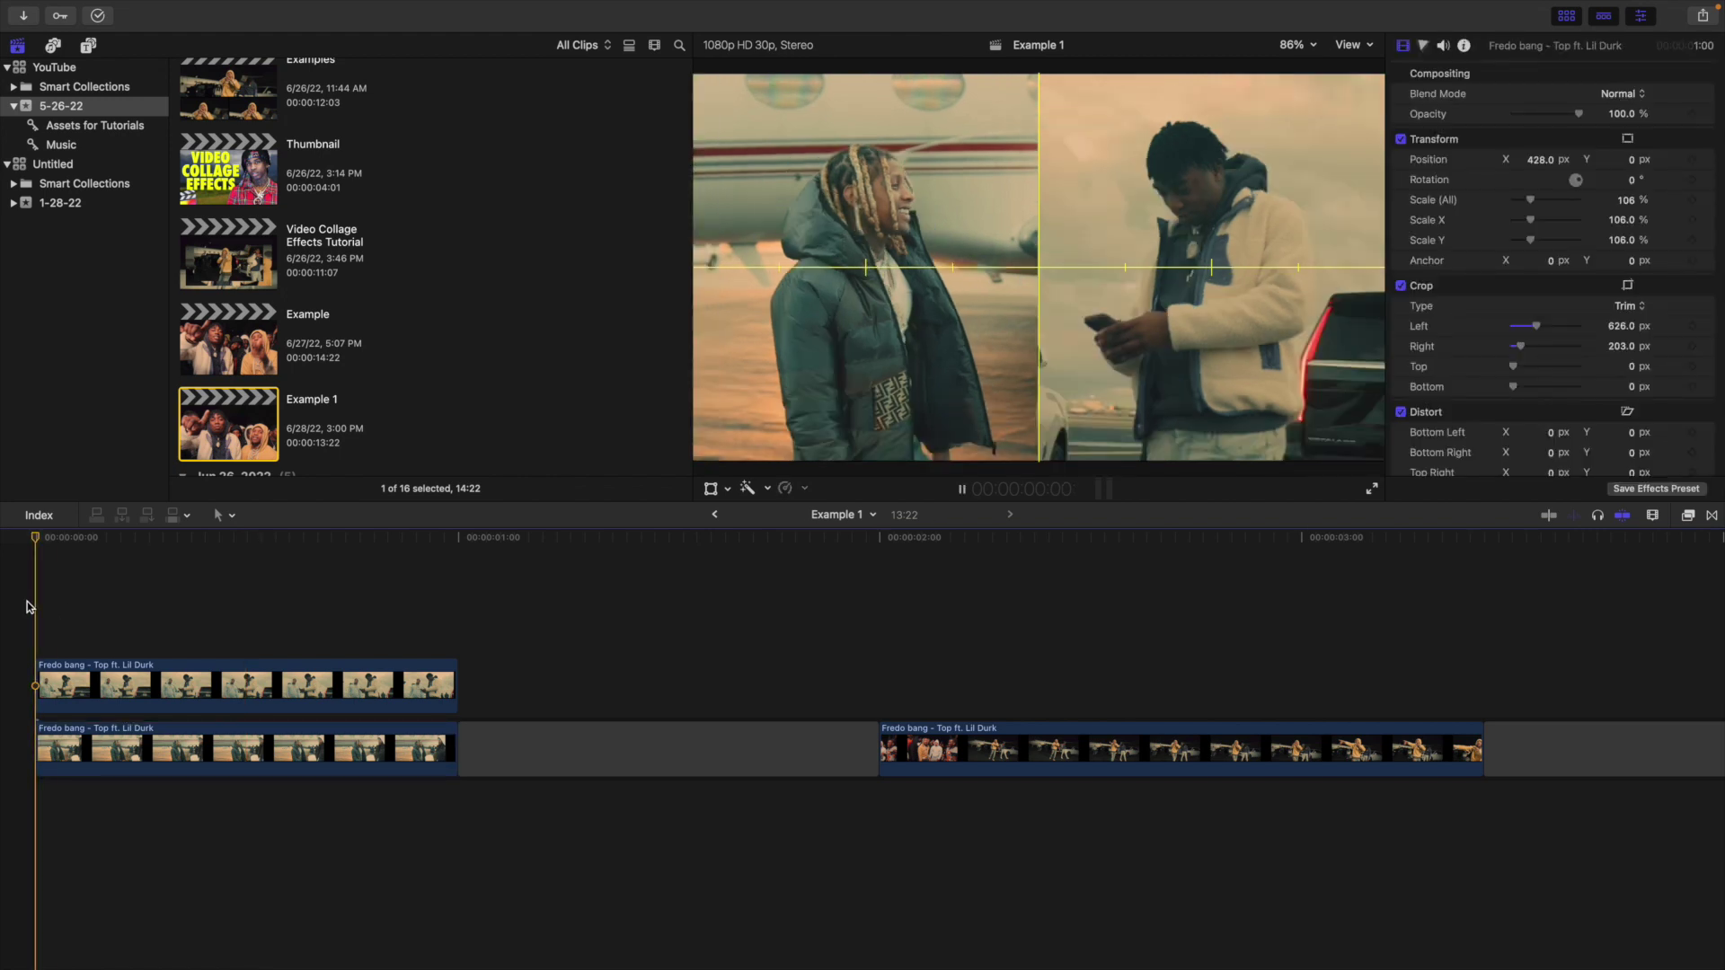
pyautogui.press('space')
pyautogui.click(1354, 45)
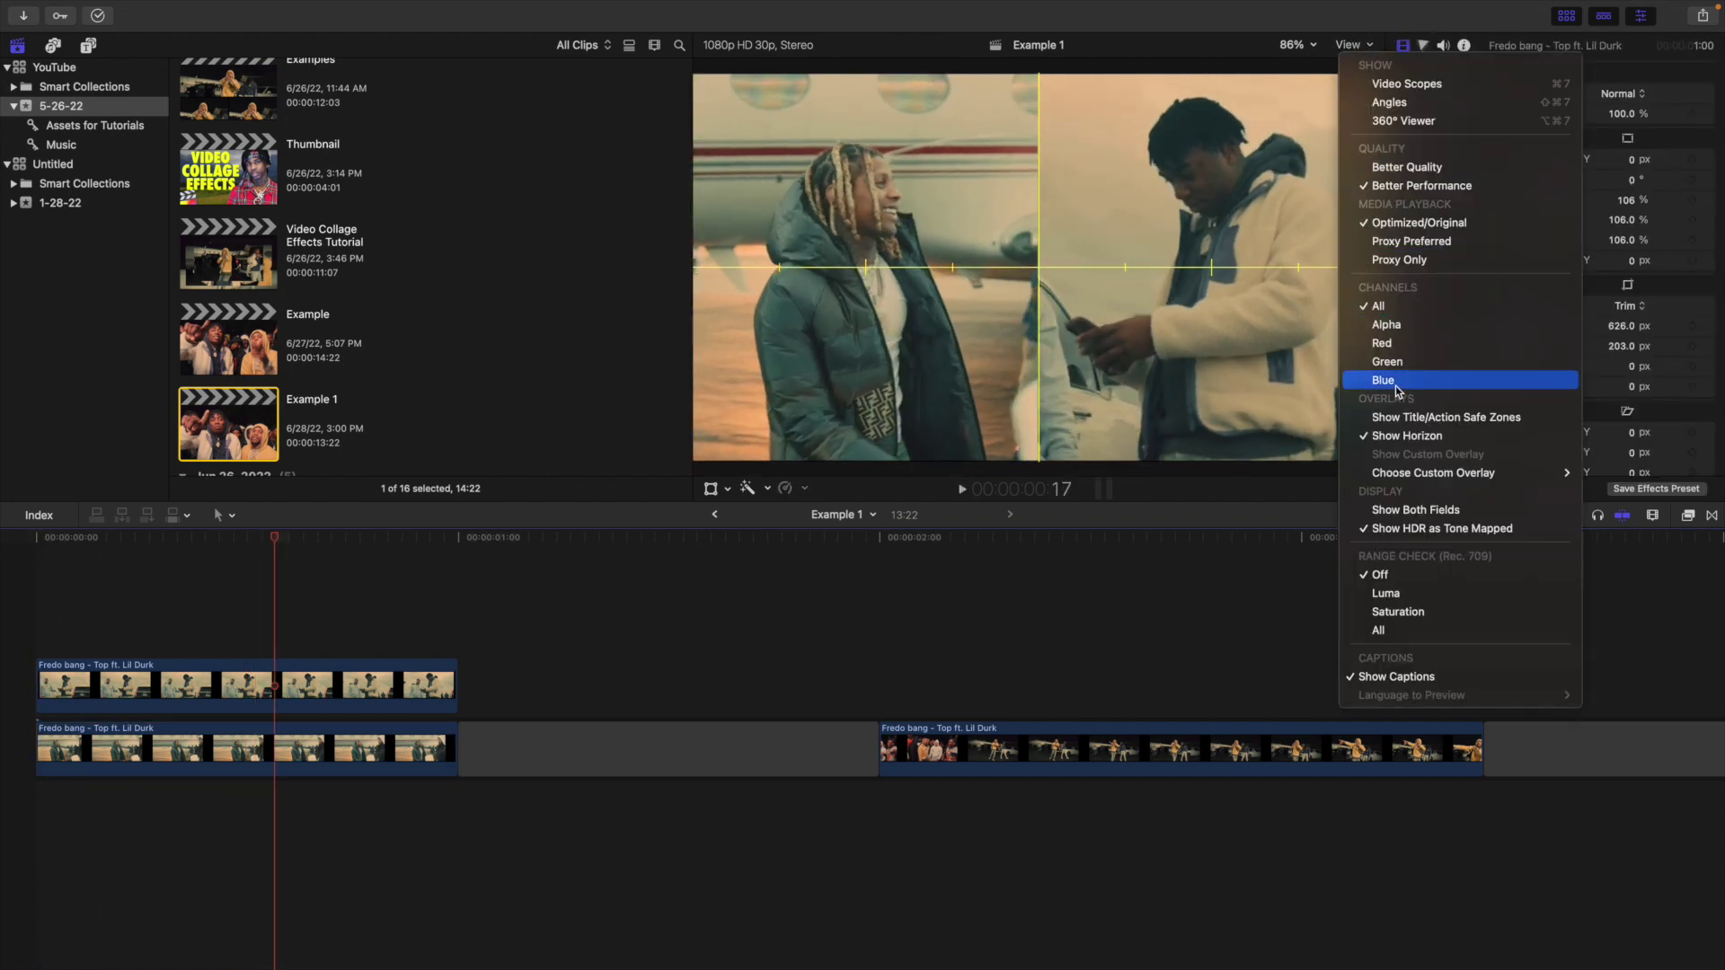
pyautogui.click(1401, 438)
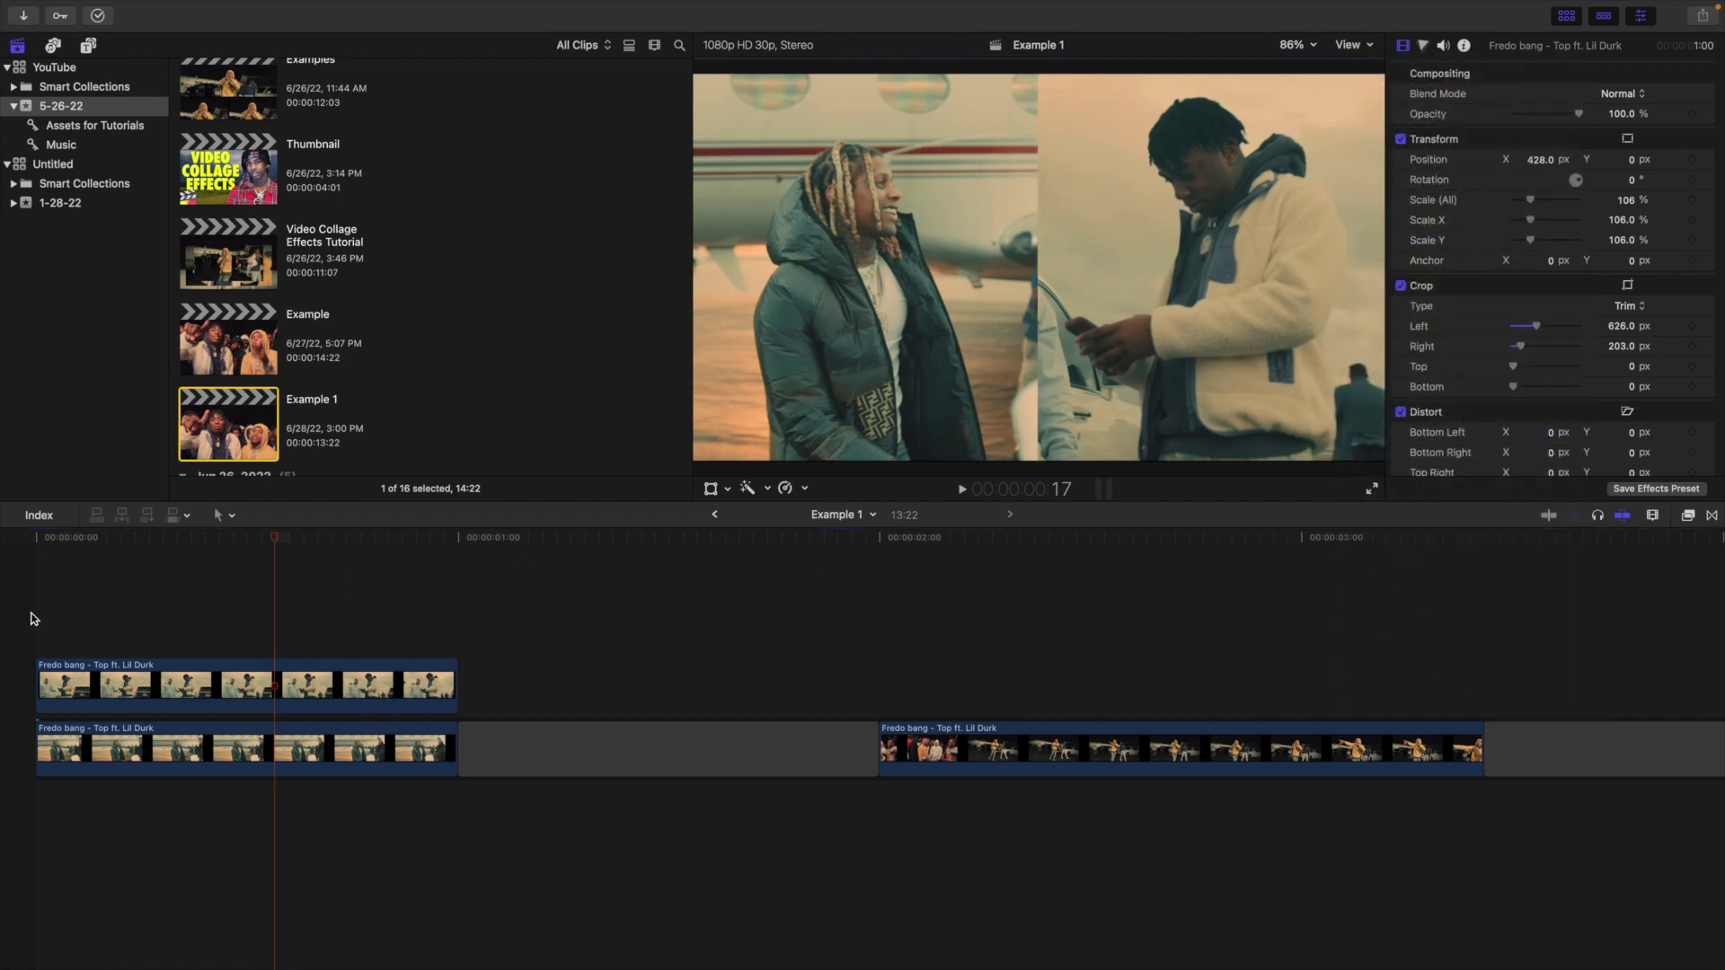
pyautogui.click(33, 618)
pyautogui.press('space')
pyautogui.click(33, 618)
pyautogui.press('space')
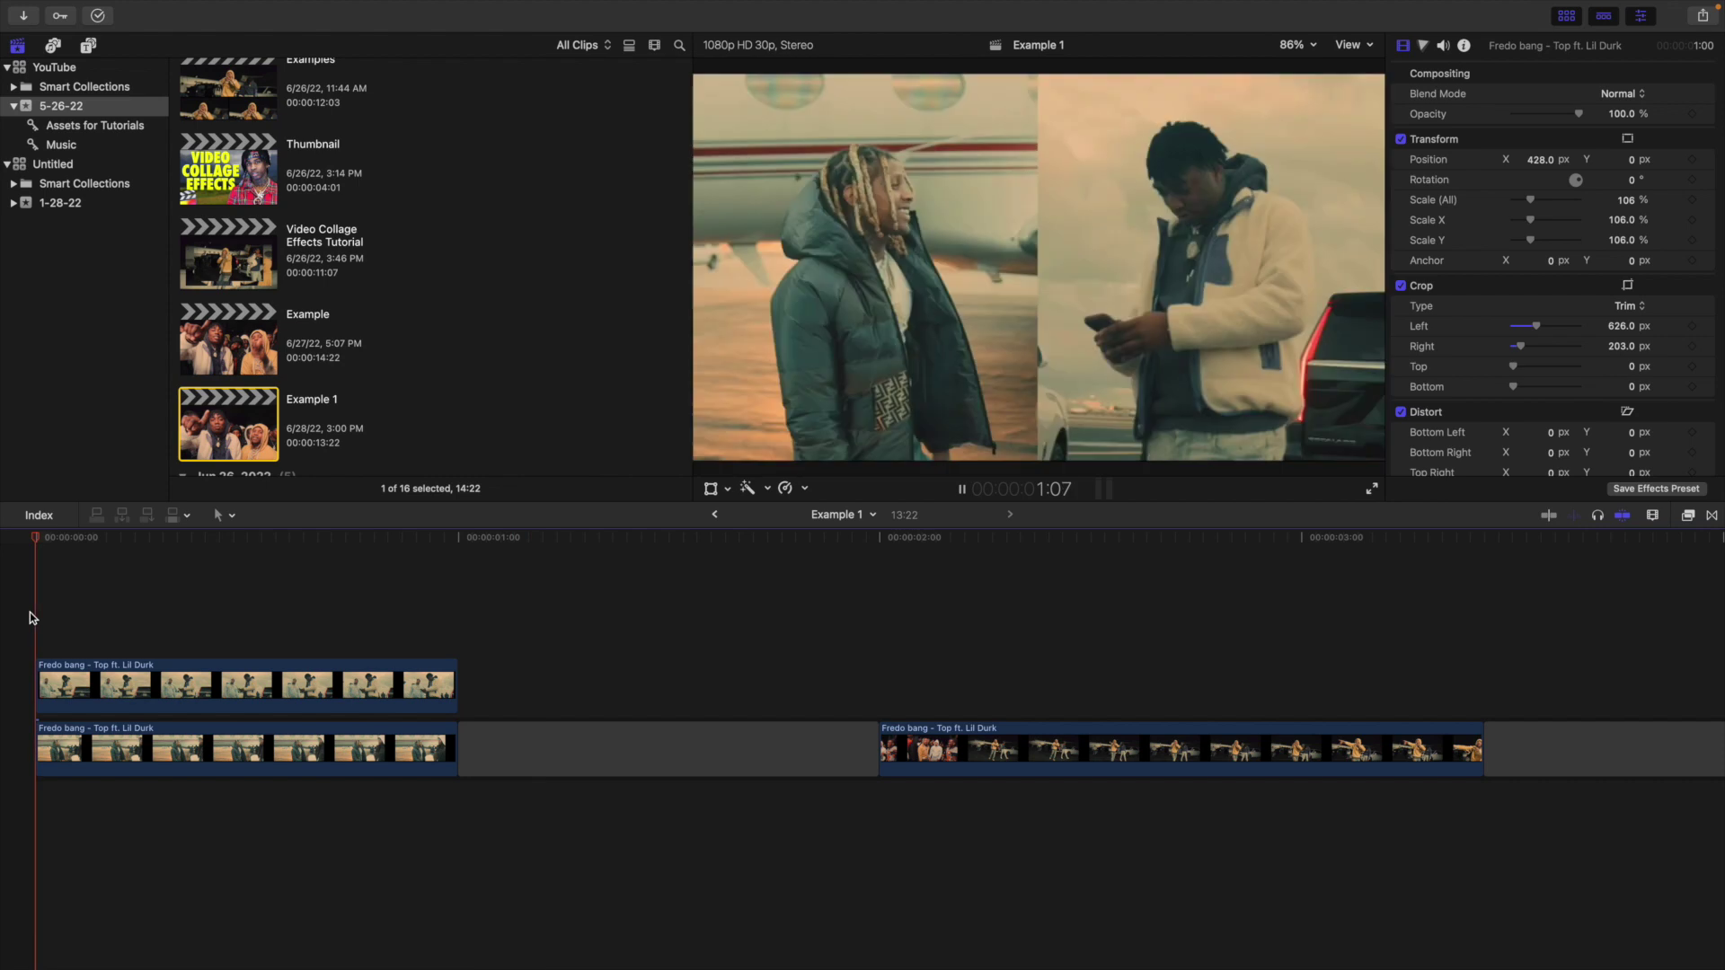
pyautogui.press('space')
# Show the horizon overlay again and set the X position of the clip at 2:00 to 400 px and its left crop to 530 px.
pyautogui.press('Down')
pyautogui.press('Down')
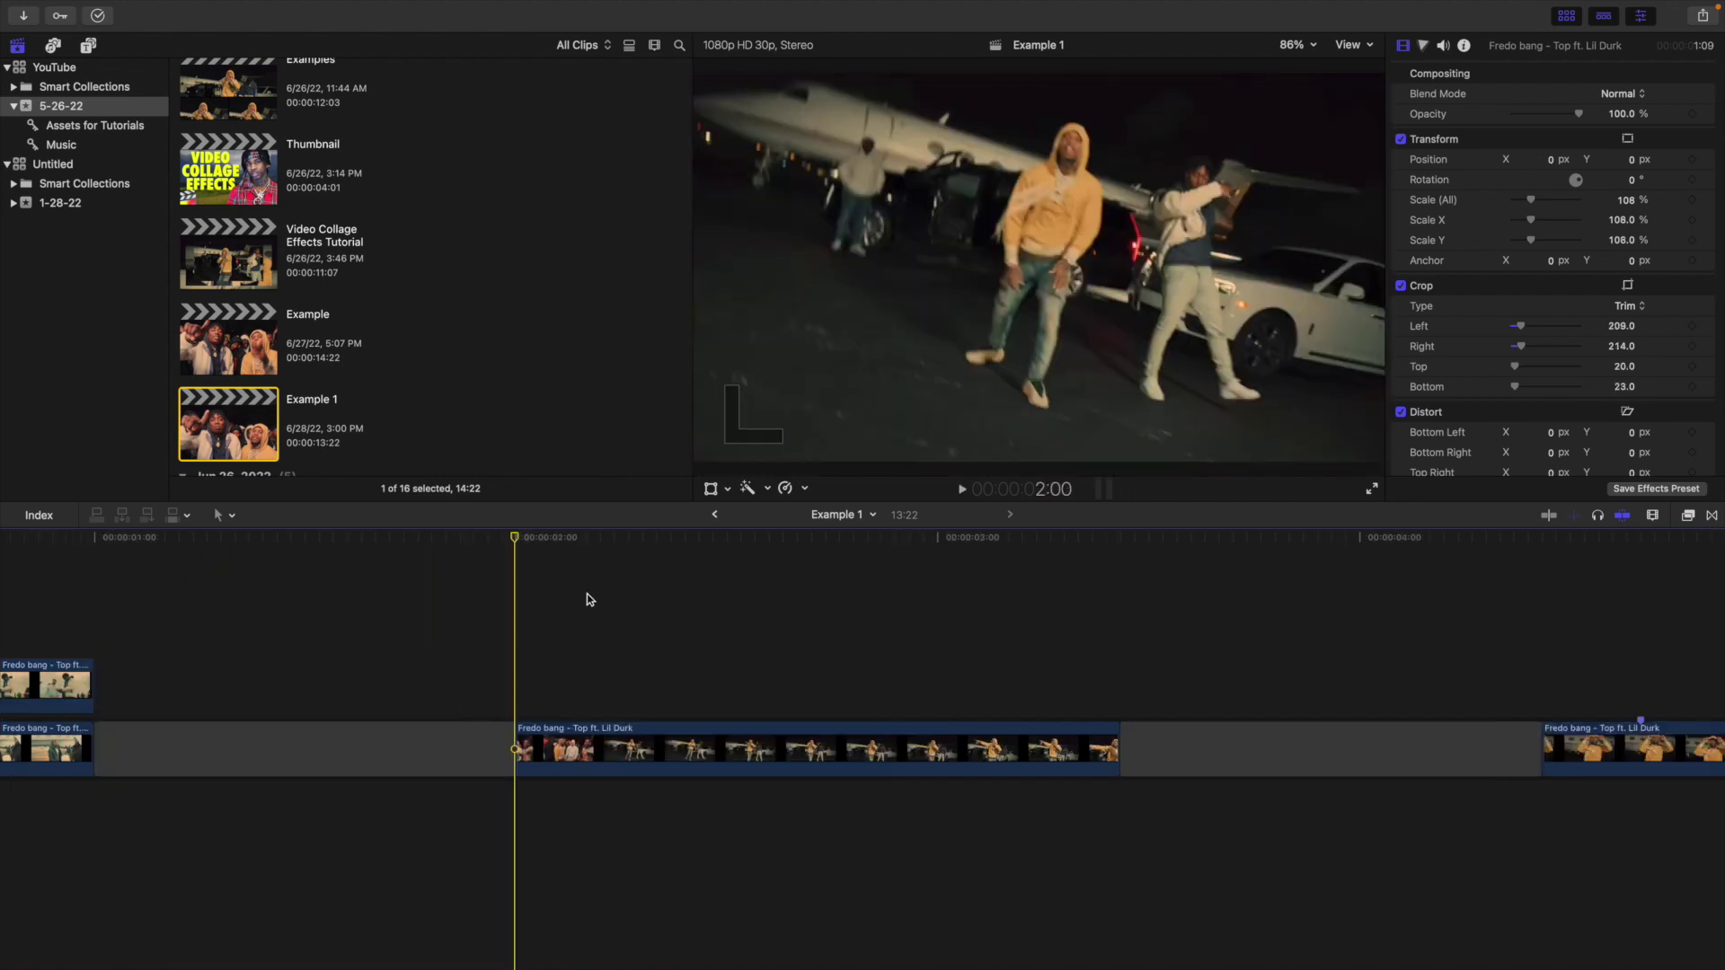
pyautogui.click(681, 744)
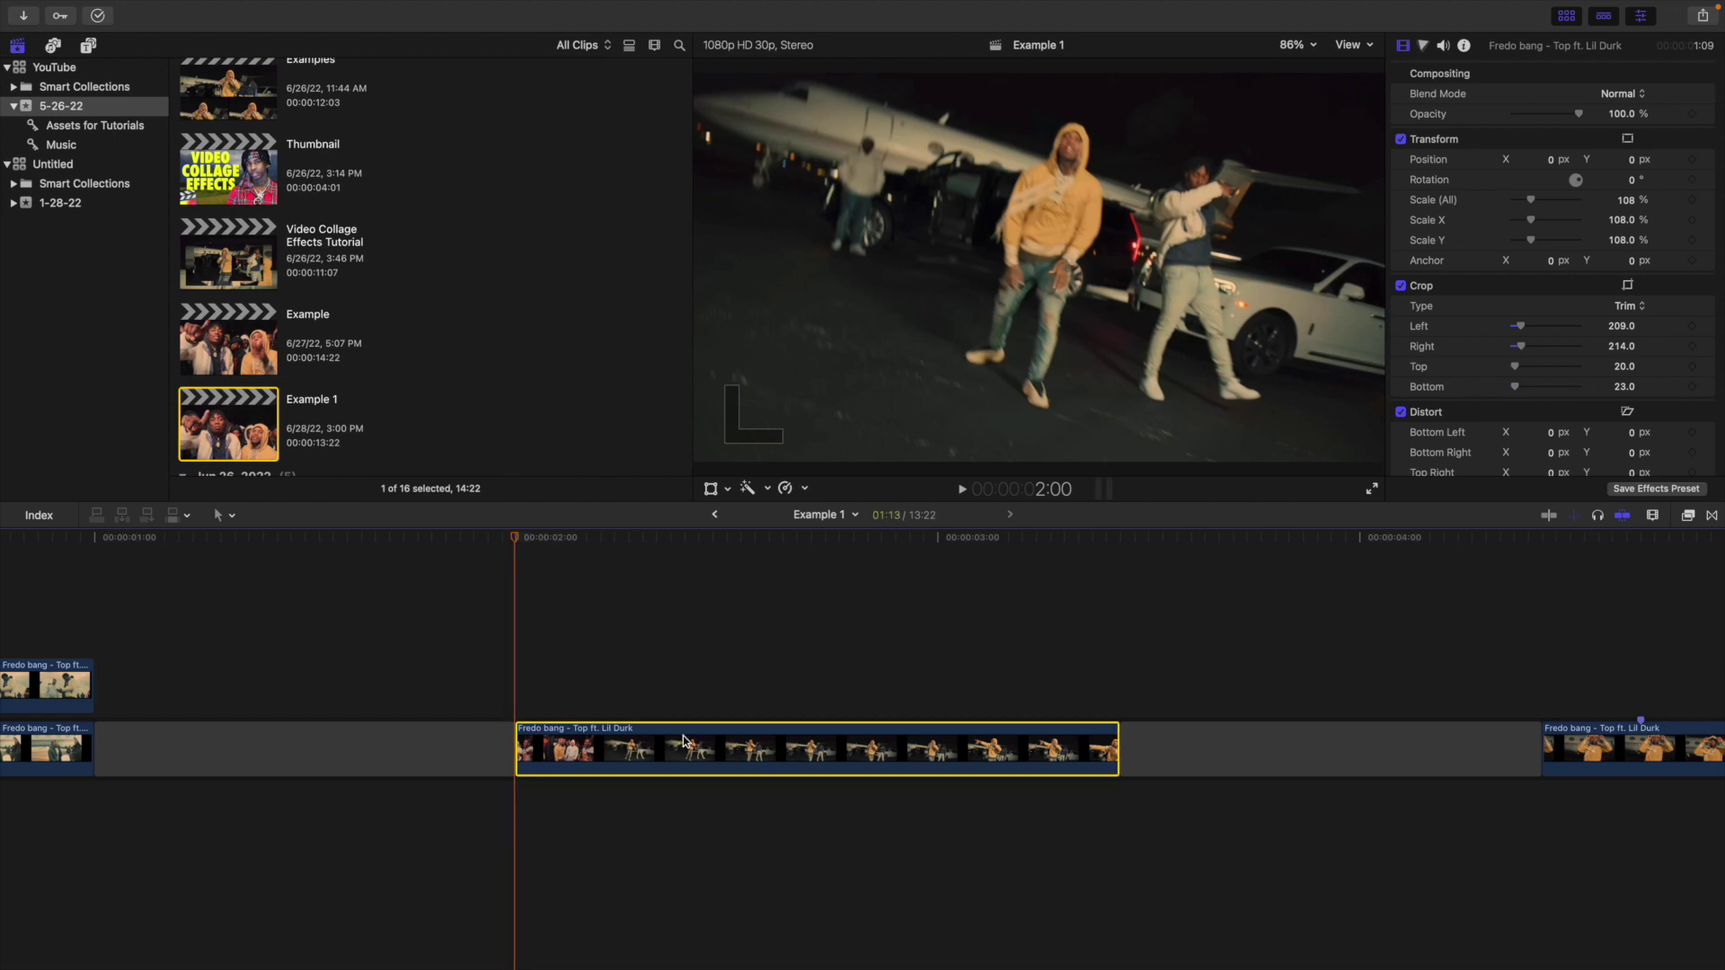
pyautogui.click(1350, 47)
pyautogui.click(1366, 437)
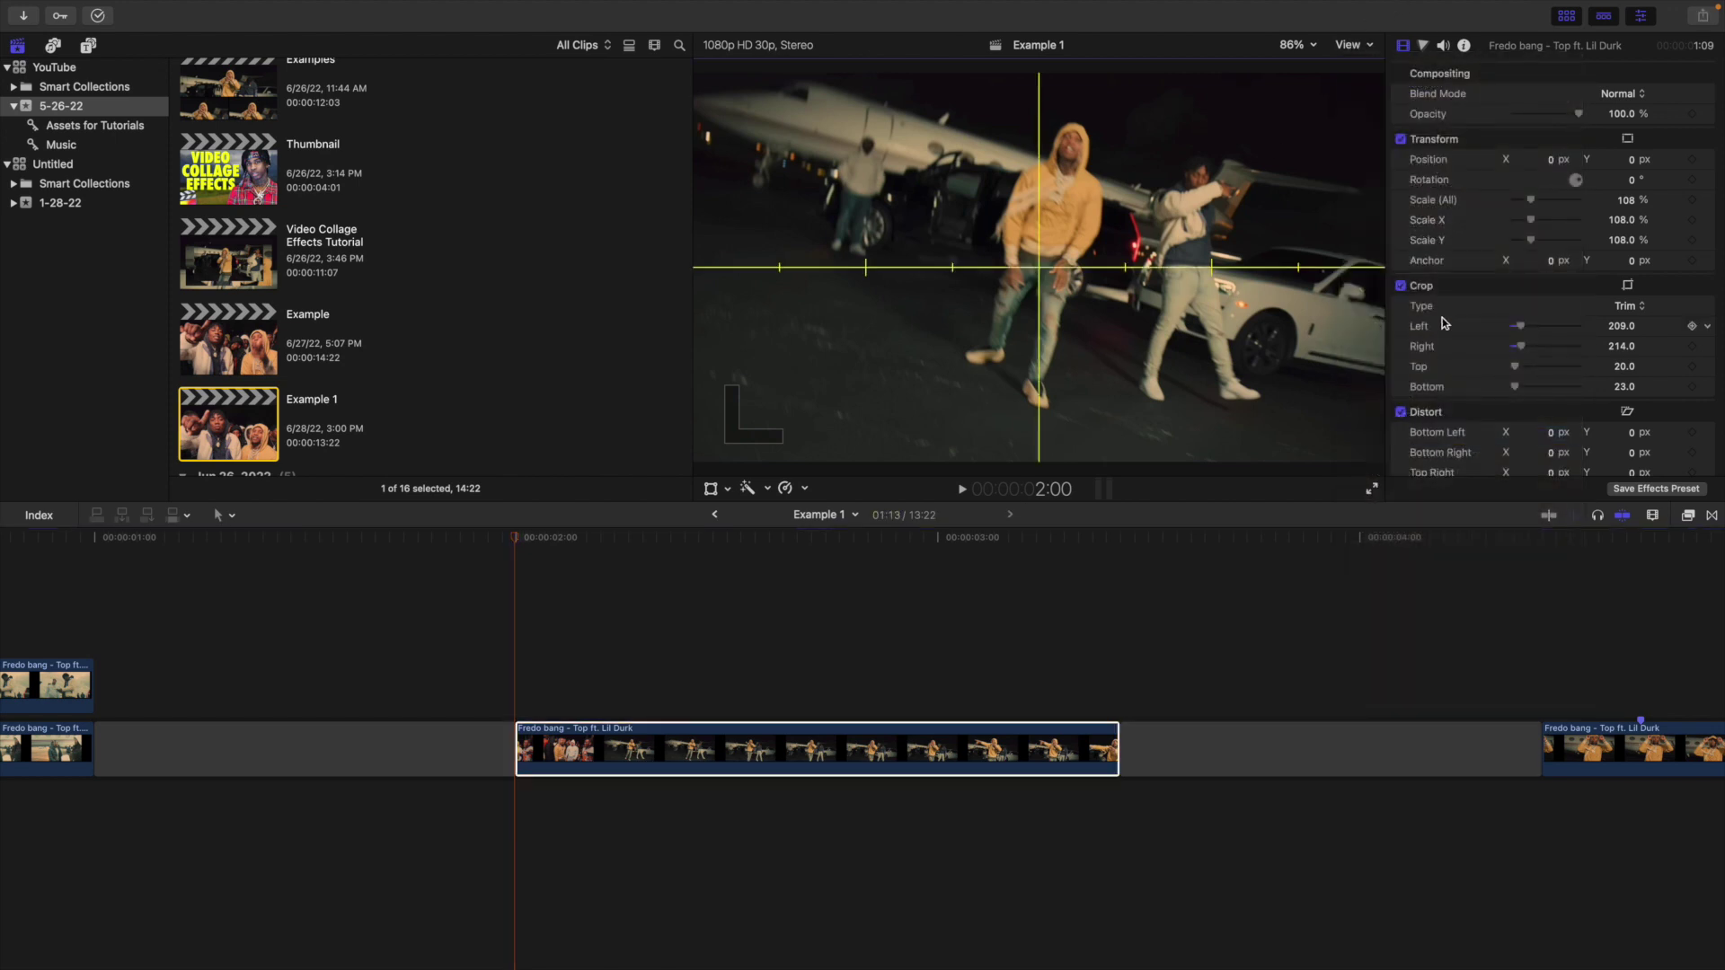
pyautogui.moveTo(1551, 163); pyautogui.dragTo(1639, 163)
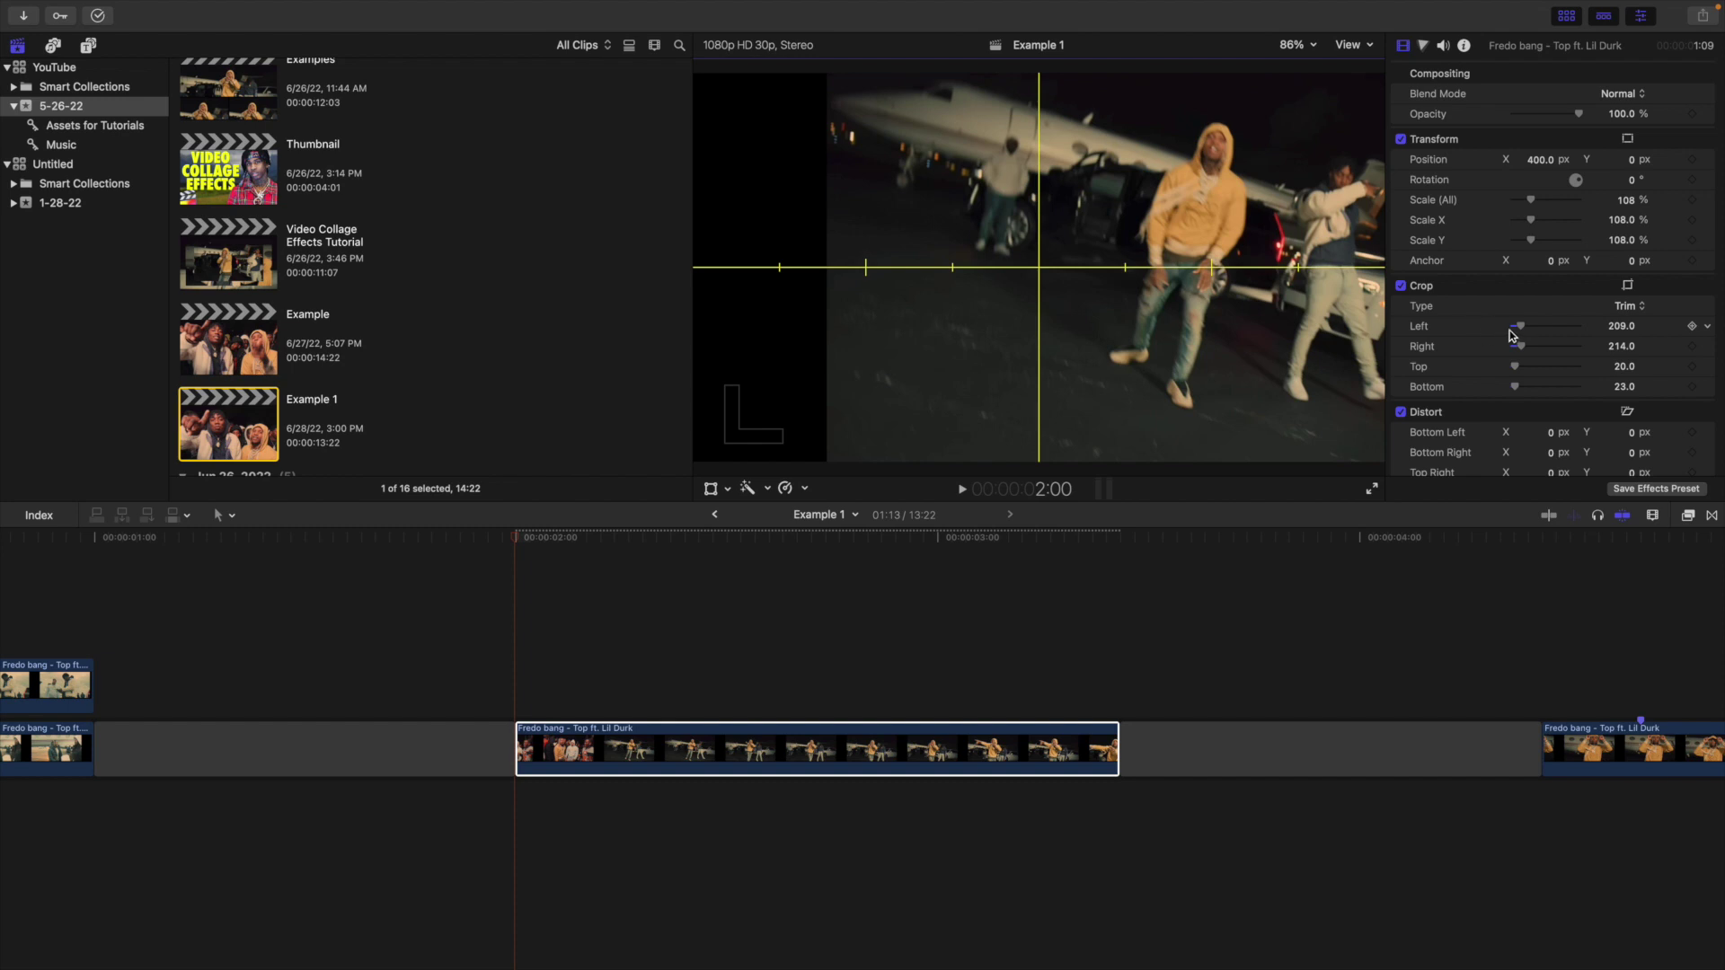
pyautogui.moveTo(1522, 329); pyautogui.dragTo(1533, 328)
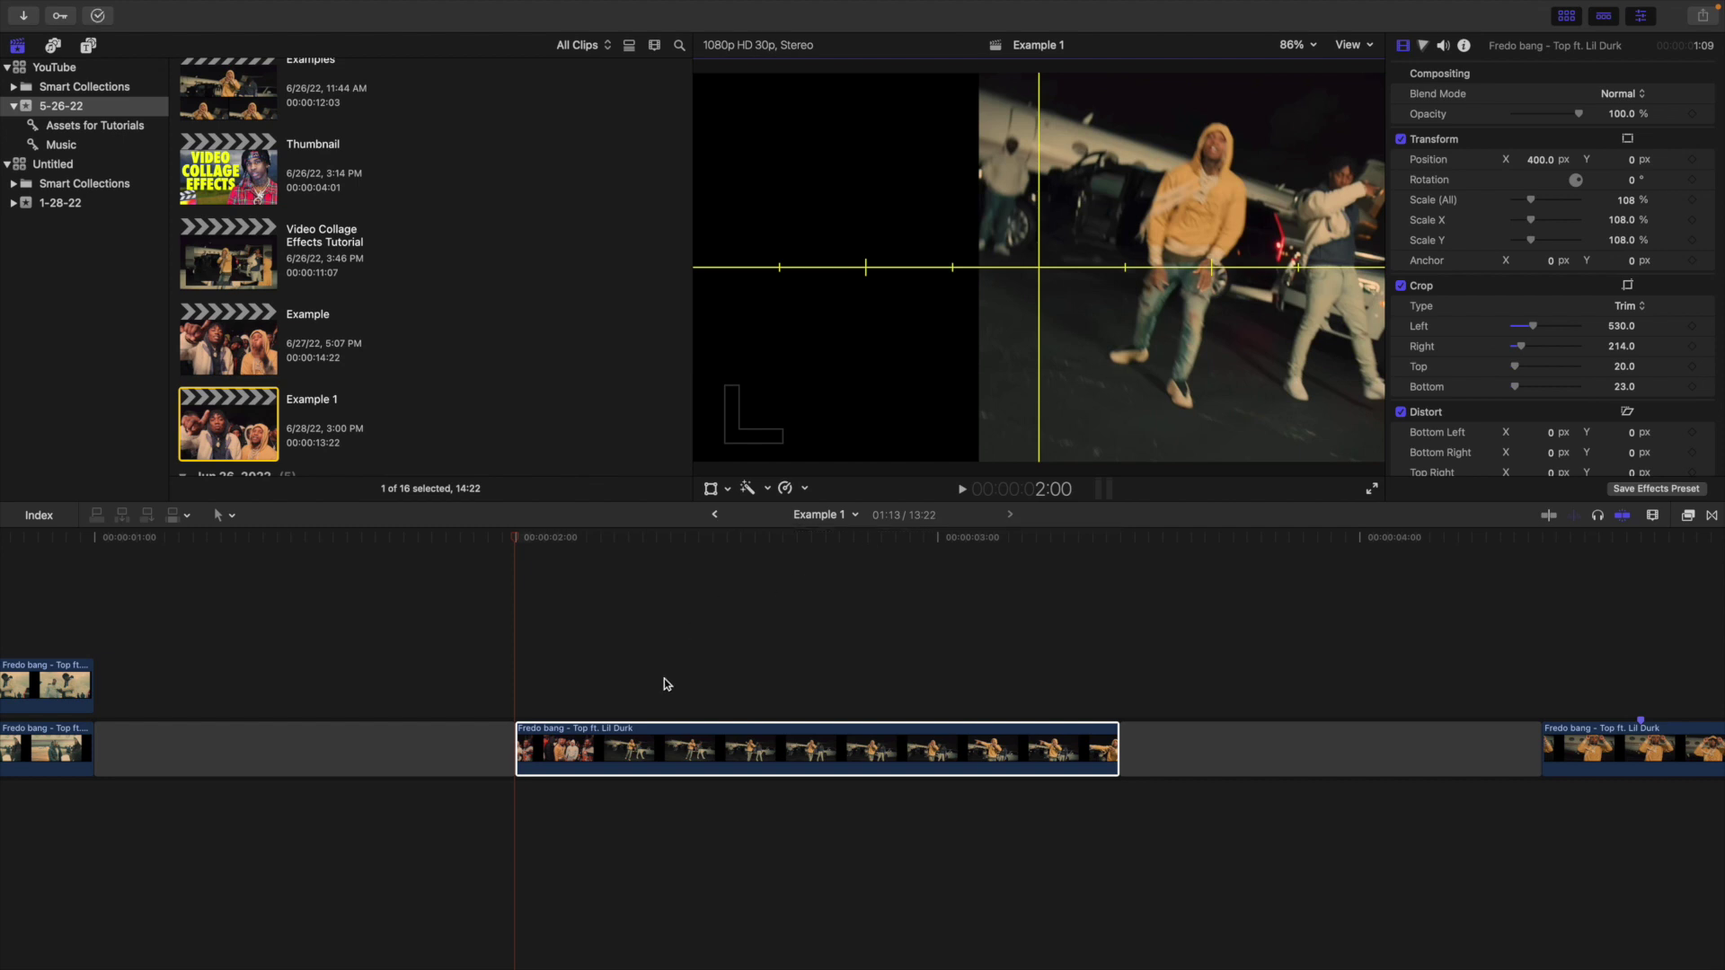
# Duplicate the clip at 2:00 onto the layer above, scale the copy to 56%, and set its X position to -712.5 px.
pyautogui.click(652, 739)
pyautogui.moveTo(656, 732); pyautogui.dragTo(660, 709)
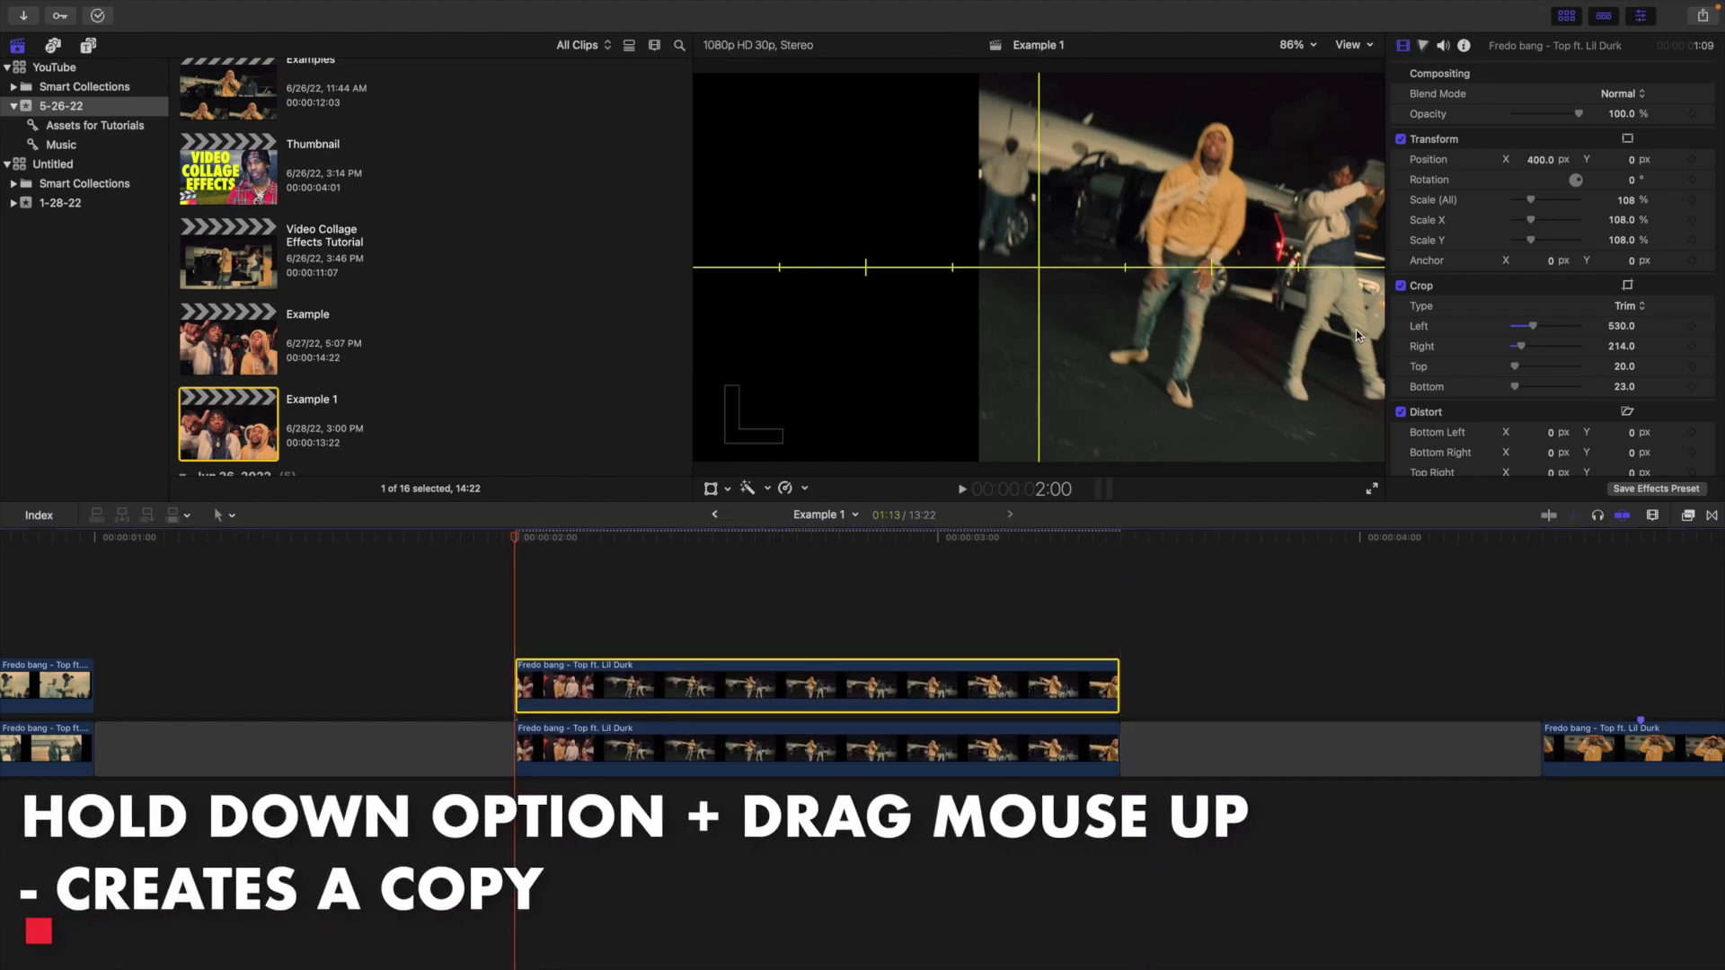
pyautogui.moveTo(1624, 205); pyautogui.dragTo(1624, 244)
pyautogui.moveTo(1541, 169)
pyautogui.mouseDown()
pyautogui.moveTo(1451, 168)
pyautogui.moveTo(1540, 161)
pyautogui.mouseUp()
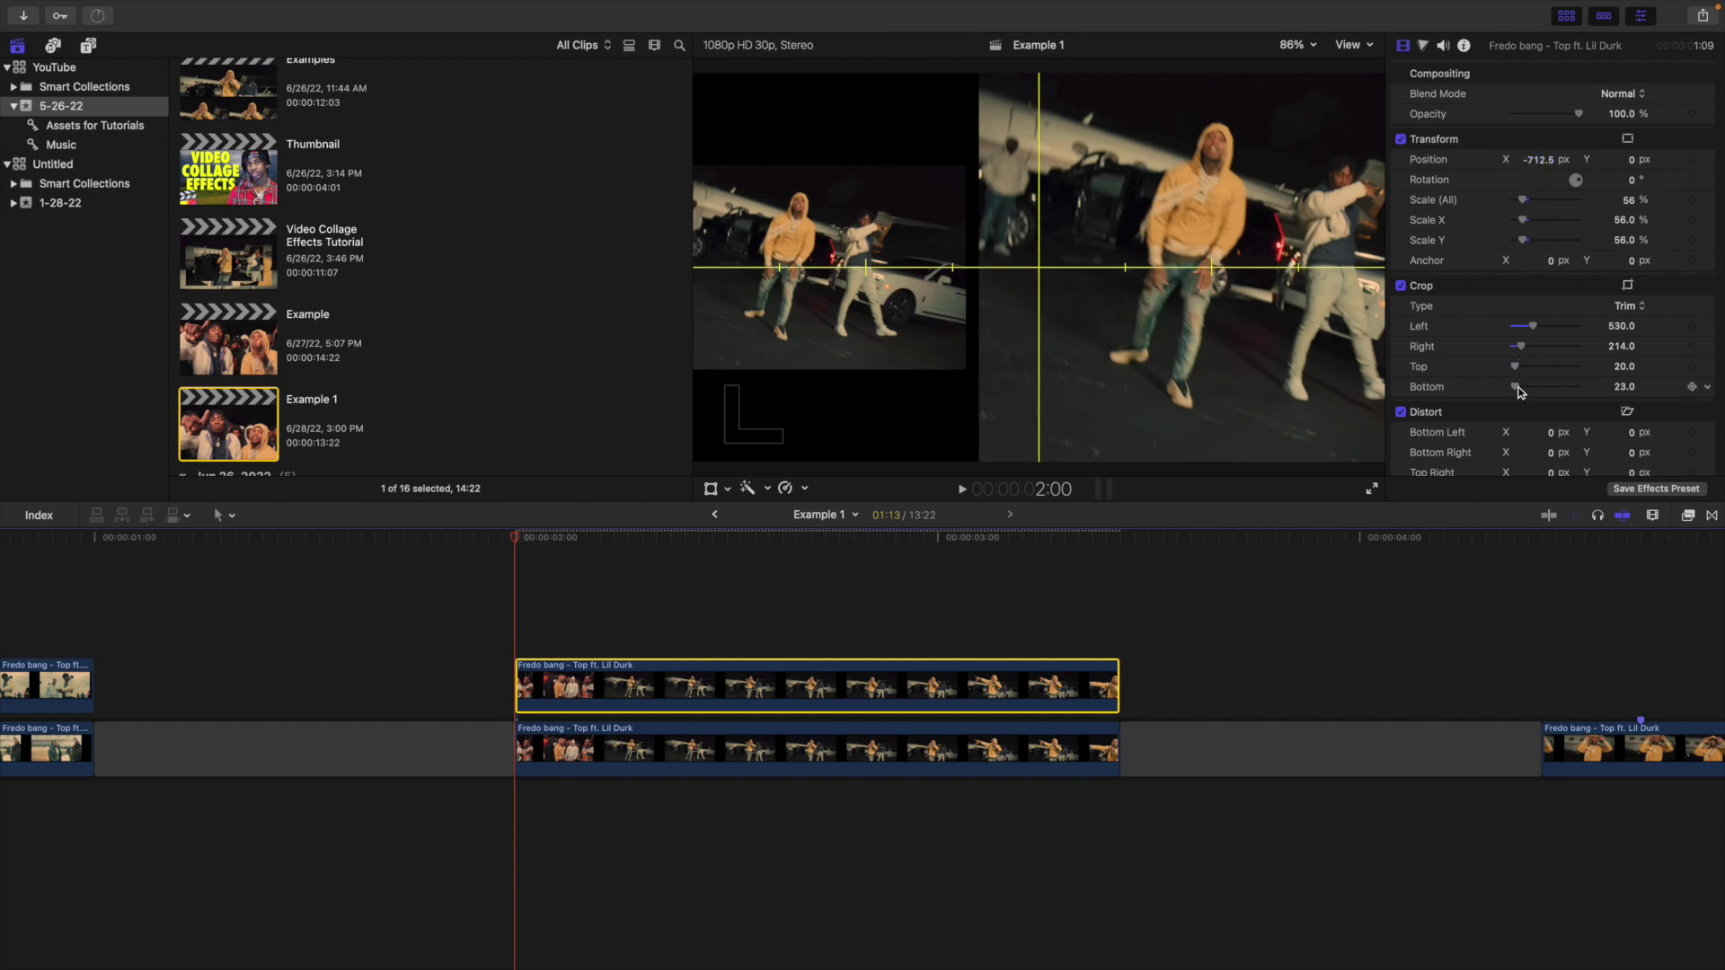
# Crop the copy's bottom edge by 106 px, scale it to 60%, and position it at X -734.7 px, Y 241 px.
pyautogui.moveTo(1512, 389); pyautogui.dragTo(1524, 391)
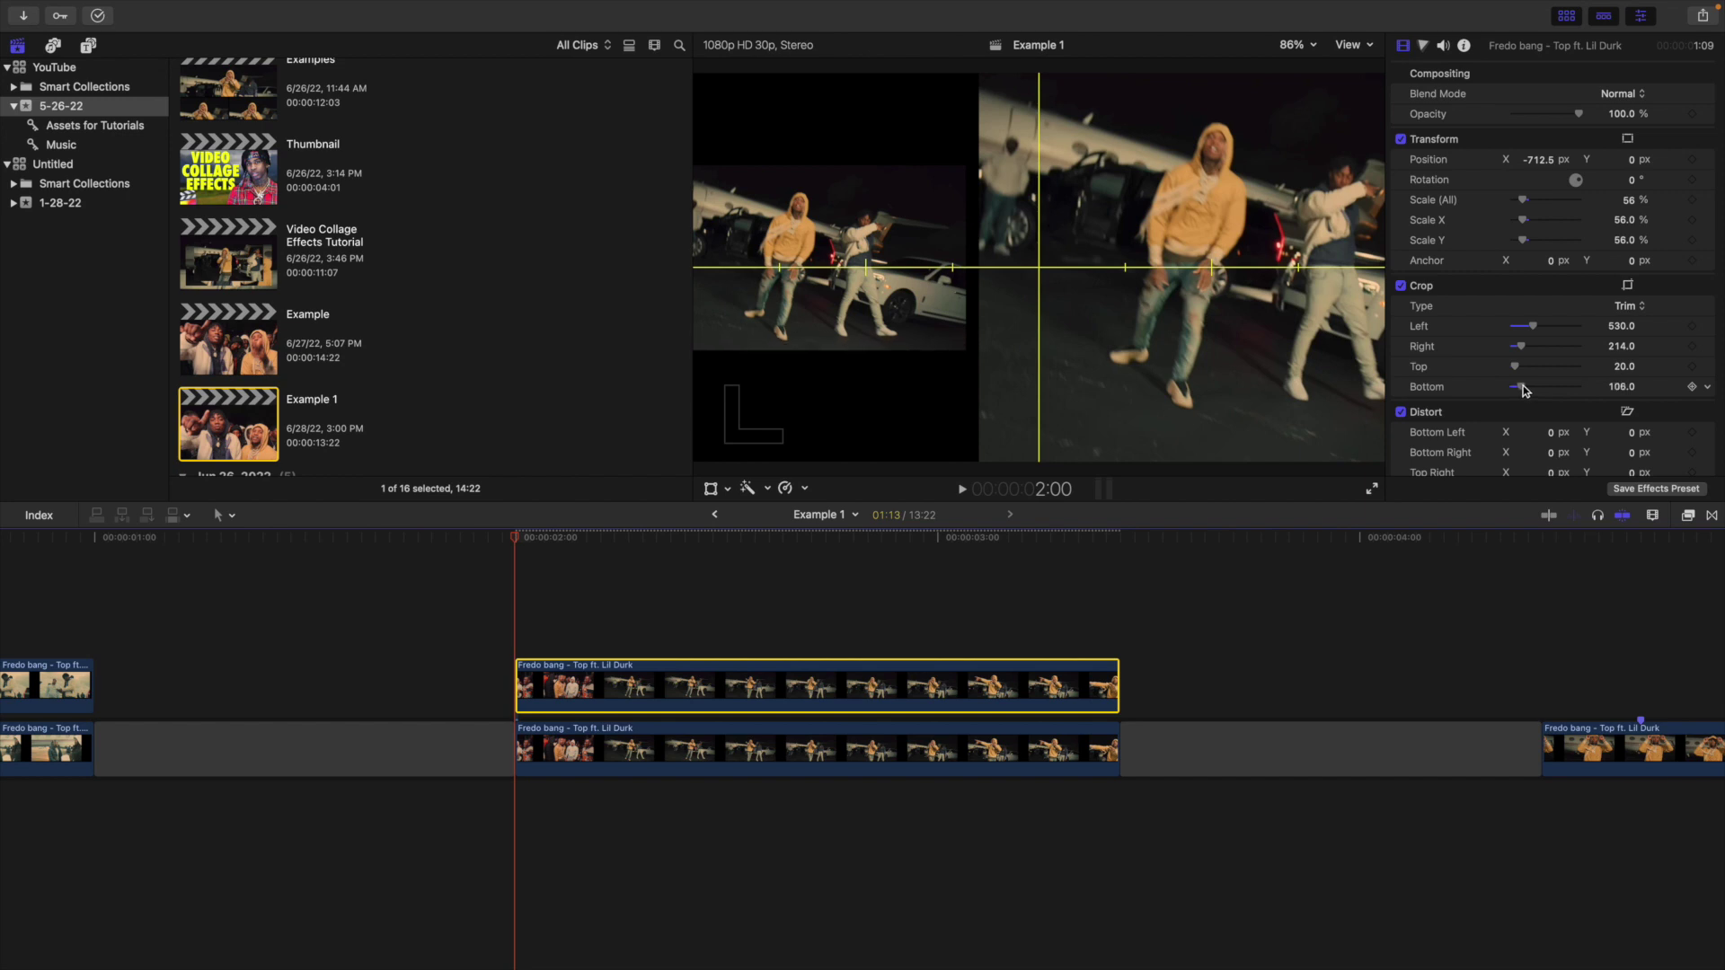
pyautogui.moveTo(1633, 164); pyautogui.dragTo(1639, 206)
pyautogui.moveTo(1551, 162); pyautogui.dragTo(1538, 160)
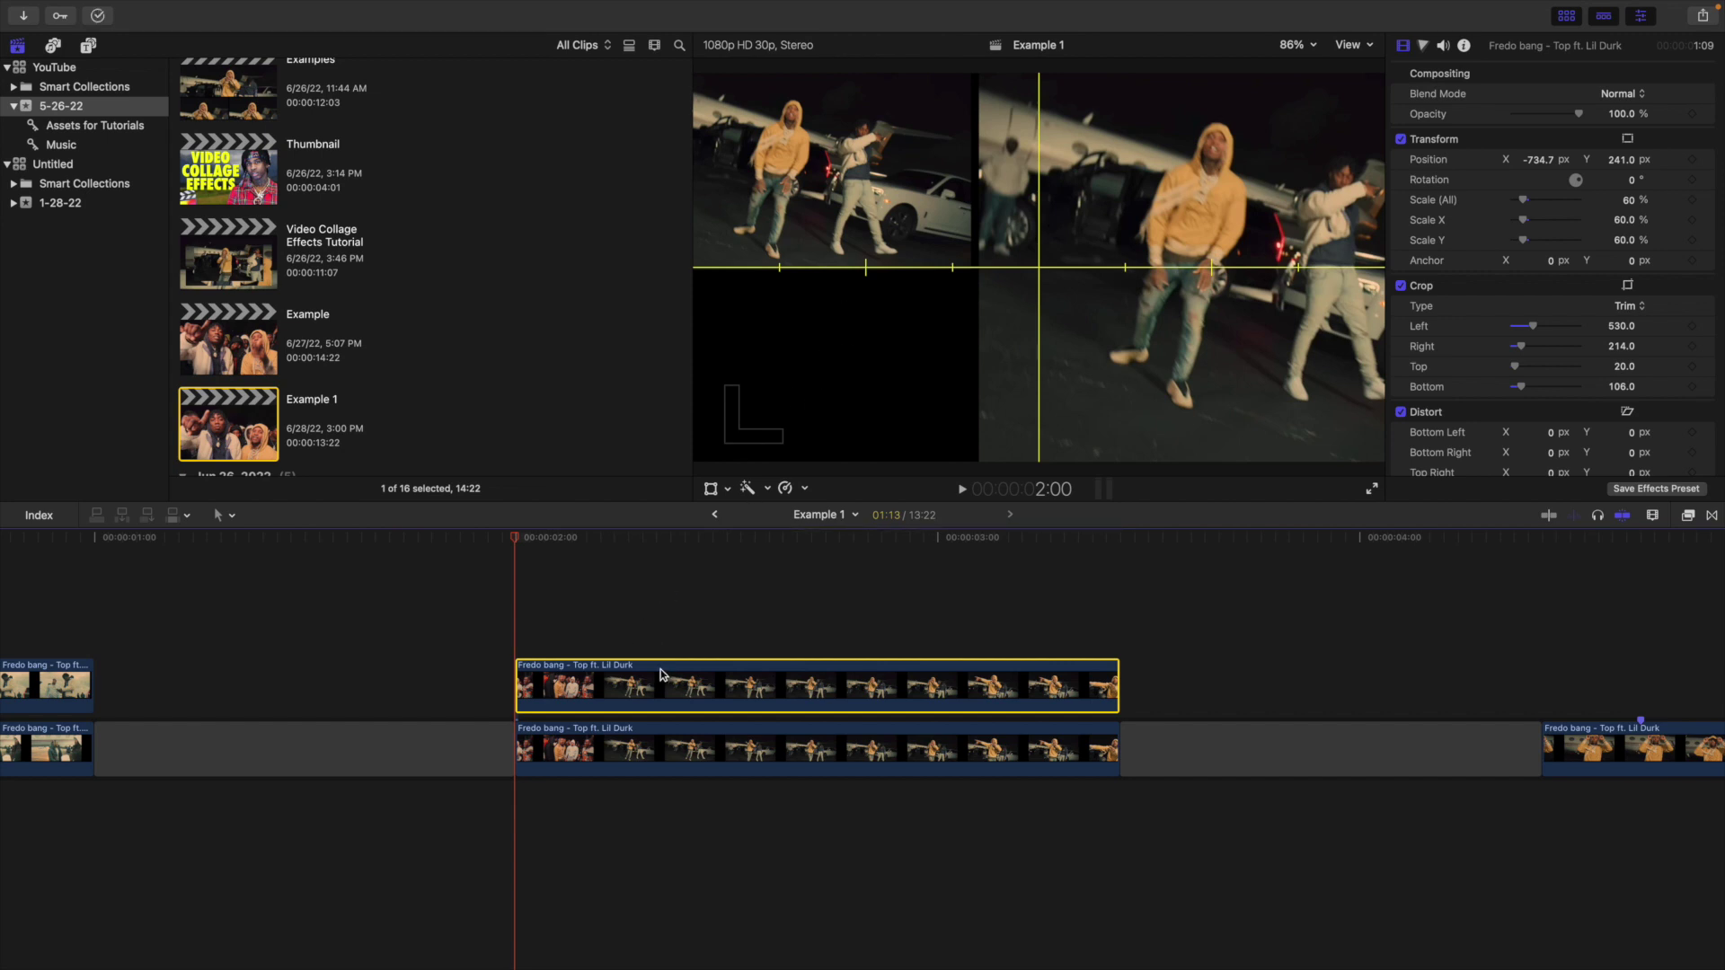
# Duplicate the small copy onto a third layer and set the new copy's Y position to -310.3 px.
pyautogui.press(',')
pyautogui.moveTo(655, 680); pyautogui.dragTo(676, 621)
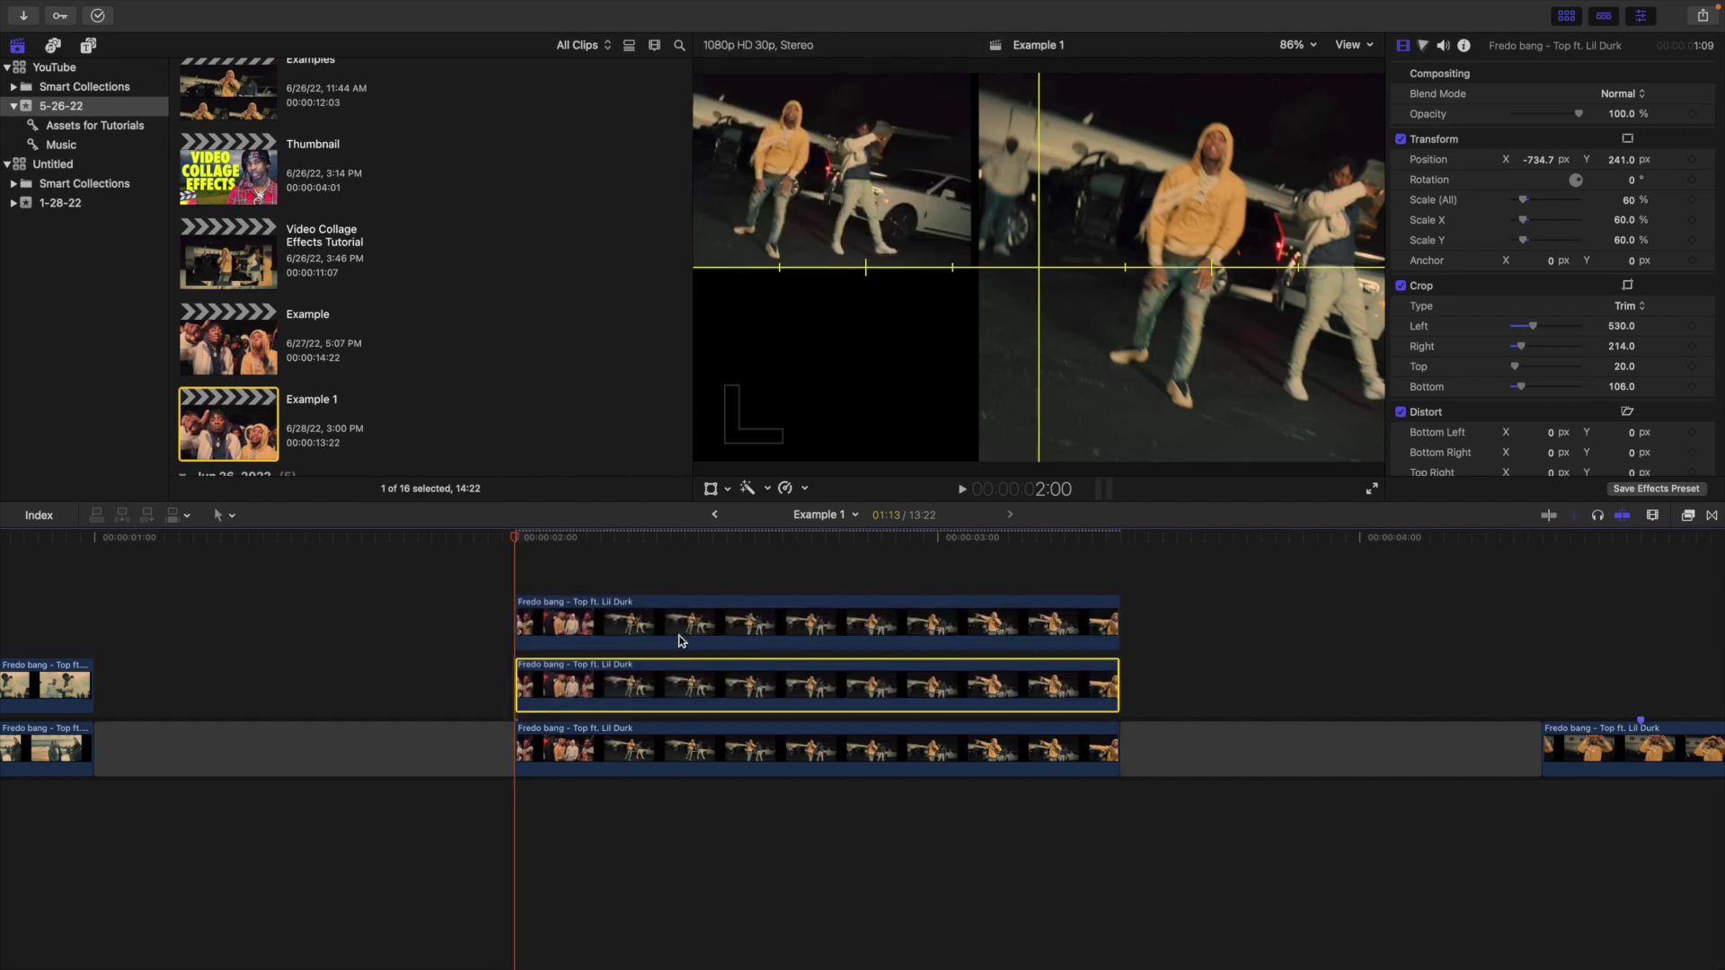
pyautogui.moveTo(1620, 162)
pyautogui.mouseDown()
pyautogui.moveTo(1620, 341)
pyautogui.moveTo(1620, 169)
pyautogui.mouseUp()
# Hide the horizon overlay and set the third-layer clip's Y position to -331.7 px to widen the gap between the small panels.
pyautogui.click(1353, 44)
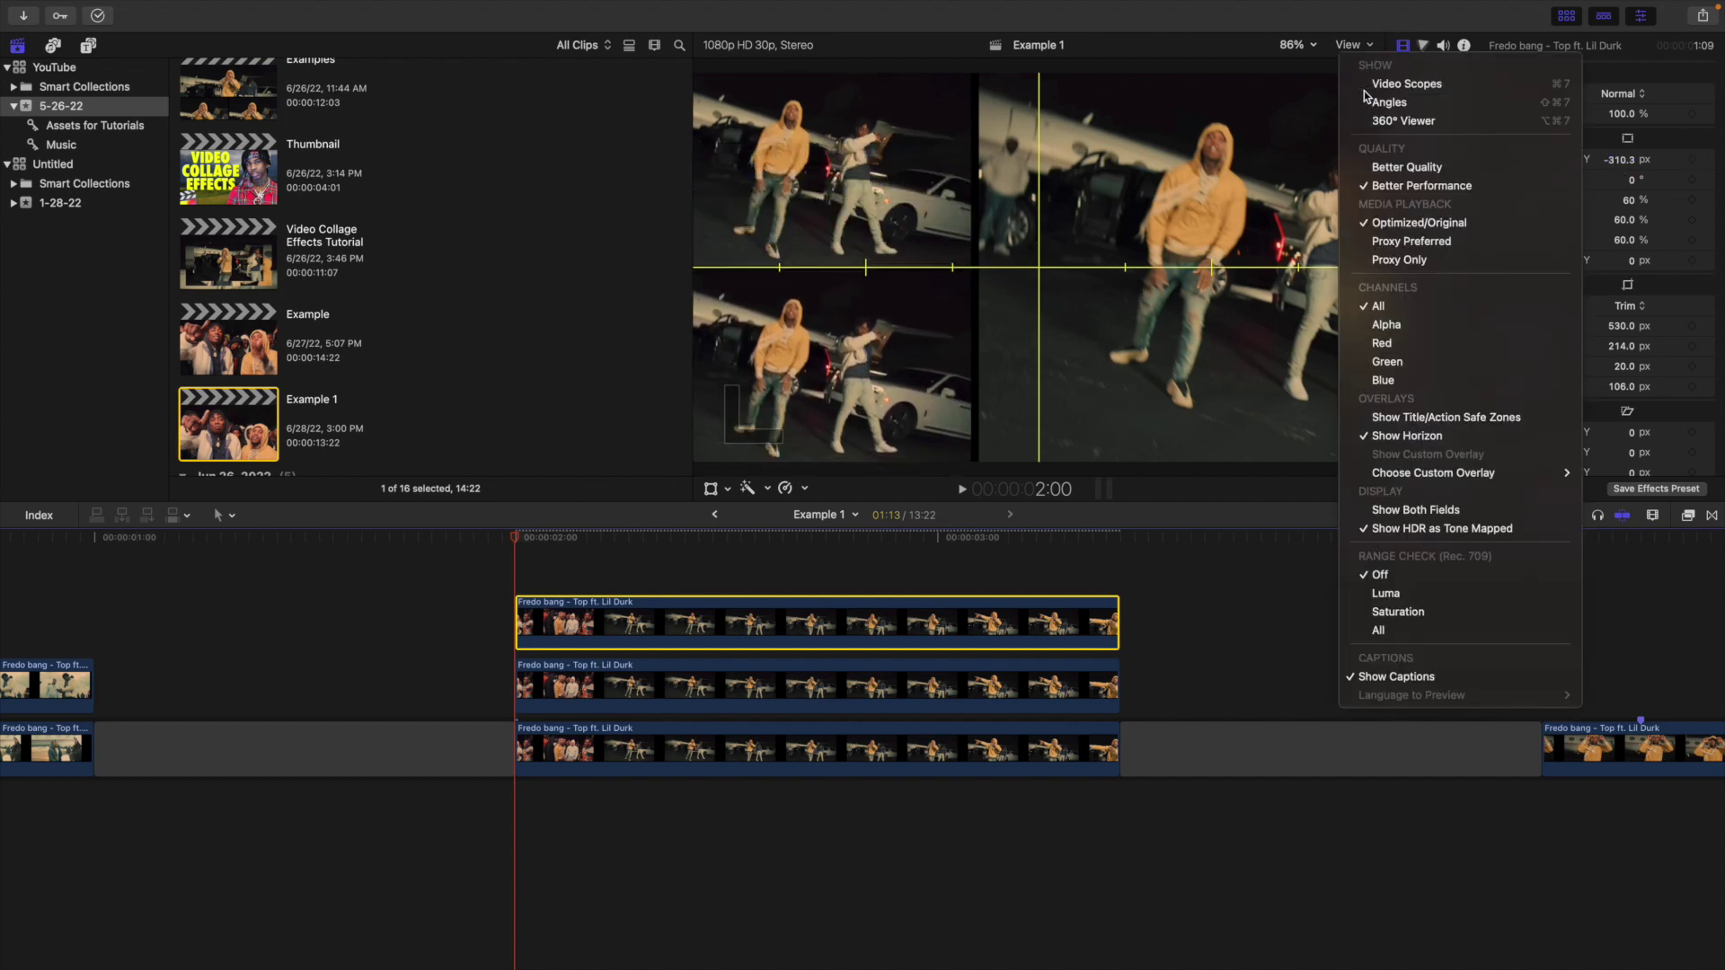
pyautogui.click(1351, 431)
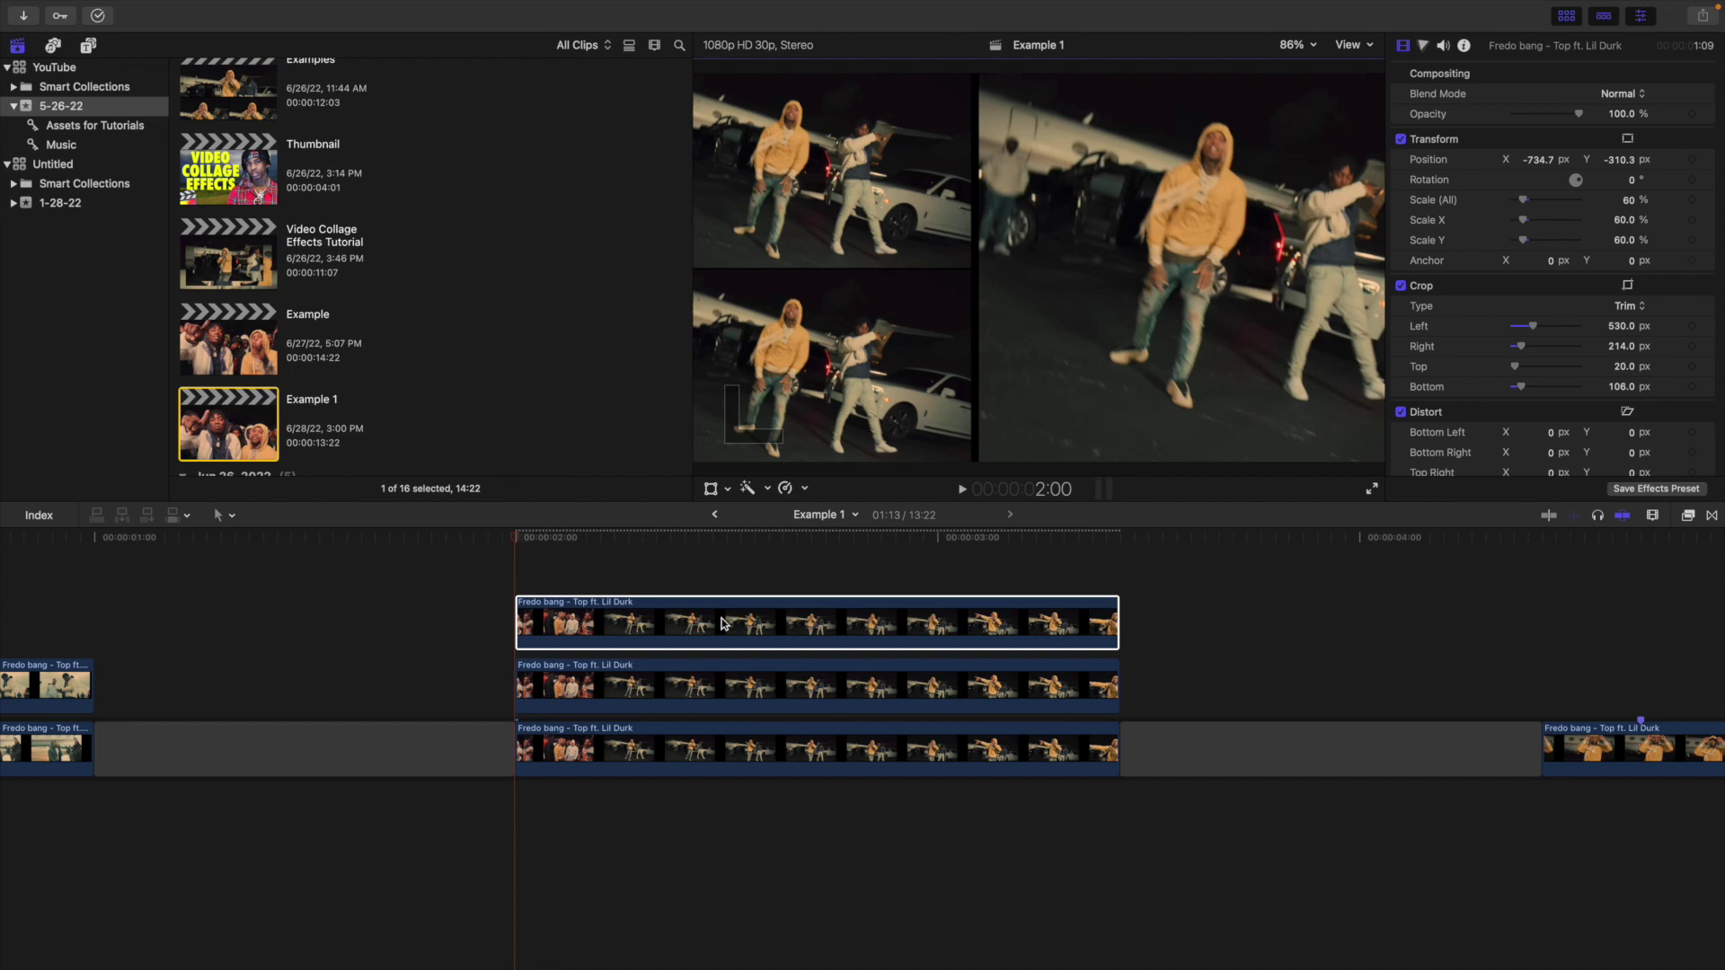
pyautogui.click(733, 644)
pyautogui.moveTo(1619, 159); pyautogui.dragTo(1620, 159)
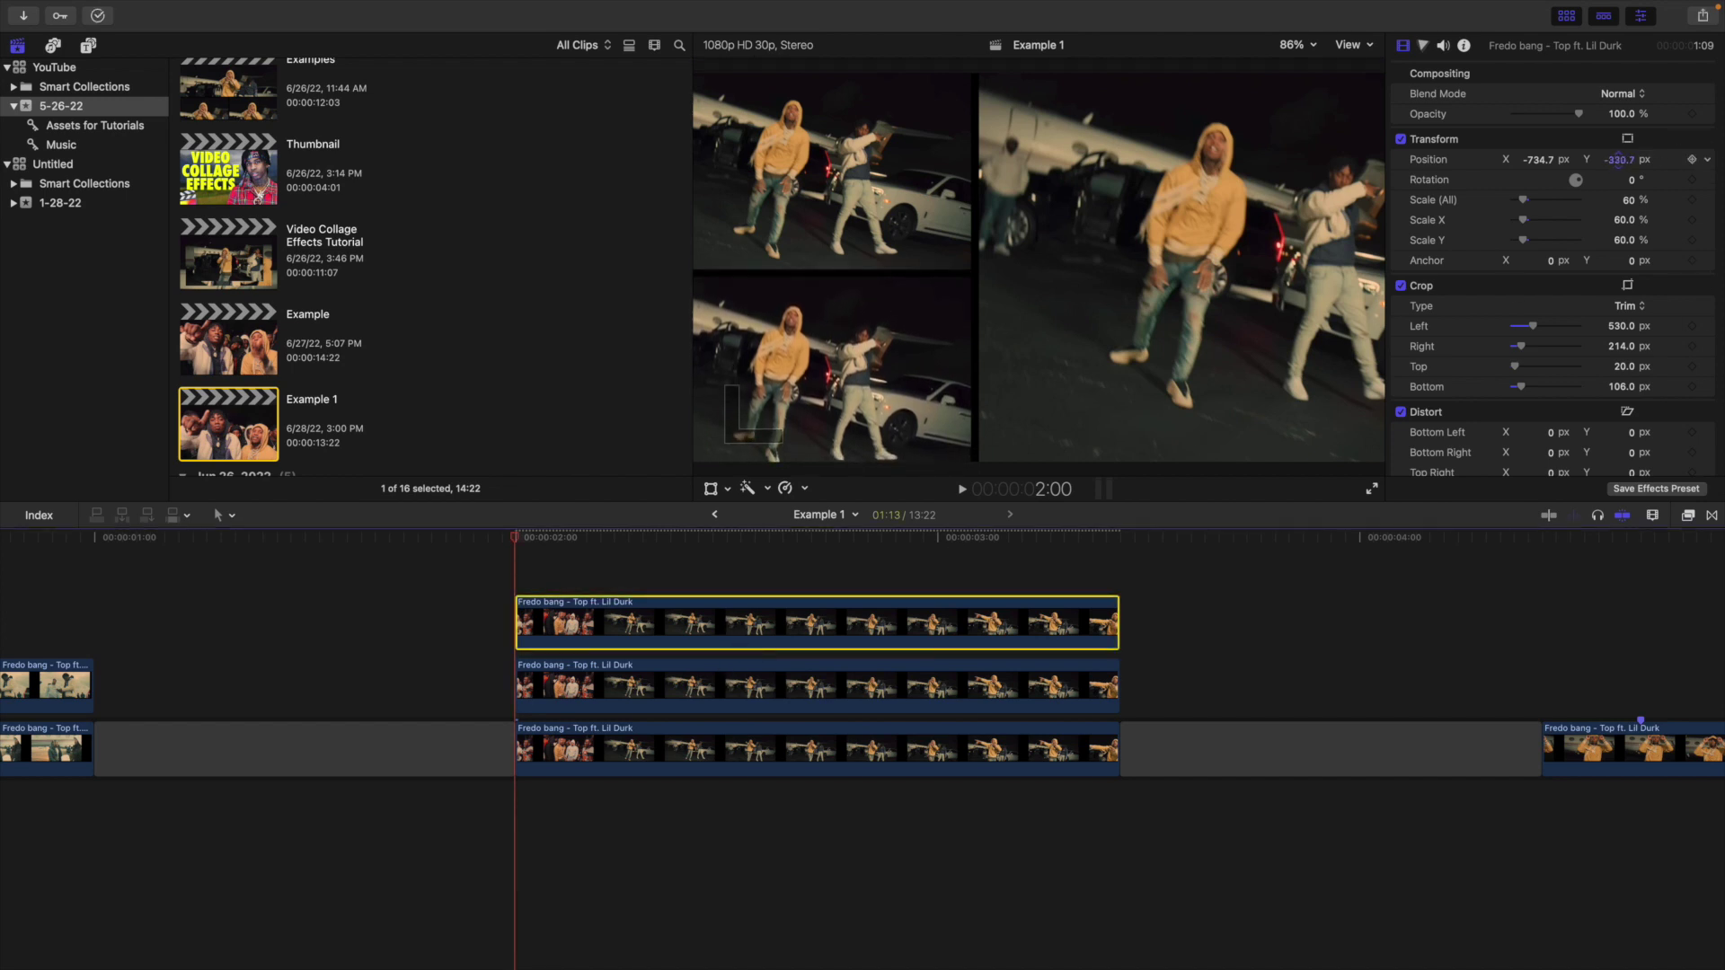
# Play back the three-panel collage from 2:00.
pyautogui.click(516, 569)
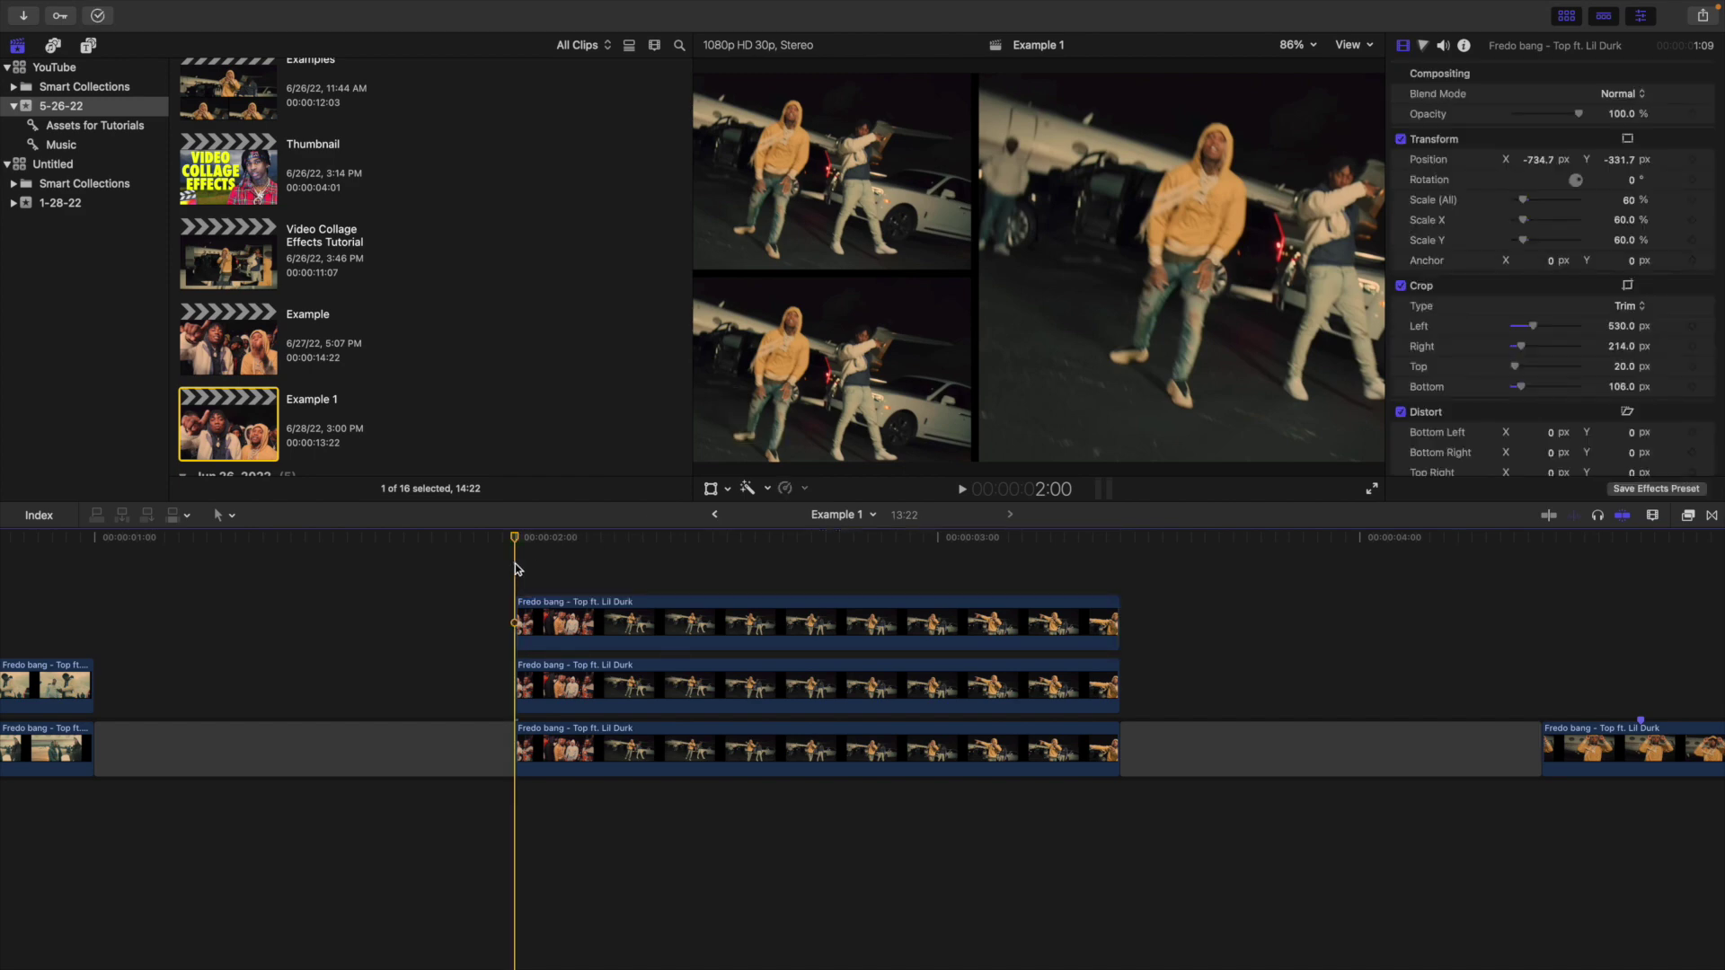
pyautogui.press('space')
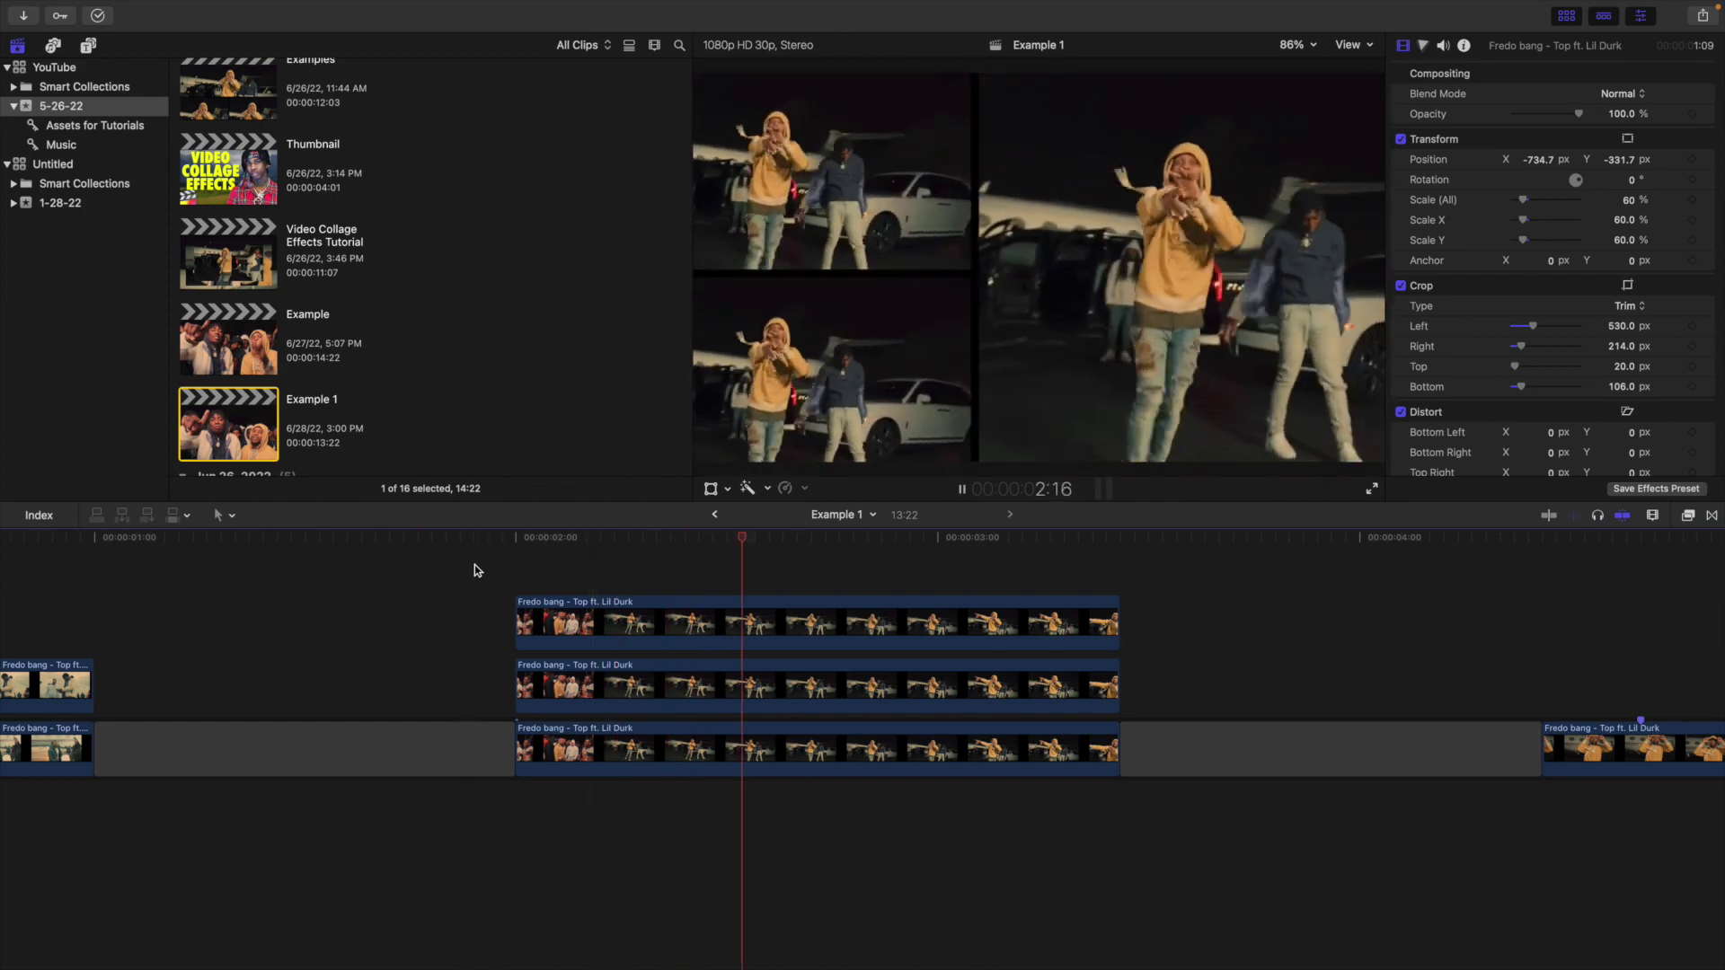
pyautogui.press('space')
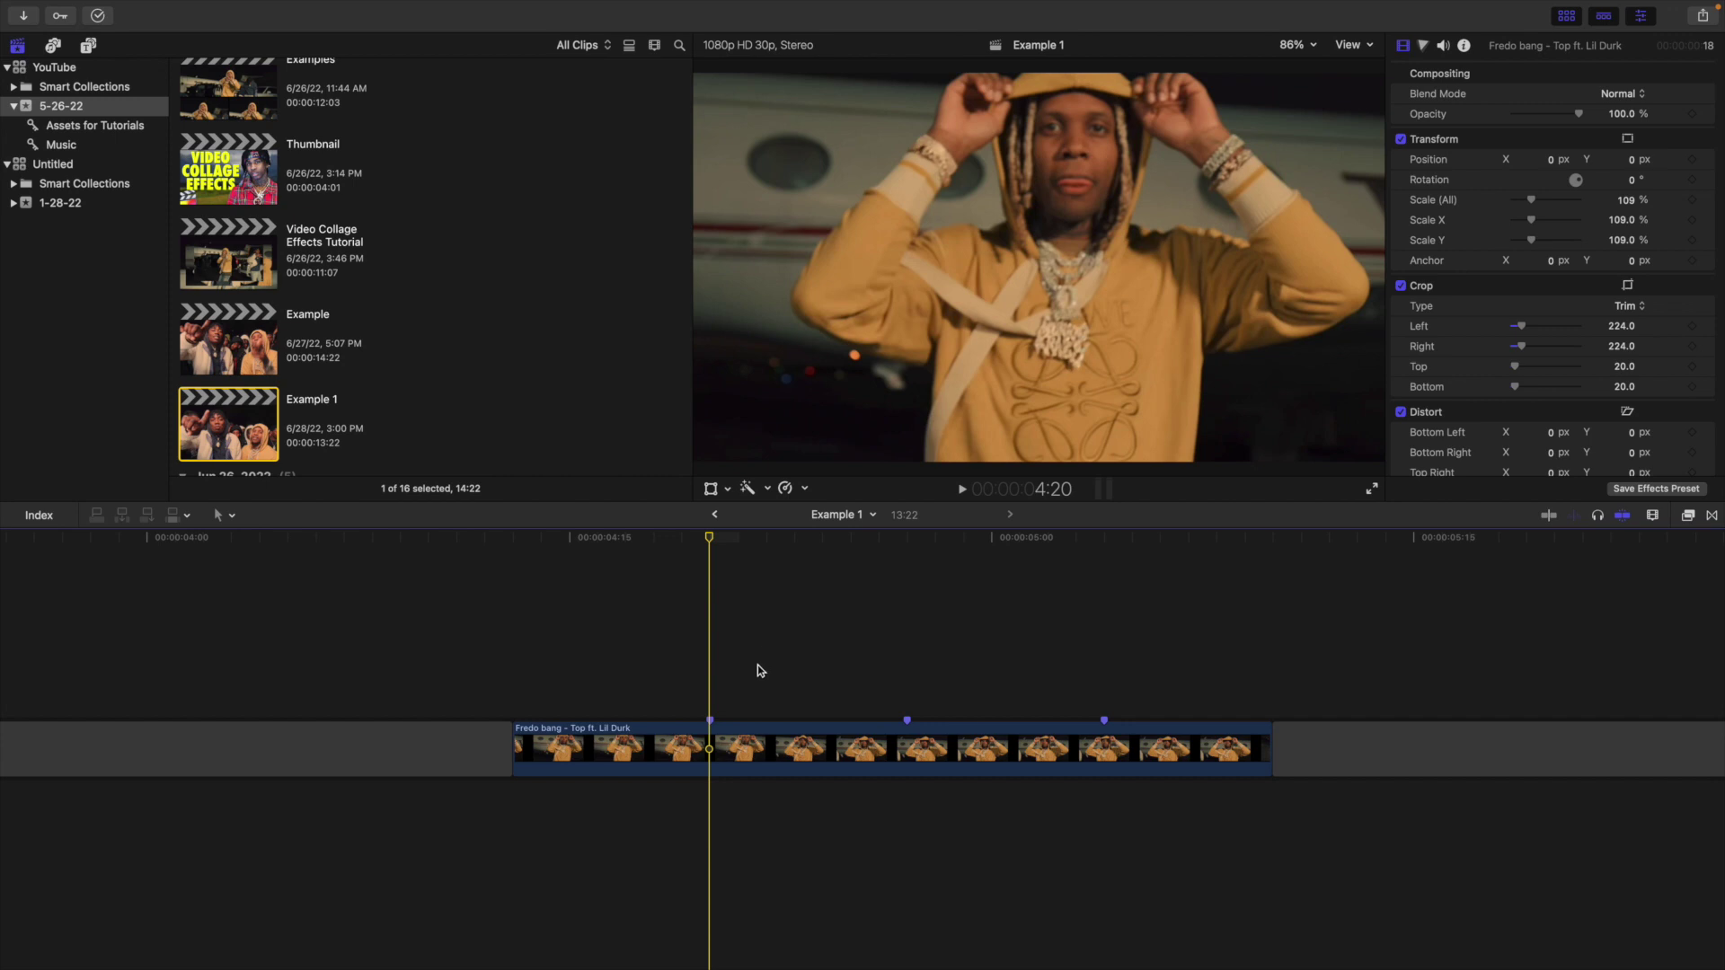
# Play the following clip with the three markers from its start.
pyautogui.click(512, 673)
pyautogui.press('space')
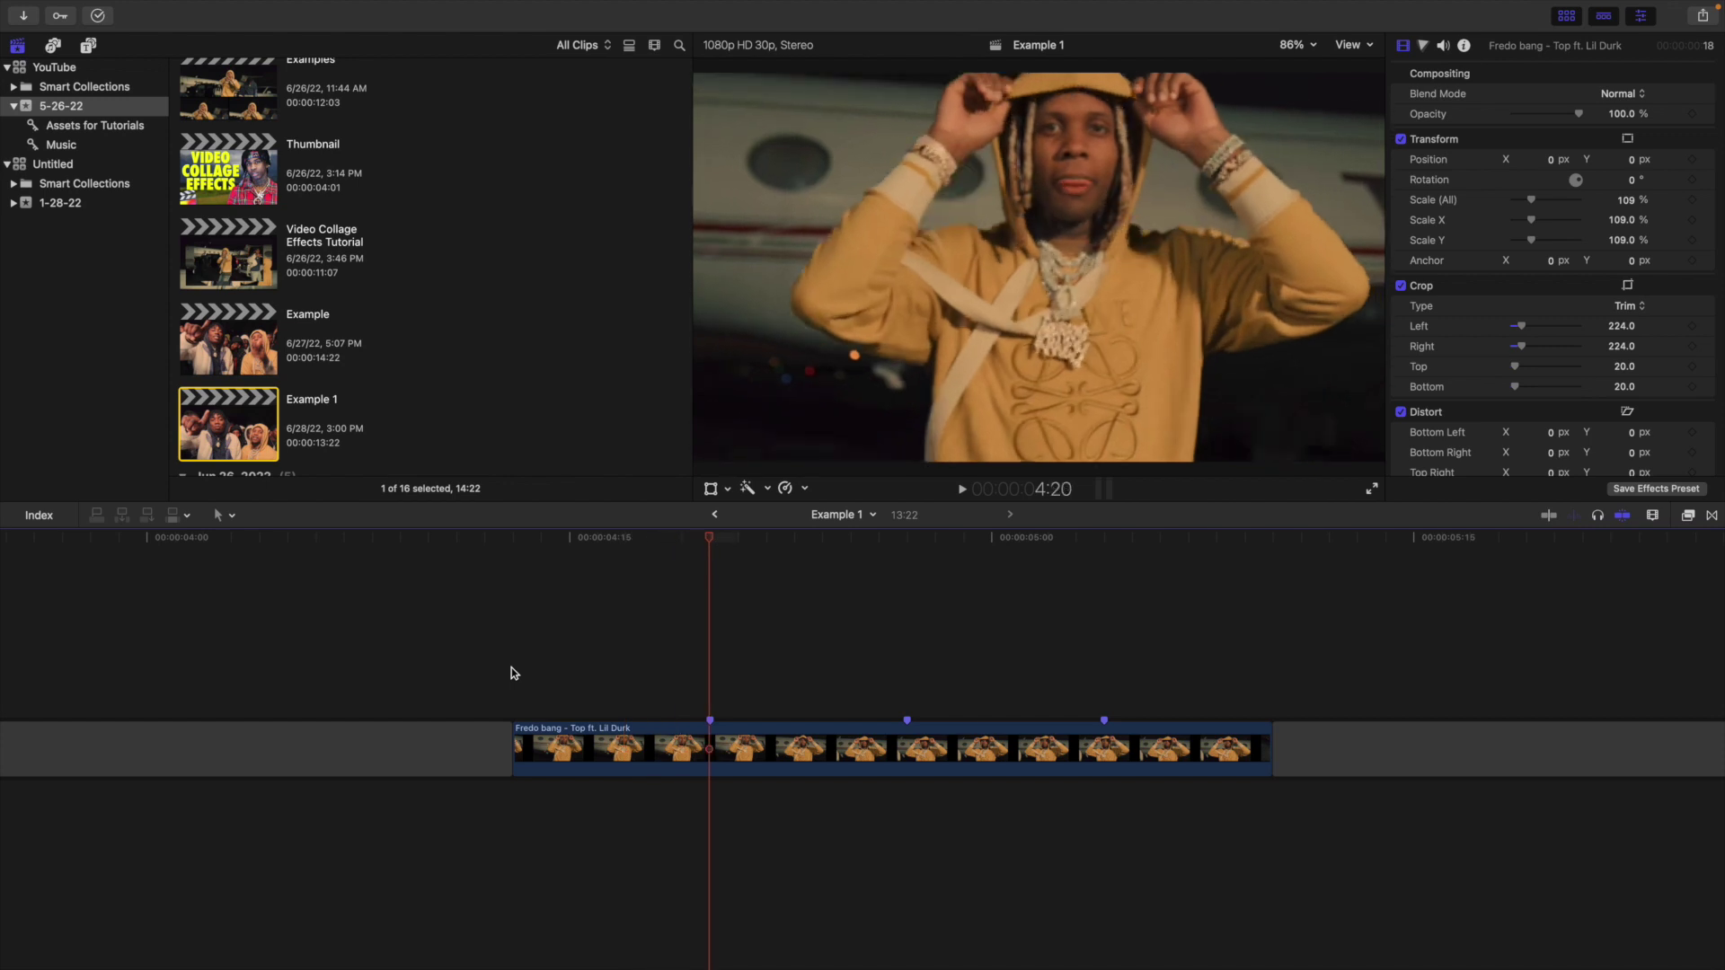
# Duplicate the Fredo bang clip with the three markers onto the layer directly above it.
pyautogui.press('Right')
pyautogui.press('Right')
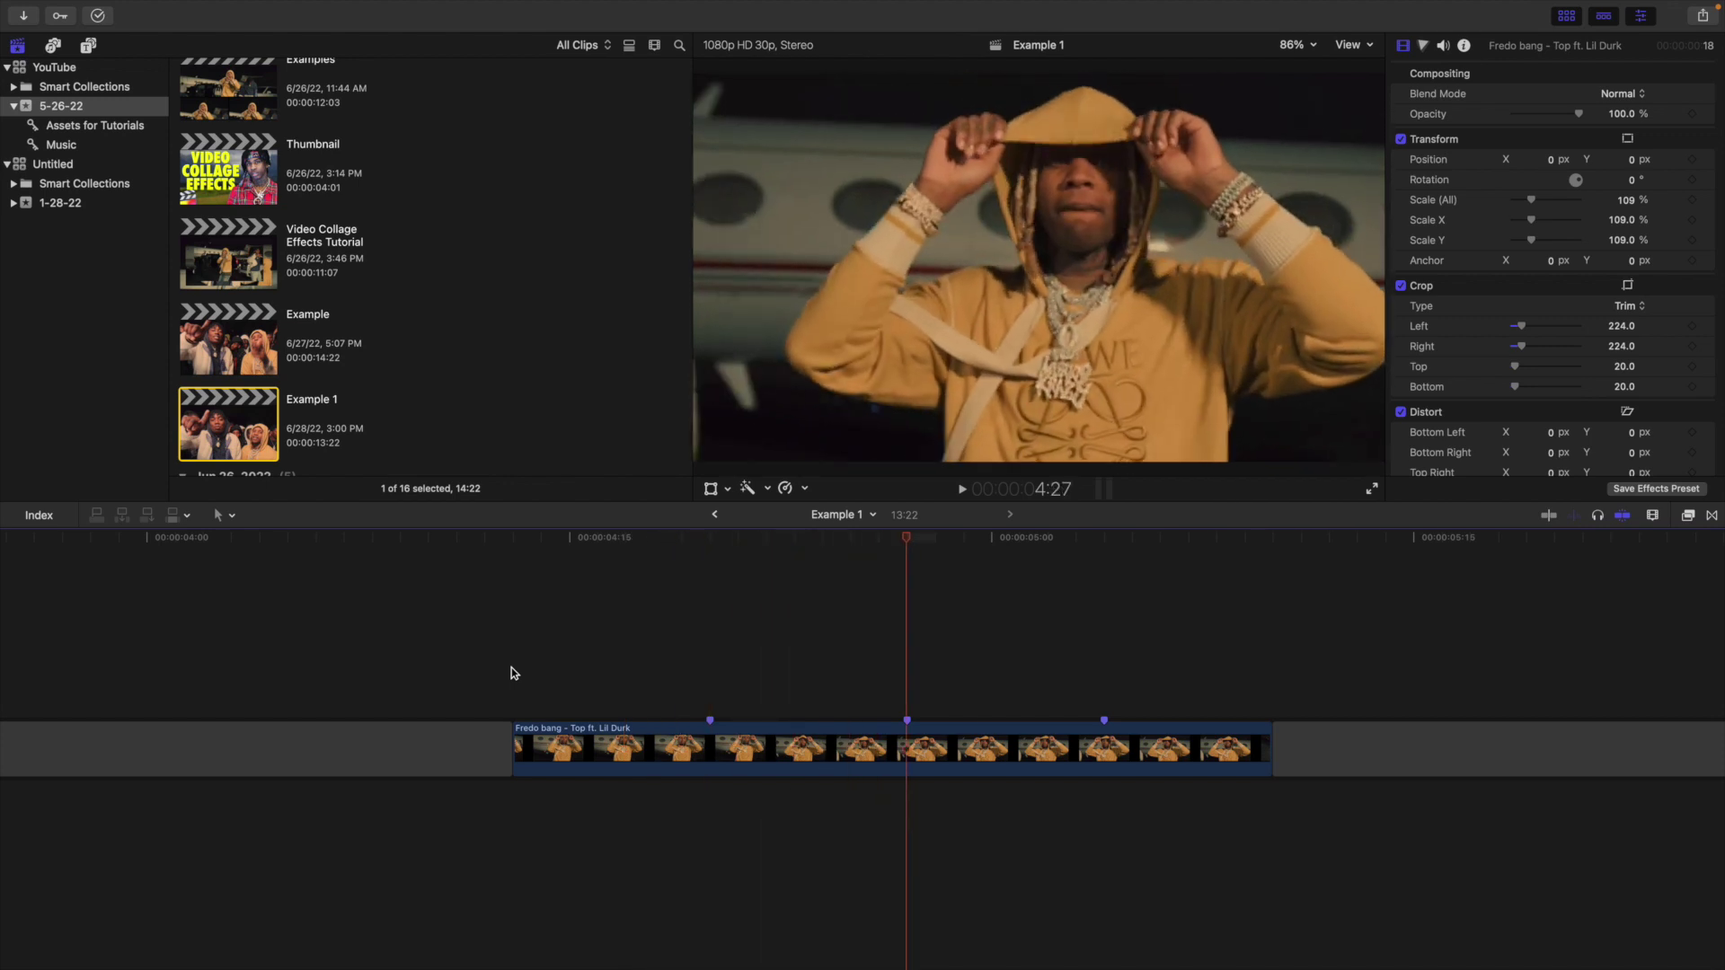
pyautogui.click(713, 603)
pyautogui.moveTo(749, 726); pyautogui.dragTo(796, 704)
pyautogui.click(712, 635)
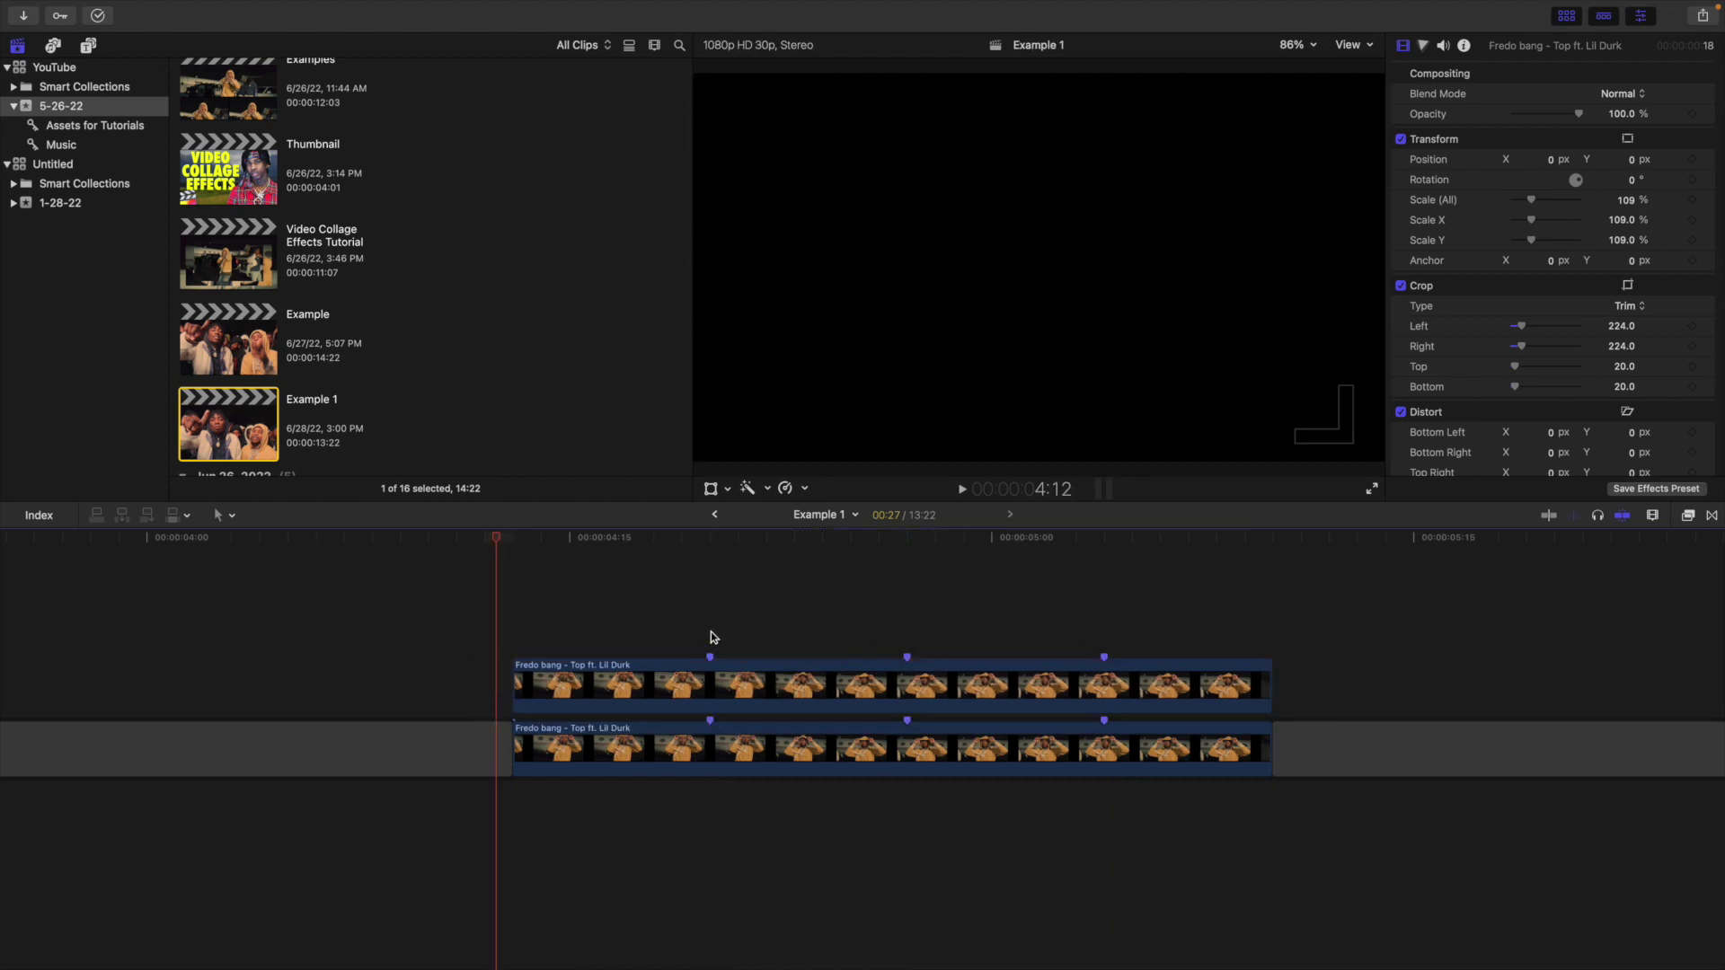
# Trim the upper copy's start to the first marker at 4:20 and set its rotation to 180°.
pyautogui.click(737, 685)
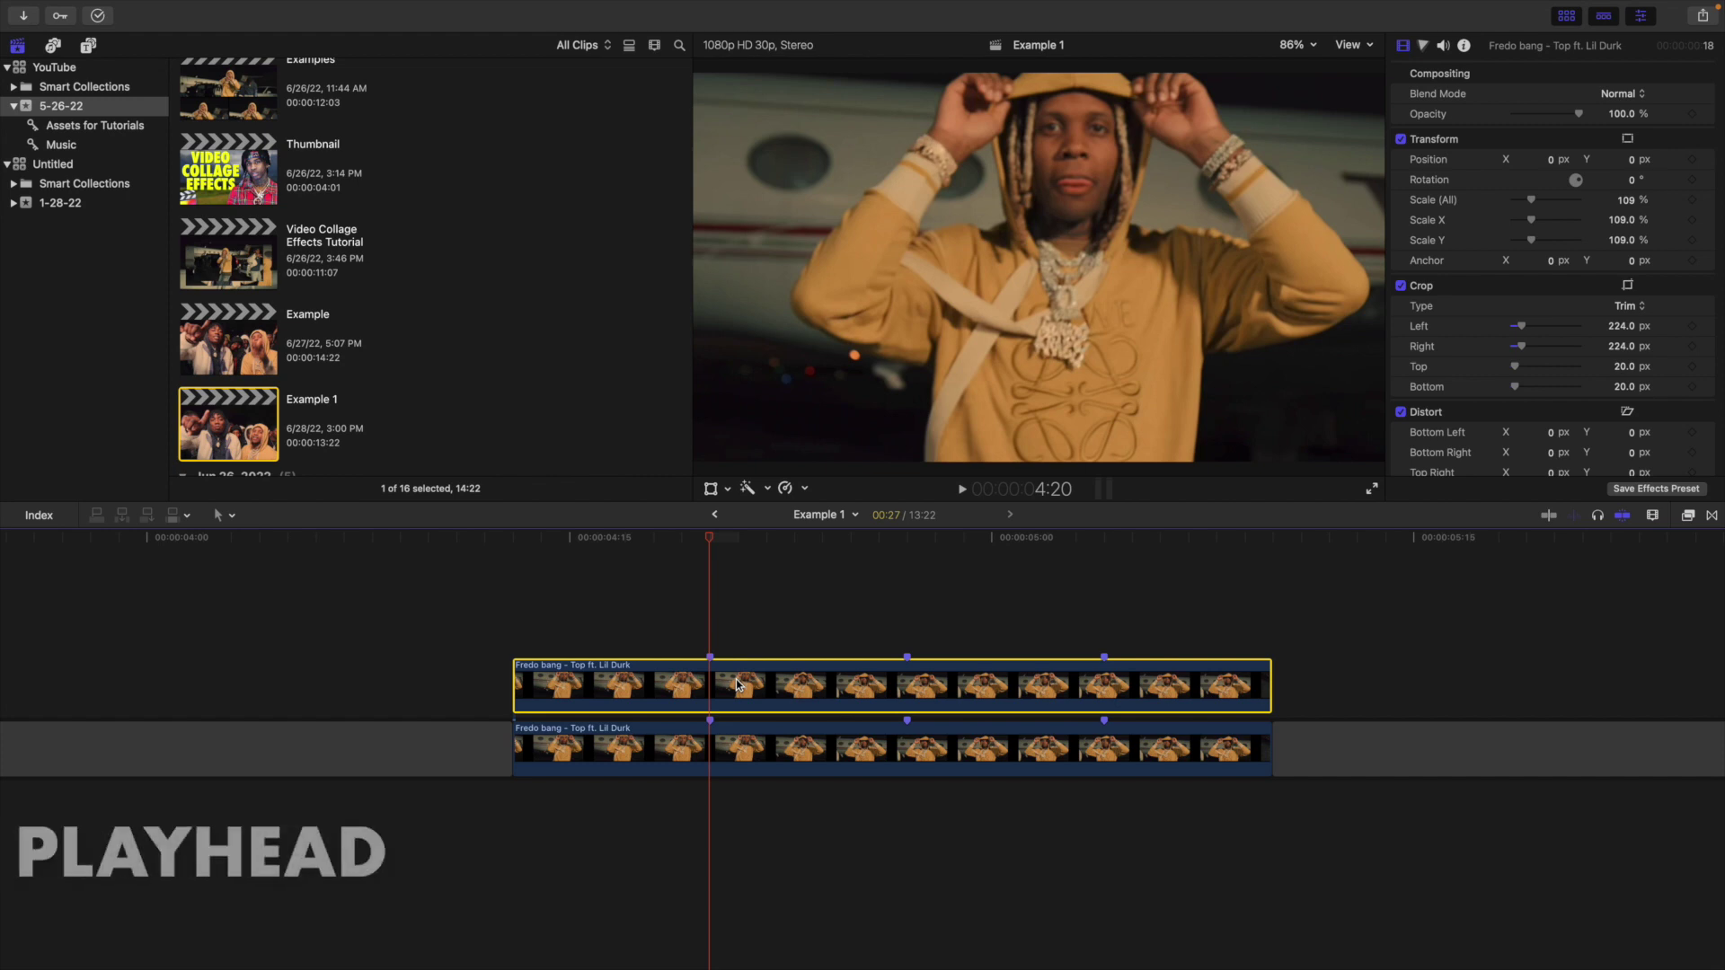
pyautogui.hotkey('alt', '[')
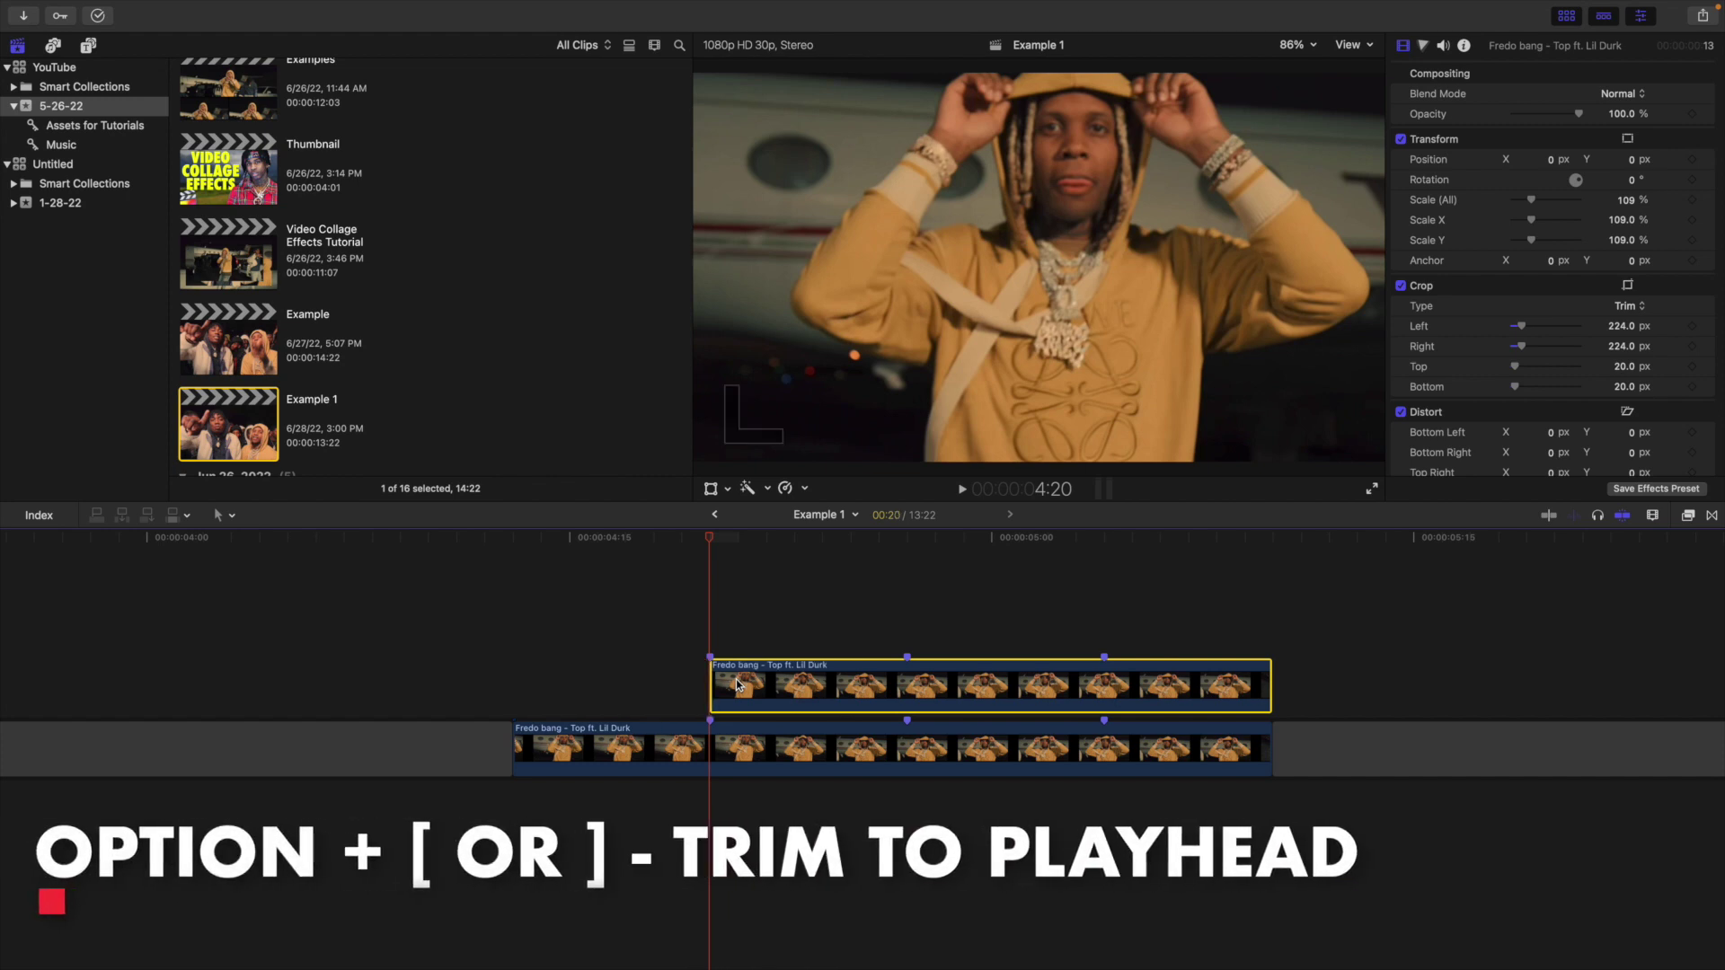
pyautogui.click(1633, 181)
pyautogui.write('180')
pyautogui.press('Return')
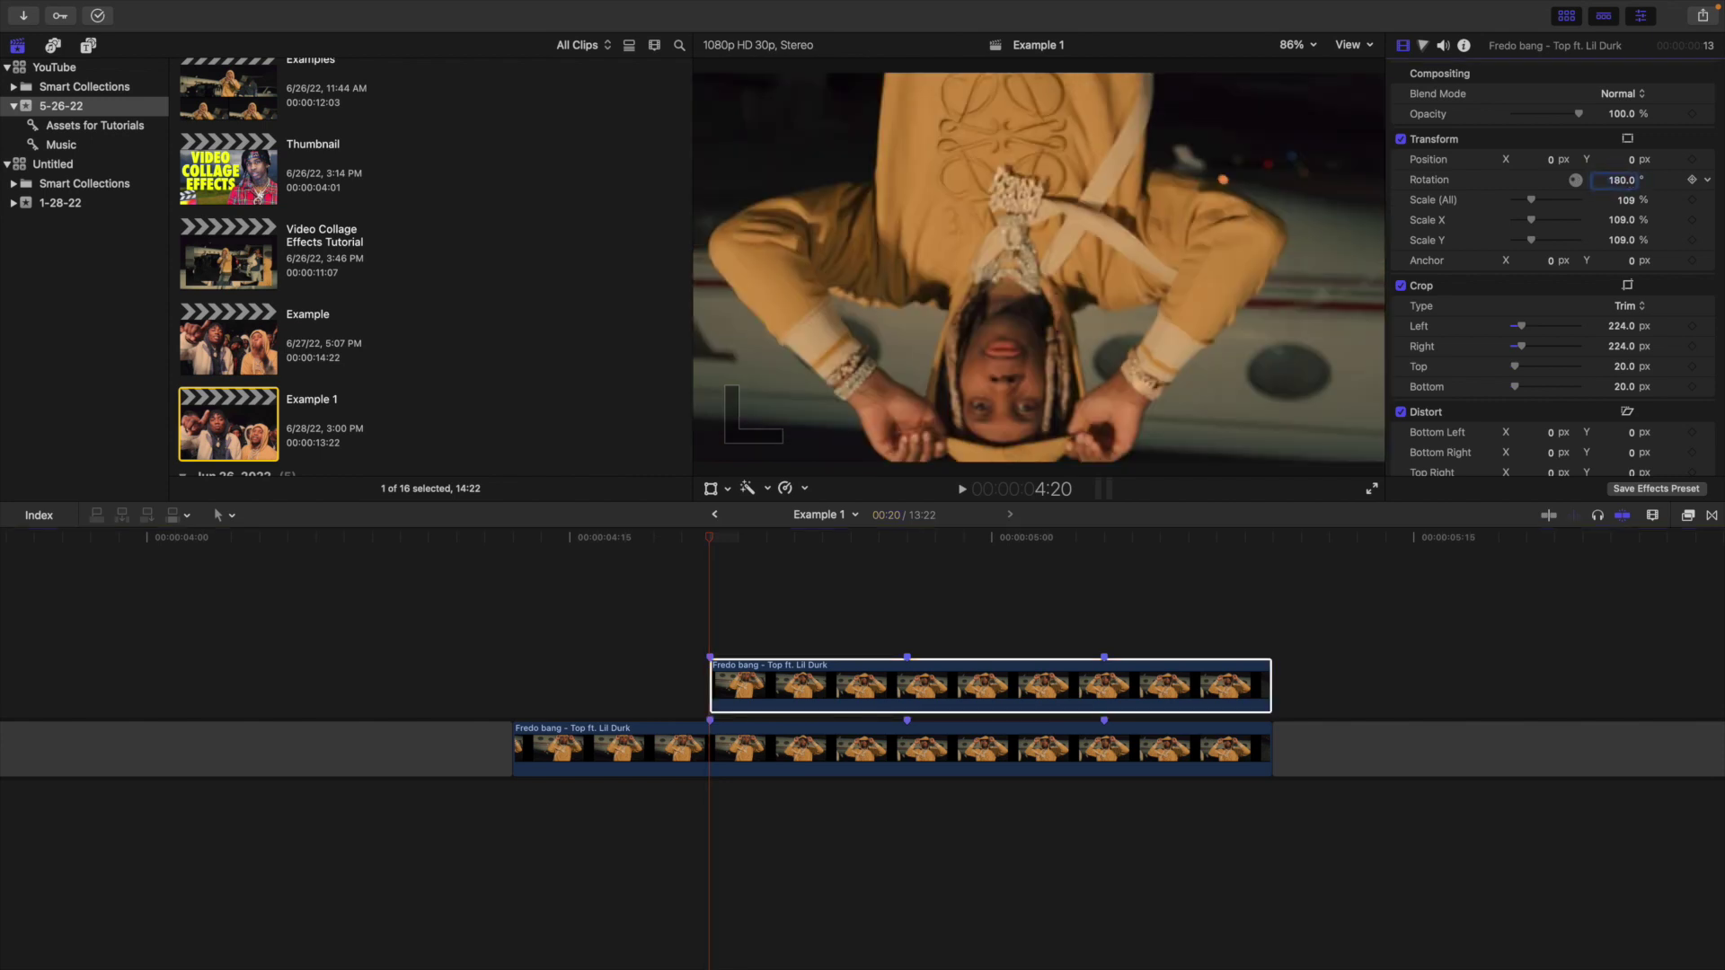
pyautogui.click(524, 566)
pyautogui.press('space')
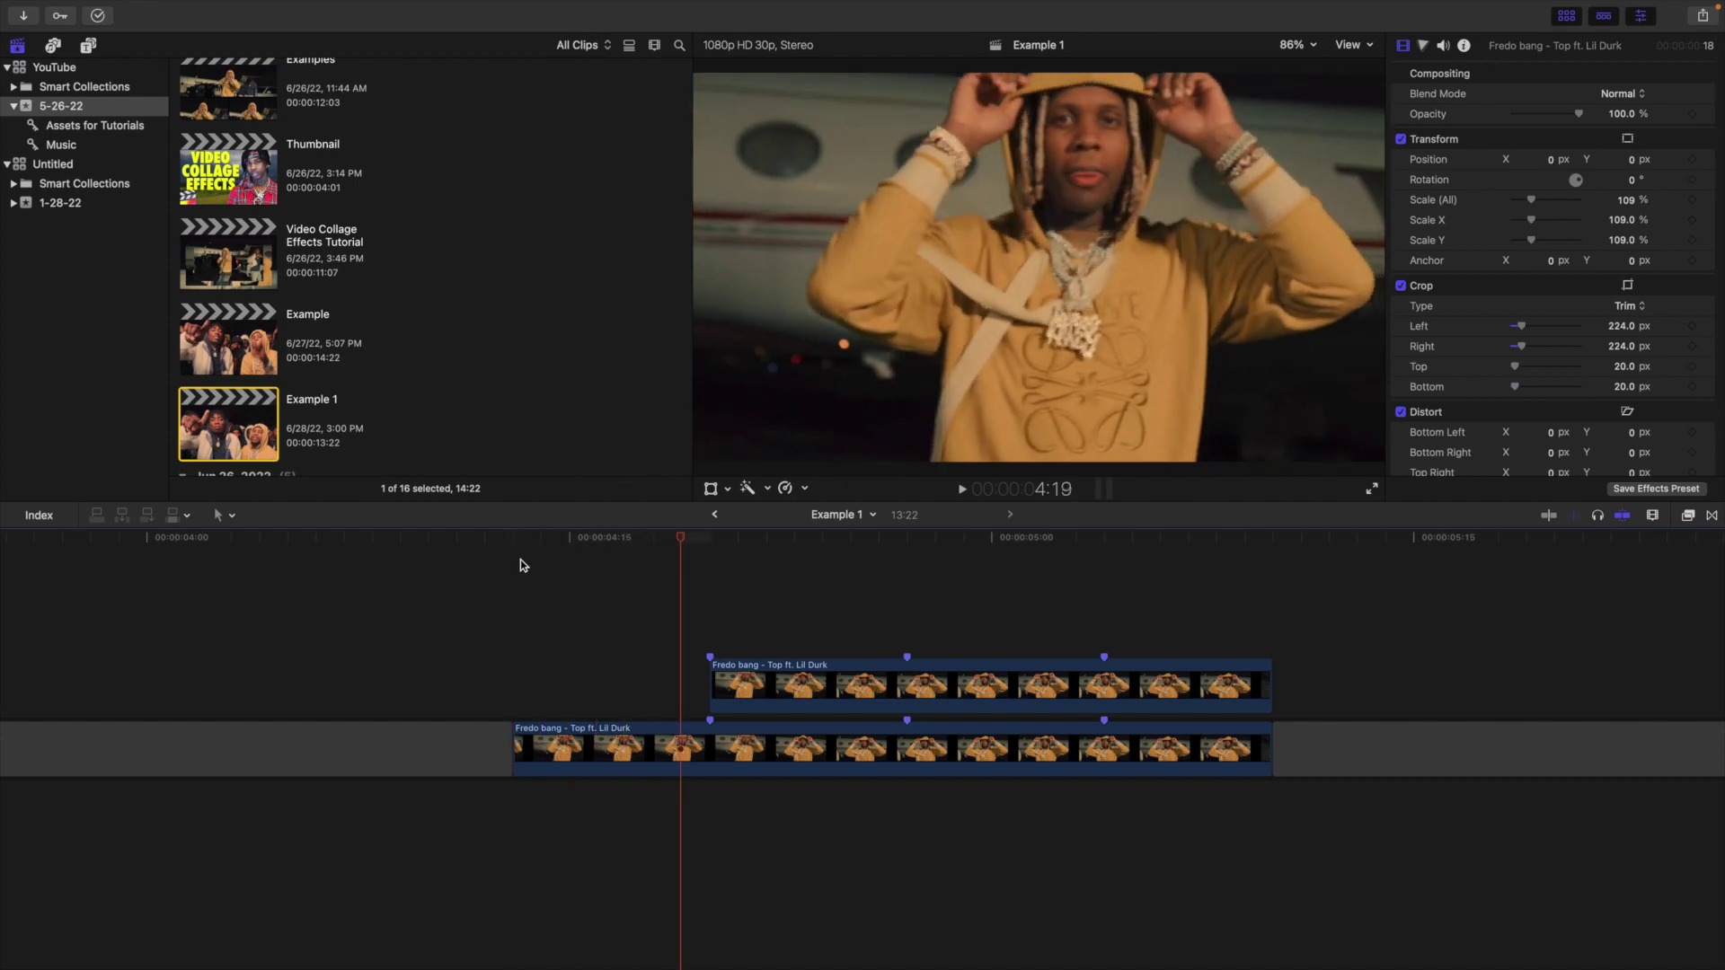
# Duplicate the upside-down clip onto a third layer and trim the new copy's start to the second marker at 4:27.
pyautogui.click(805, 697)
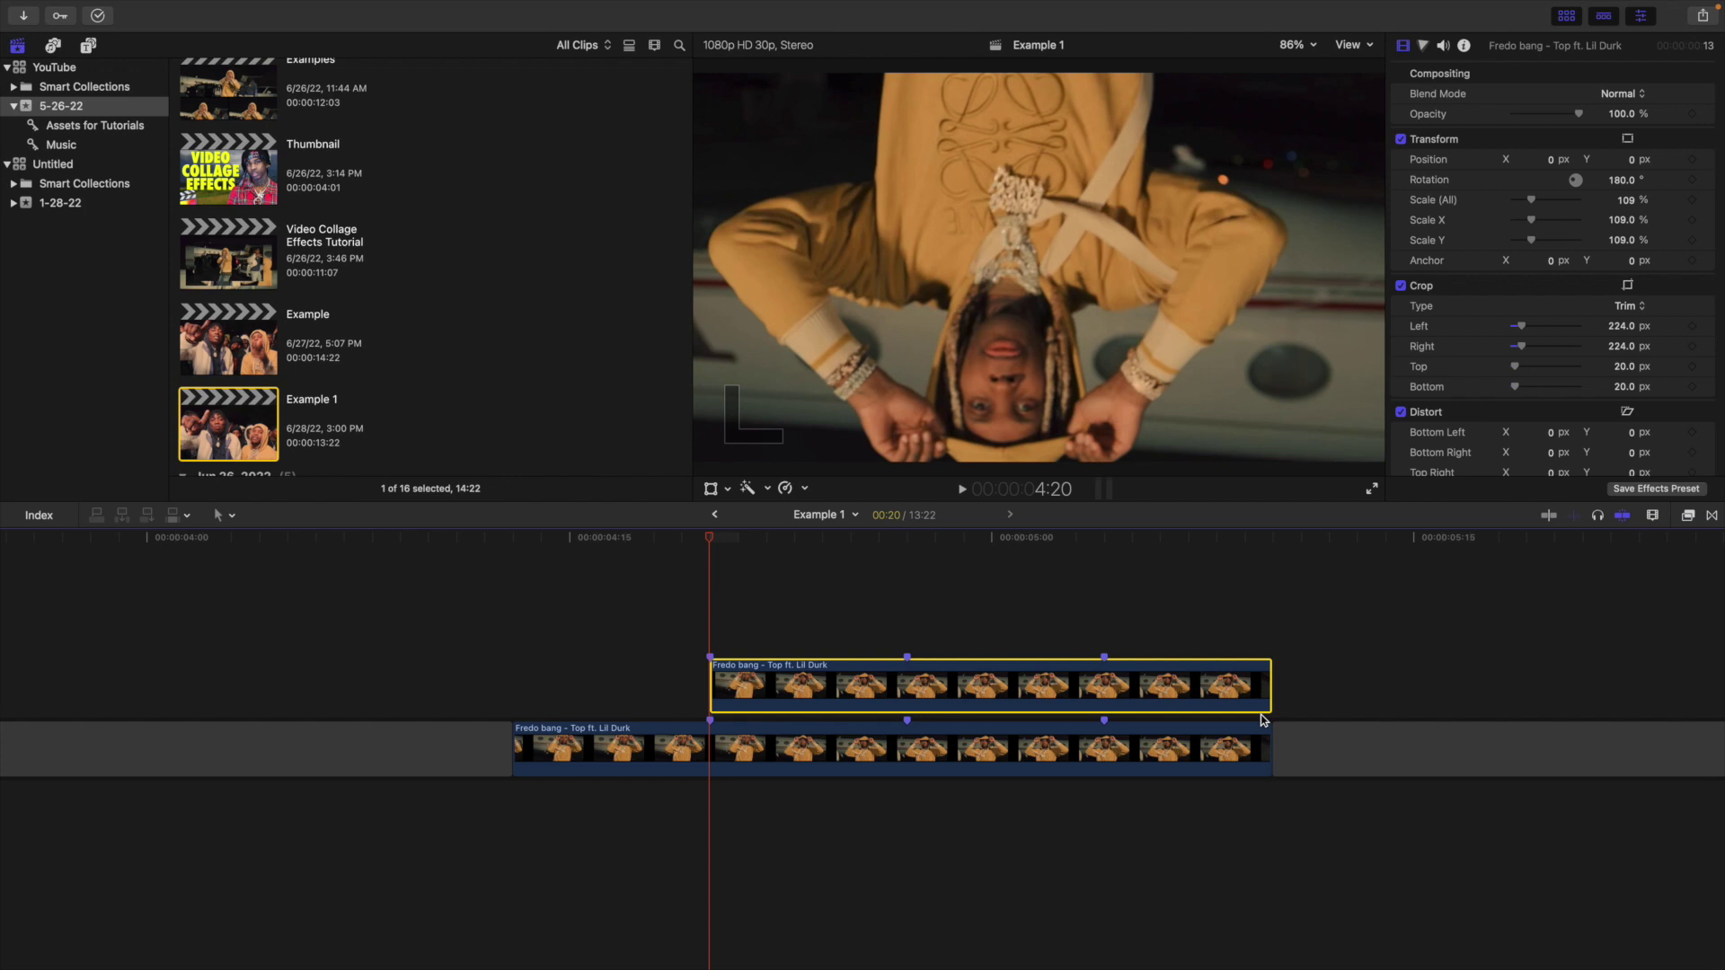
pyautogui.hscroll(3, 912, 626)
pyautogui.press('Right')
pyautogui.press('Right')
pyautogui.press('Right')
pyautogui.press('Right')
pyautogui.press('Right')
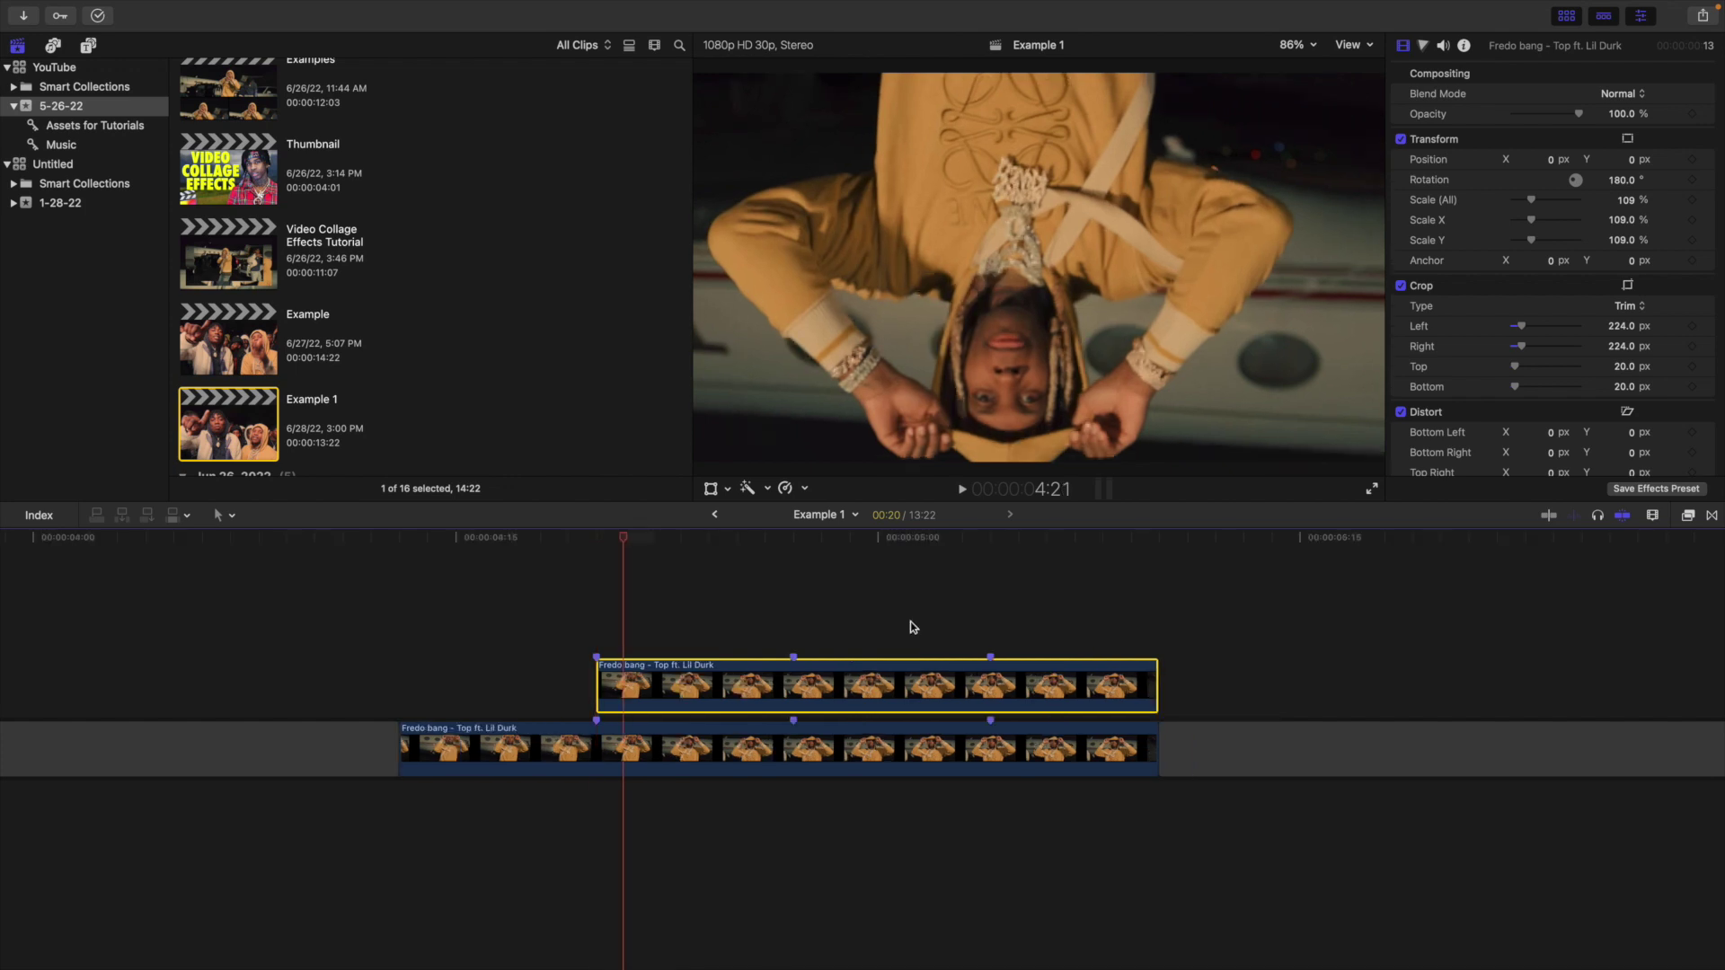
pyautogui.press('Right')
pyautogui.press('Right')
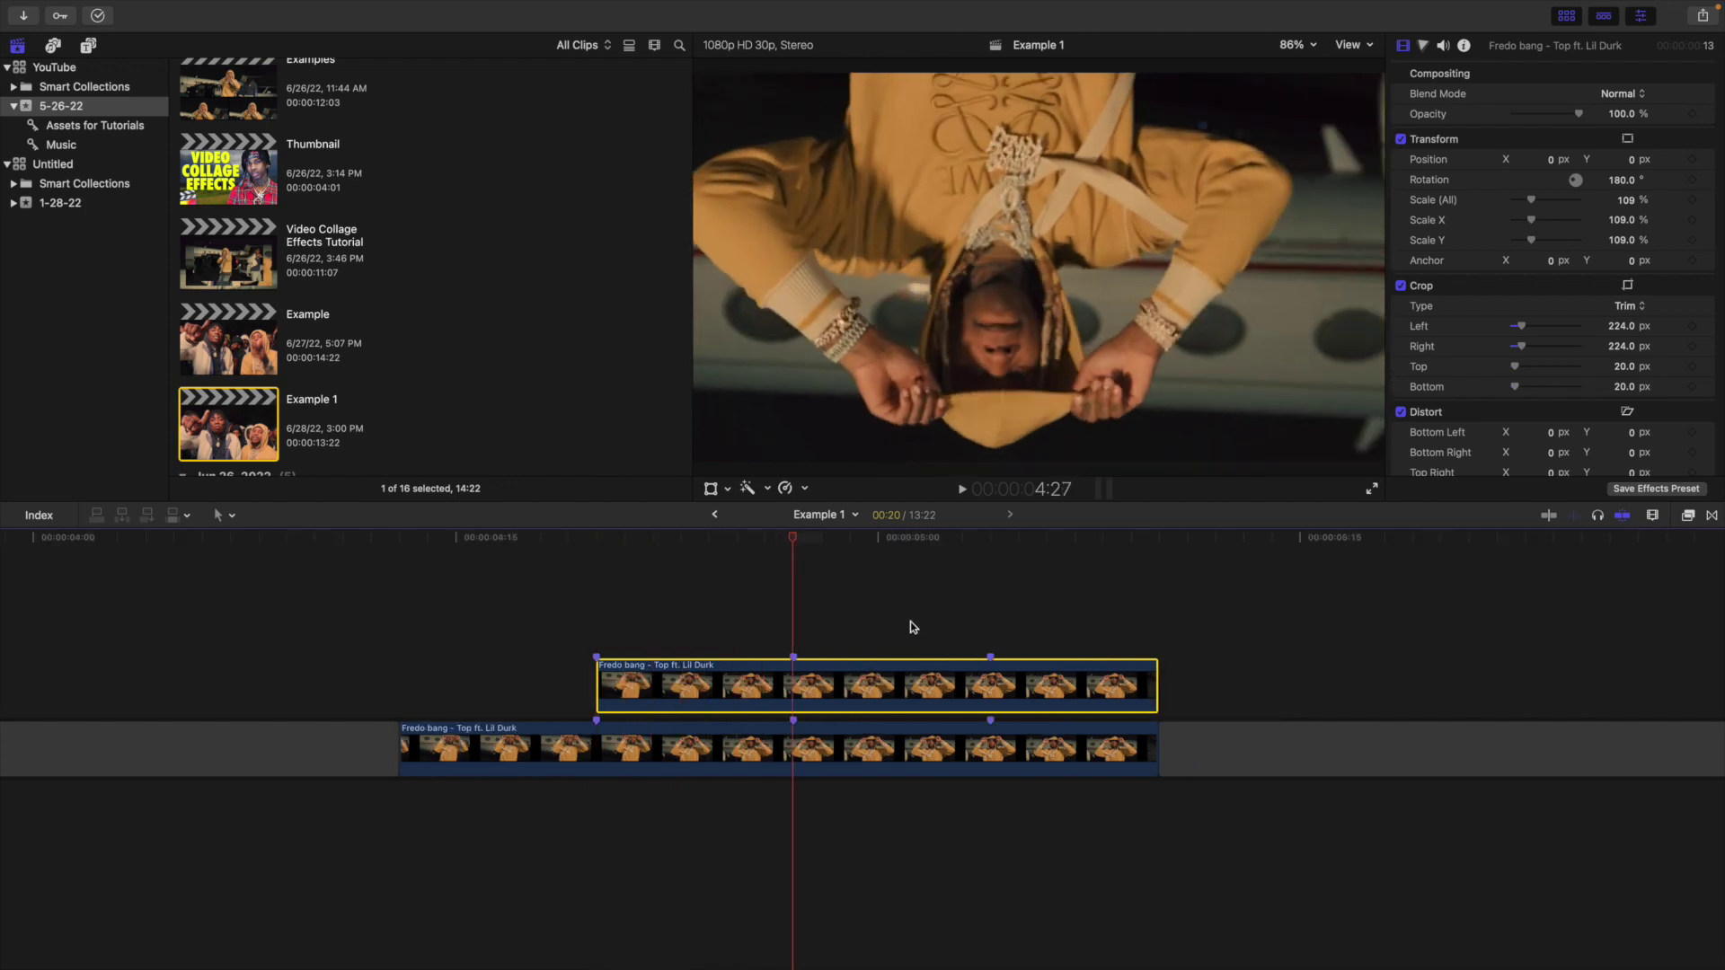
pyautogui.moveTo(828, 666); pyautogui.dragTo(830, 656)
pyautogui.click(830, 628)
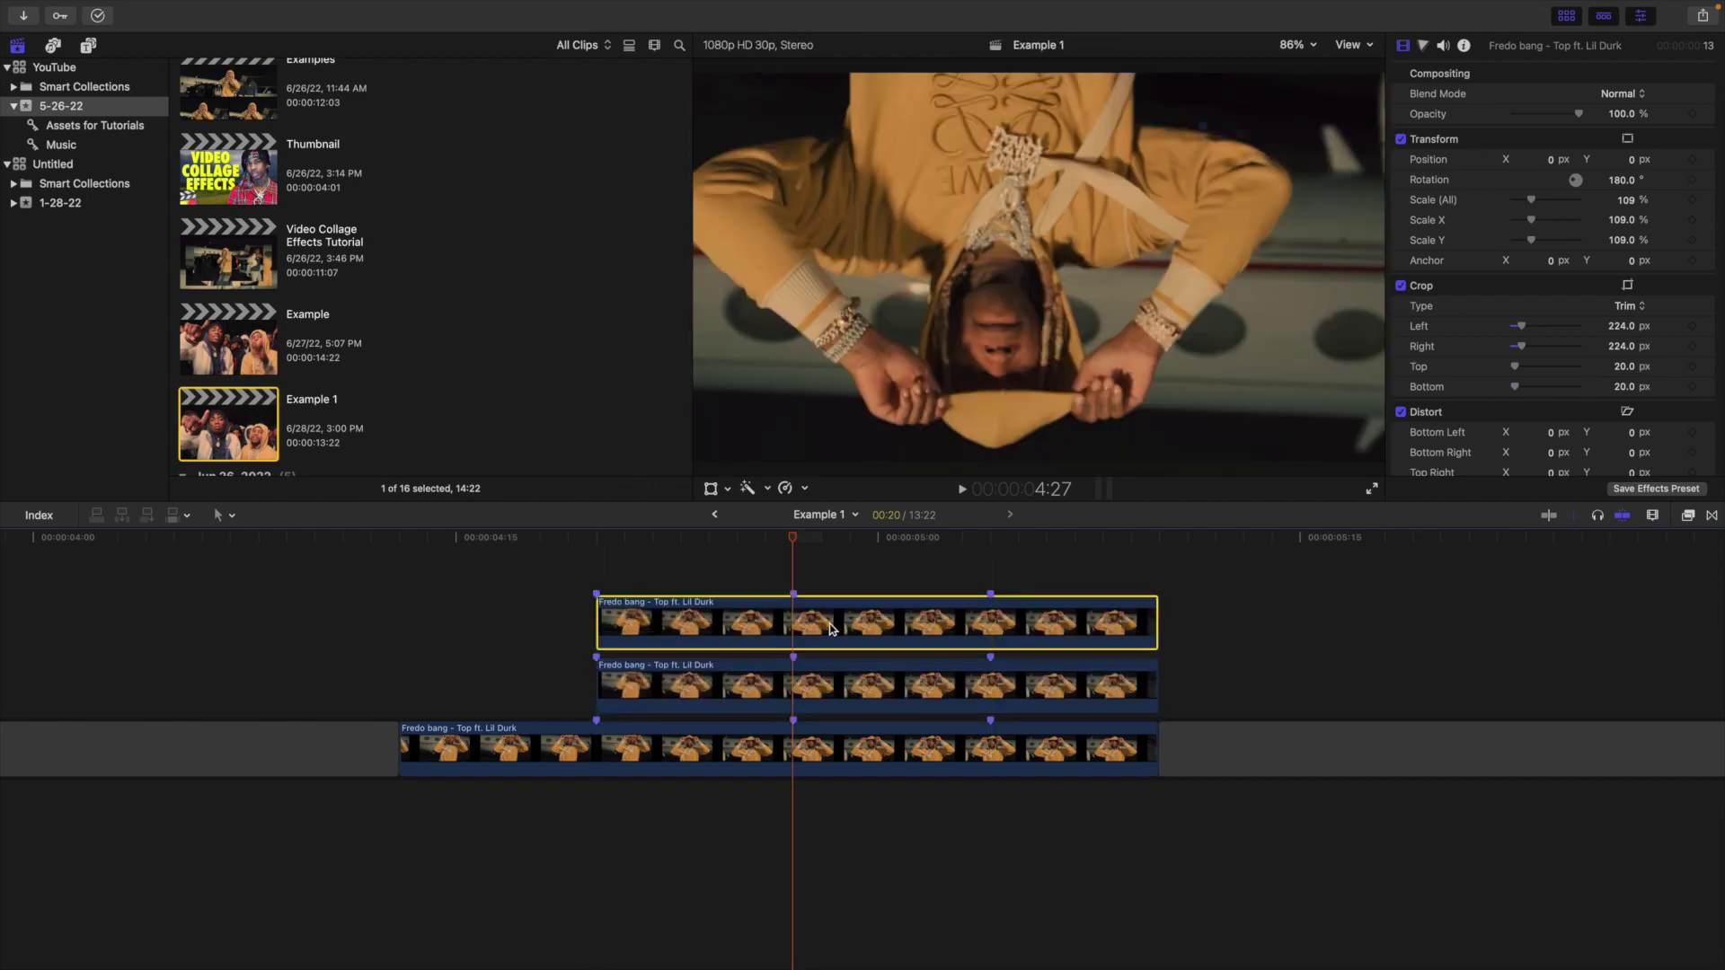
pyautogui.hotkey('alt', '[')
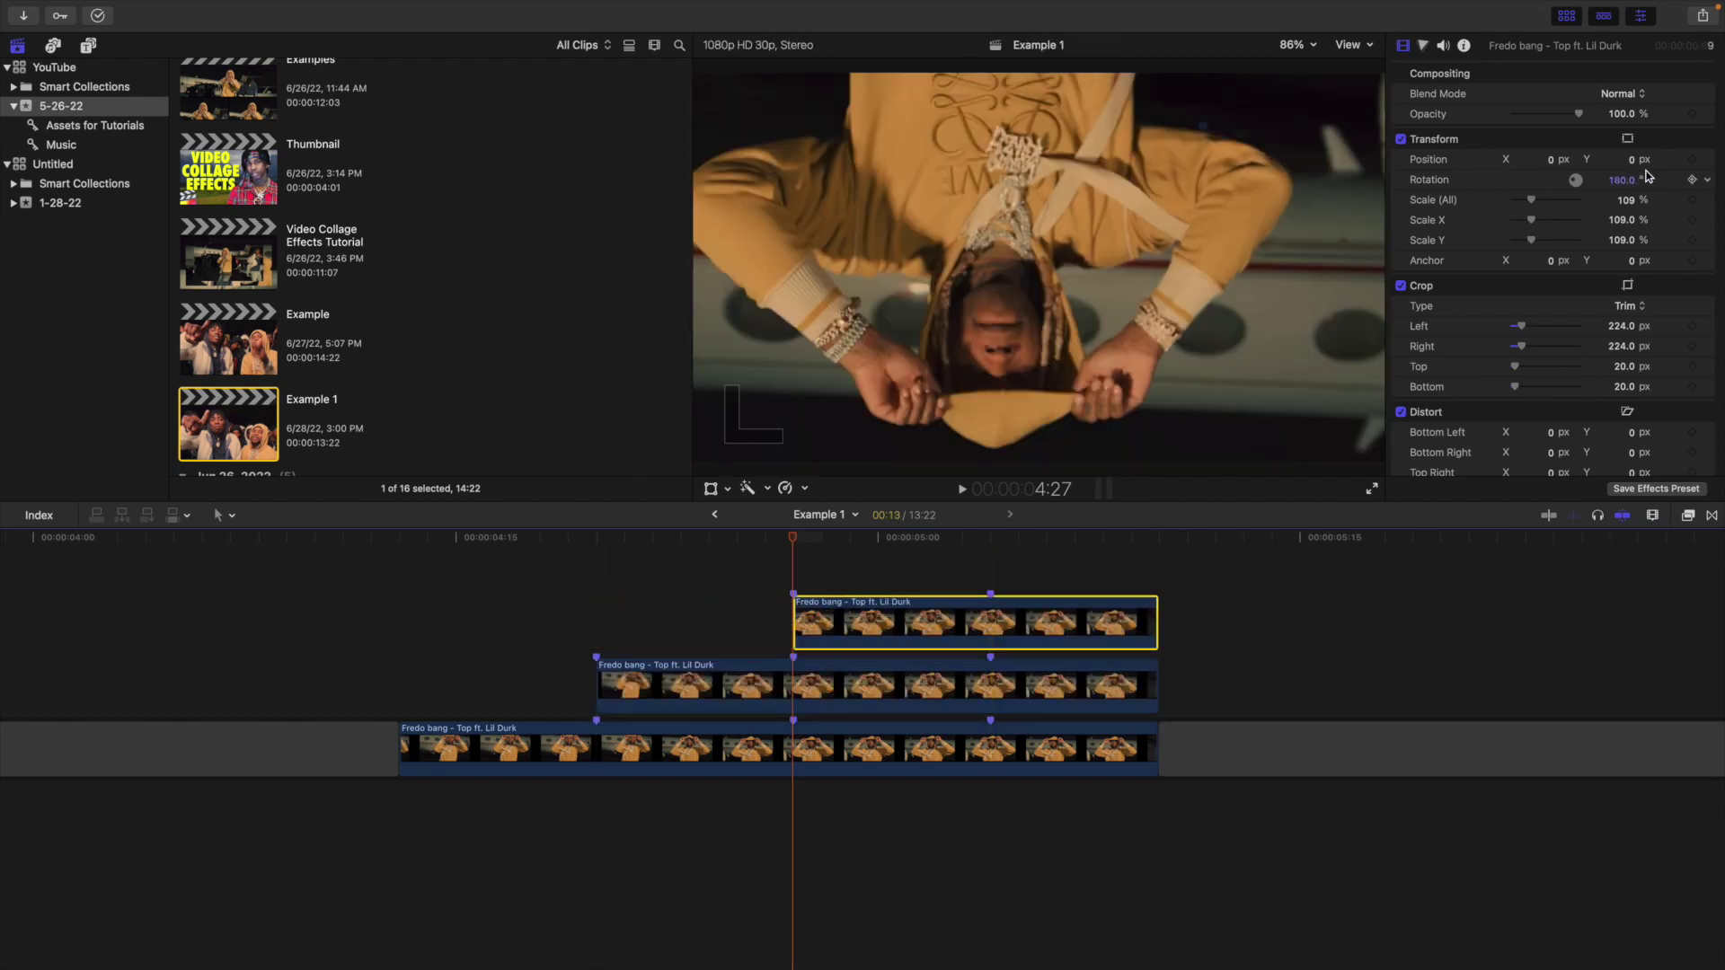
# Reset the third-layer clip's rotation to 0° and reduce its overall scale to 91%.
pyautogui.click(1705, 183)
pyautogui.click(1653, 187)
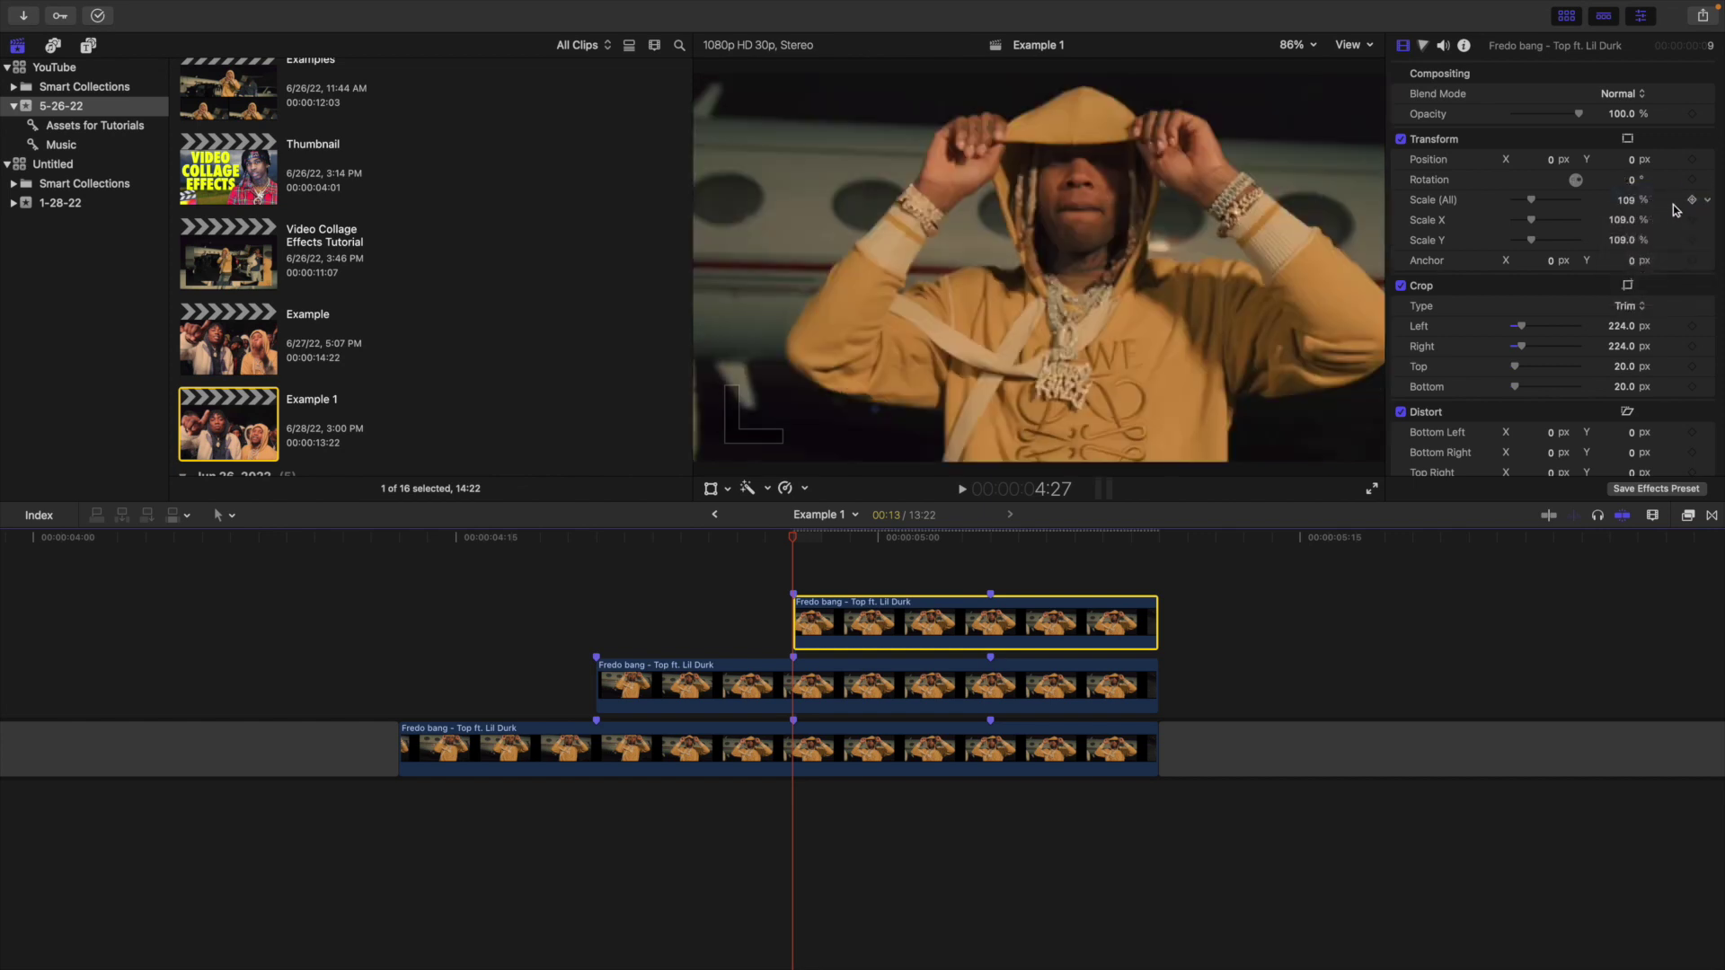
pyautogui.moveTo(1630, 205); pyautogui.dragTo(1599, 205)
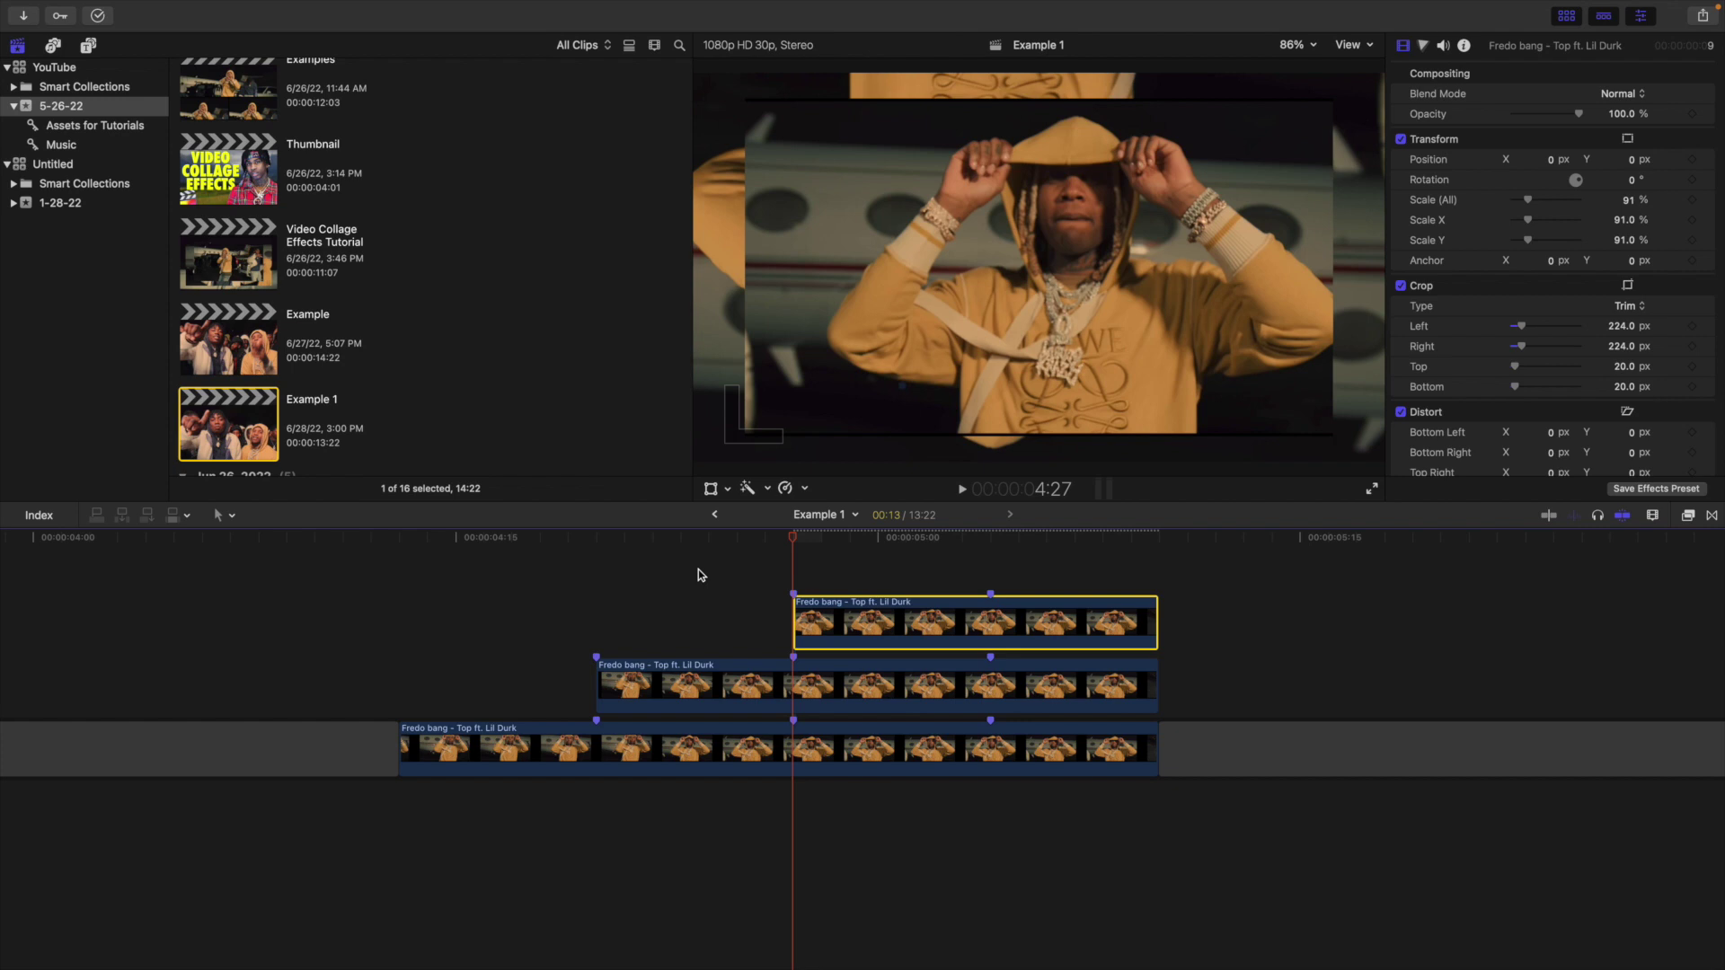
# Add a fourth-layer copy of the scaled clip starting at the third marker, 5:04, and reduce its overall scale to 75%.
pyautogui.hscroll(2, 931, 631)
pyautogui.hscroll(2, 931, 627)
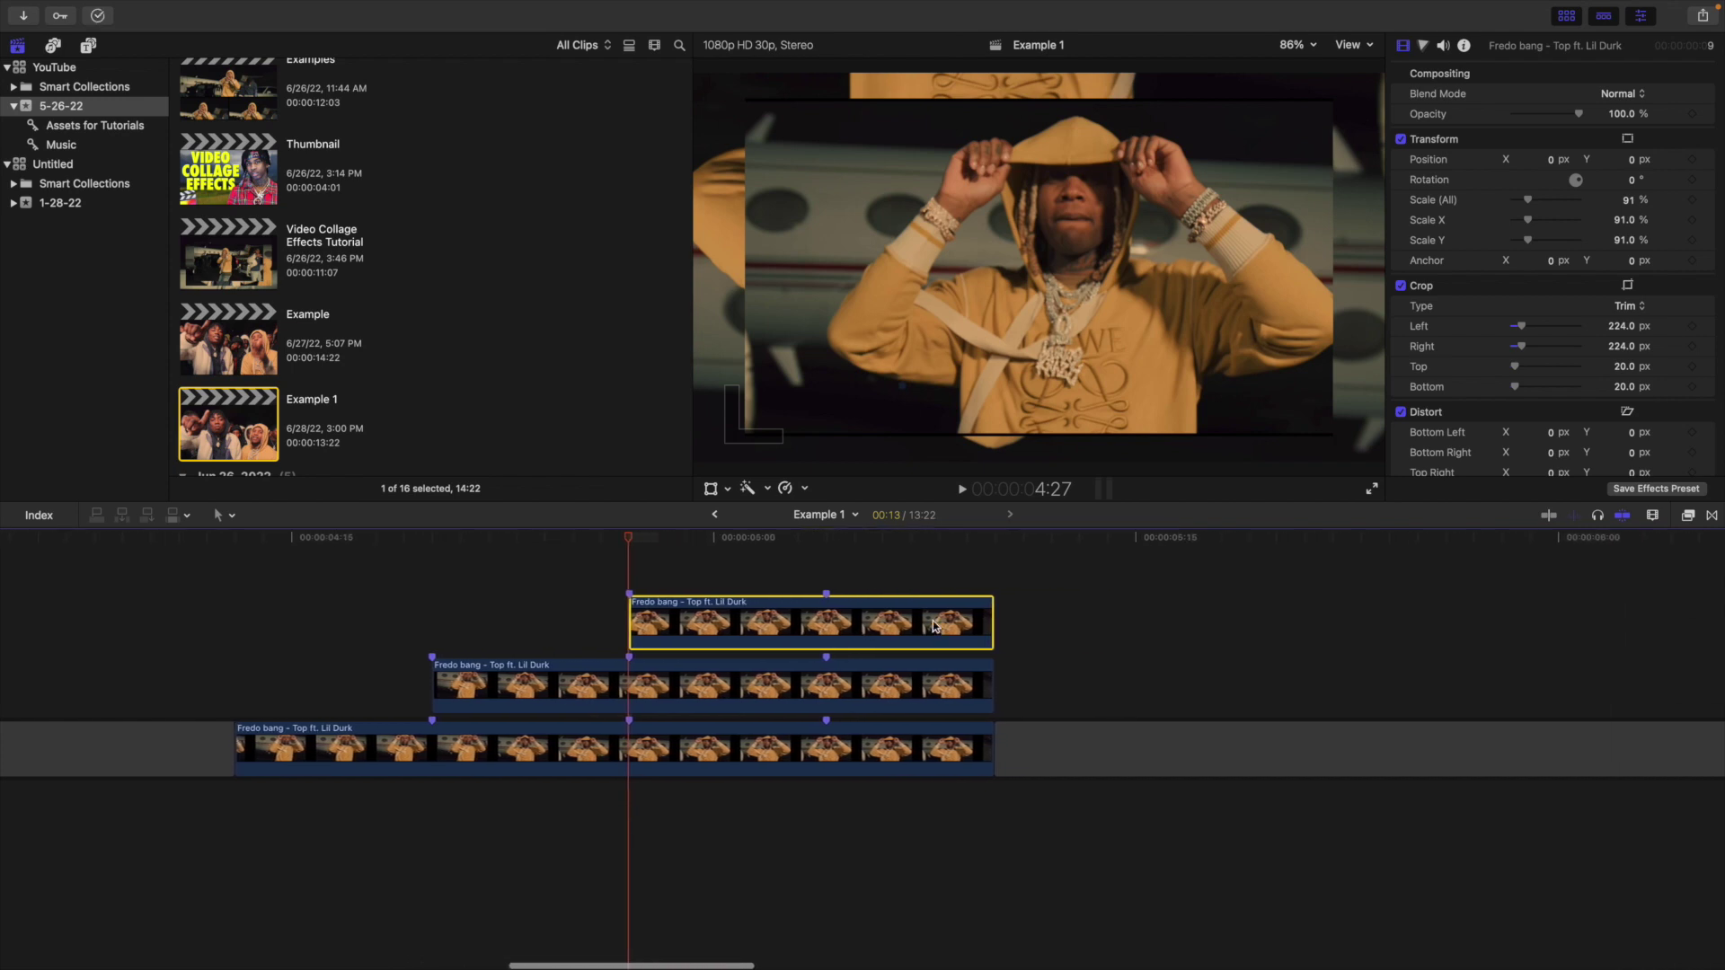
pyautogui.press('space')
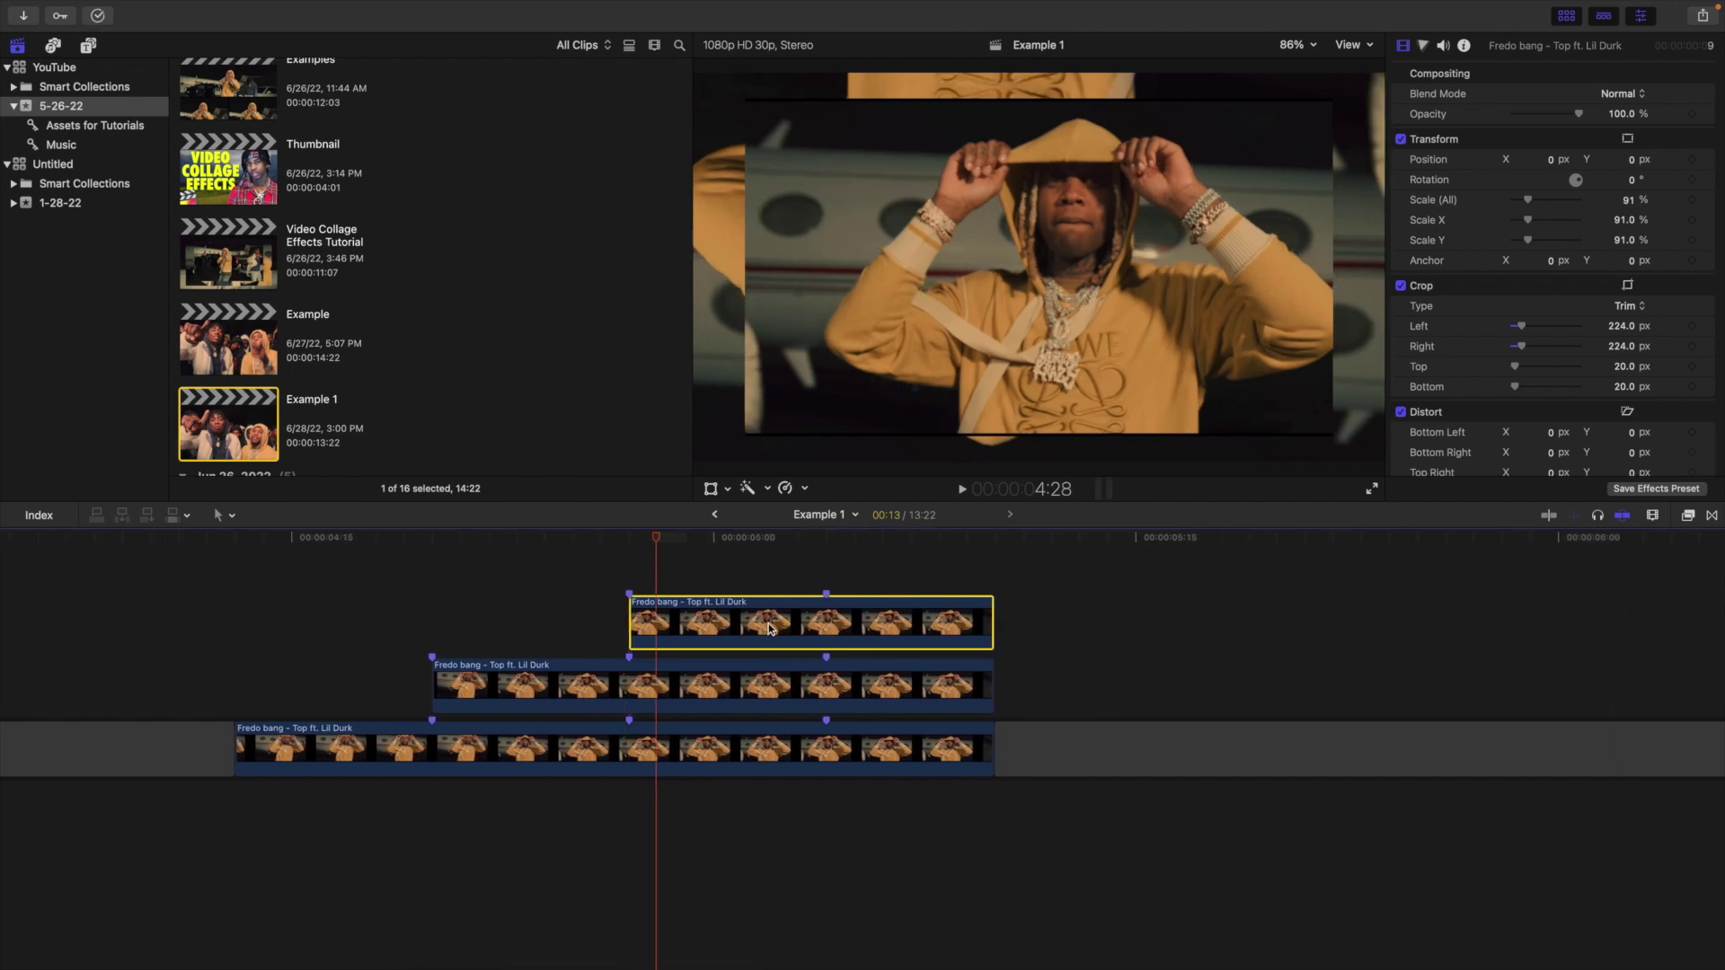
pyautogui.press('Right')
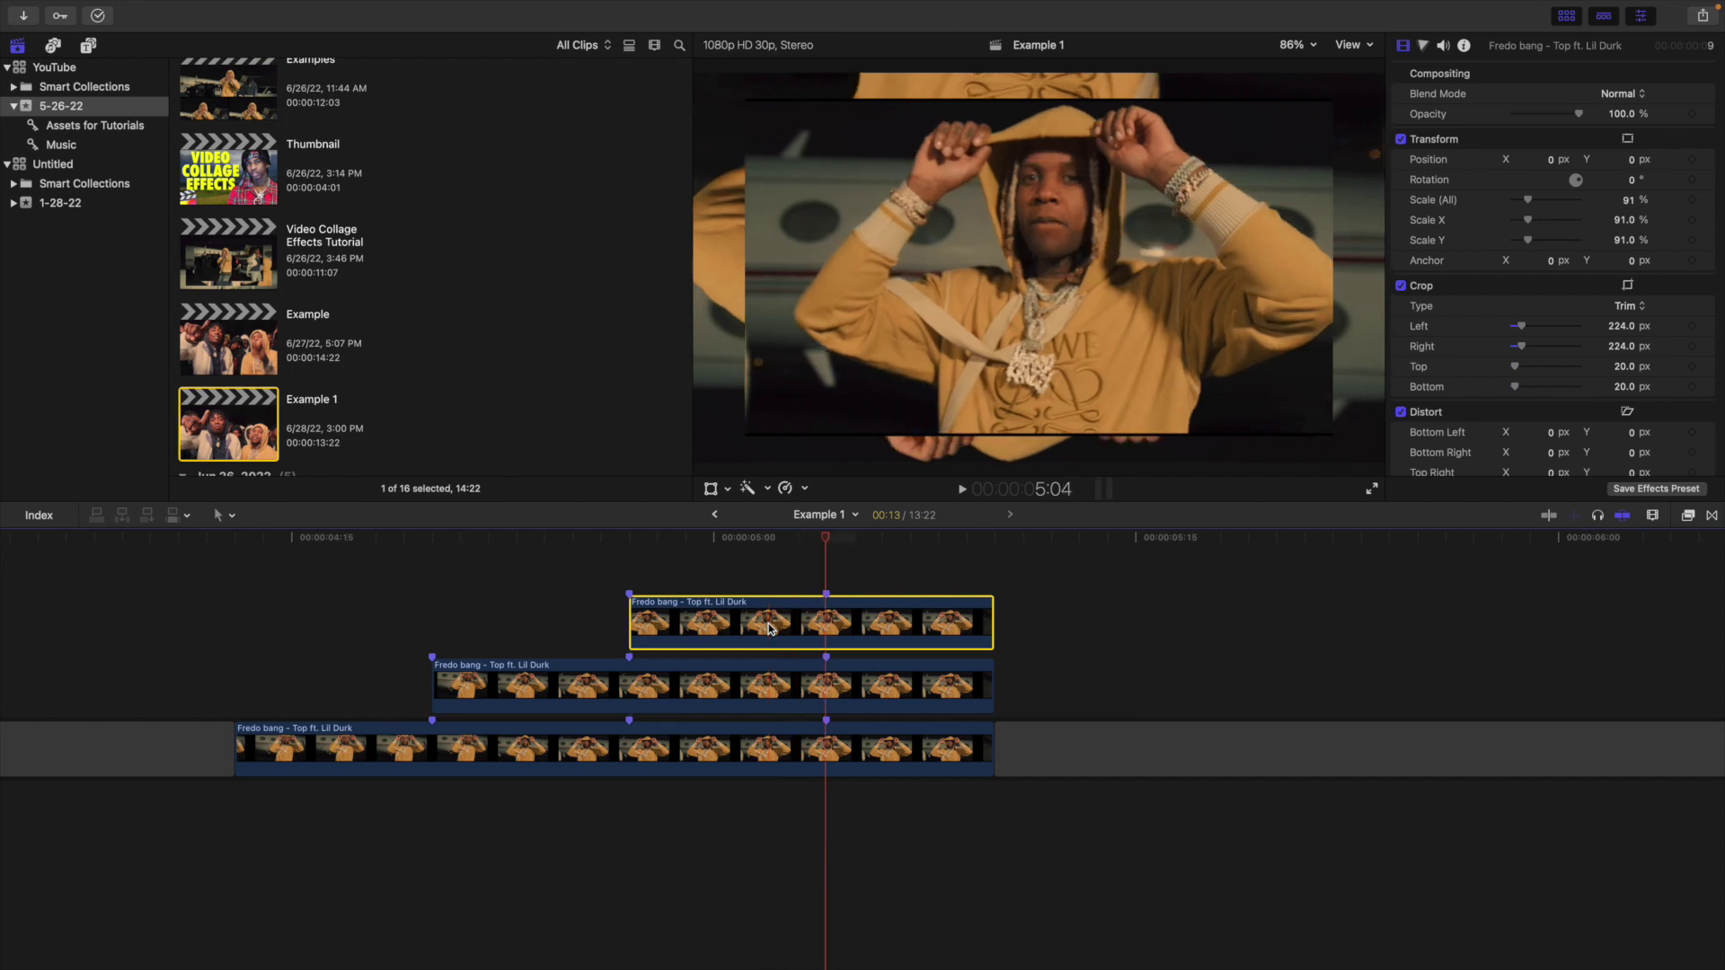
pyautogui.moveTo(853, 603)
pyautogui.mouseDown()
pyautogui.moveTo(858, 580)
pyautogui.moveTo(868, 606)
pyautogui.mouseUp()
pyautogui.hotkey('alt', '[')
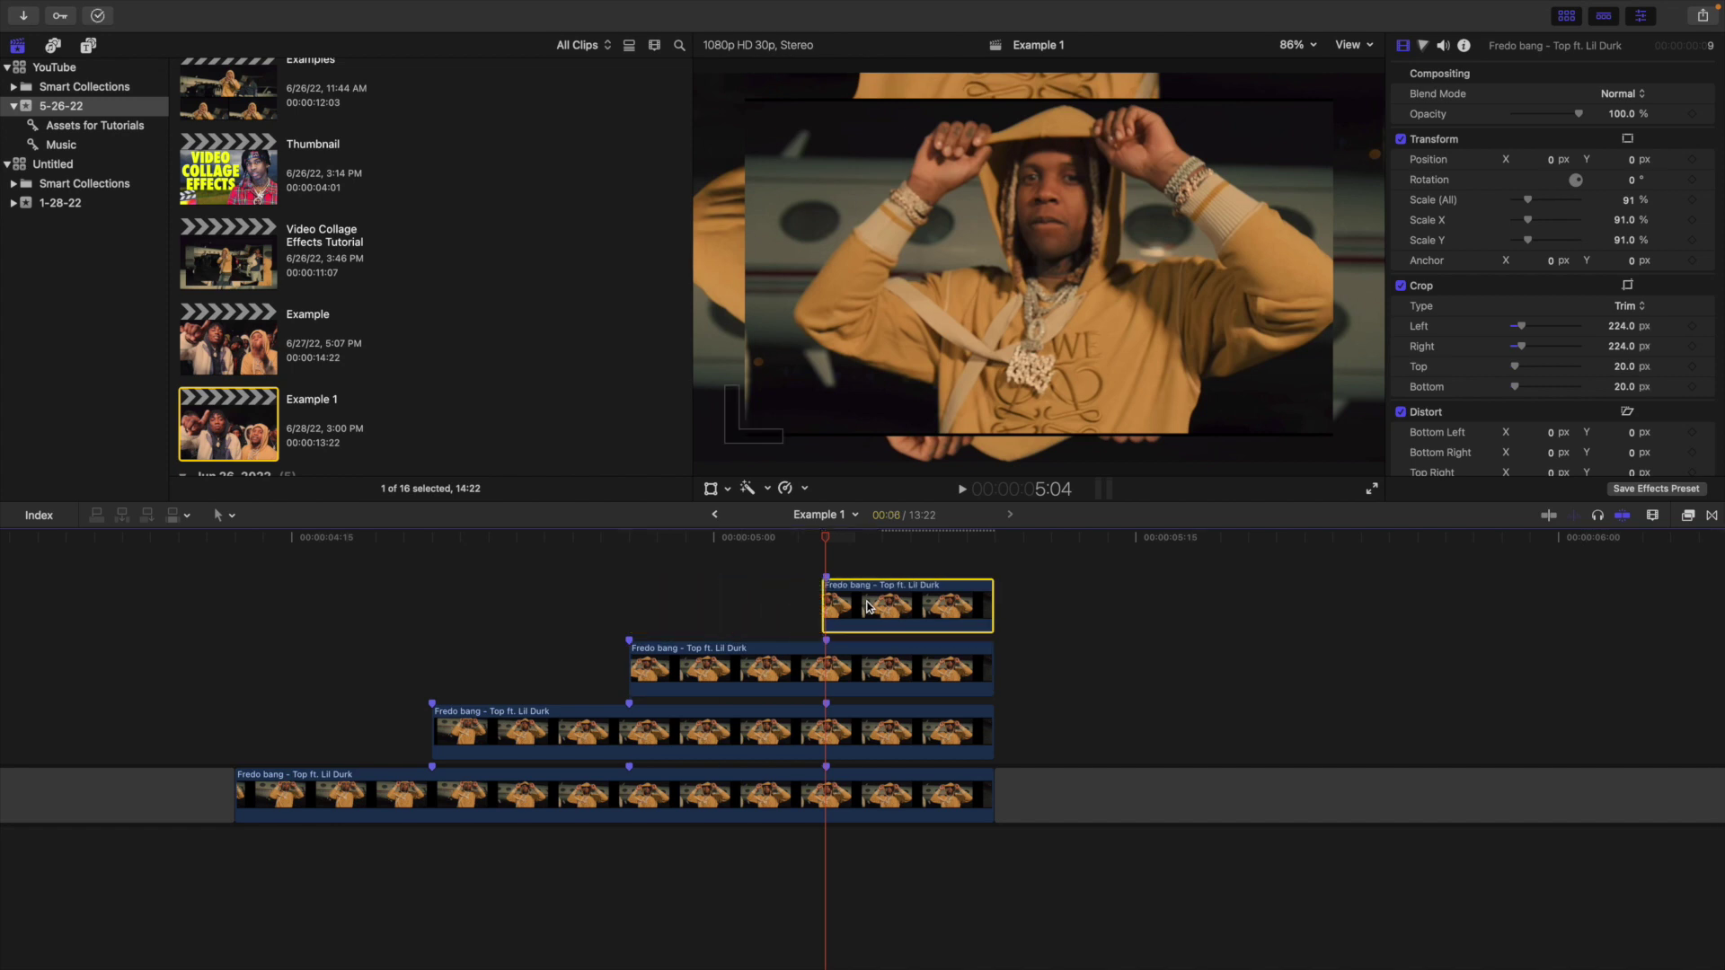
pyautogui.moveTo(1629, 205); pyautogui.dragTo(1627, 201)
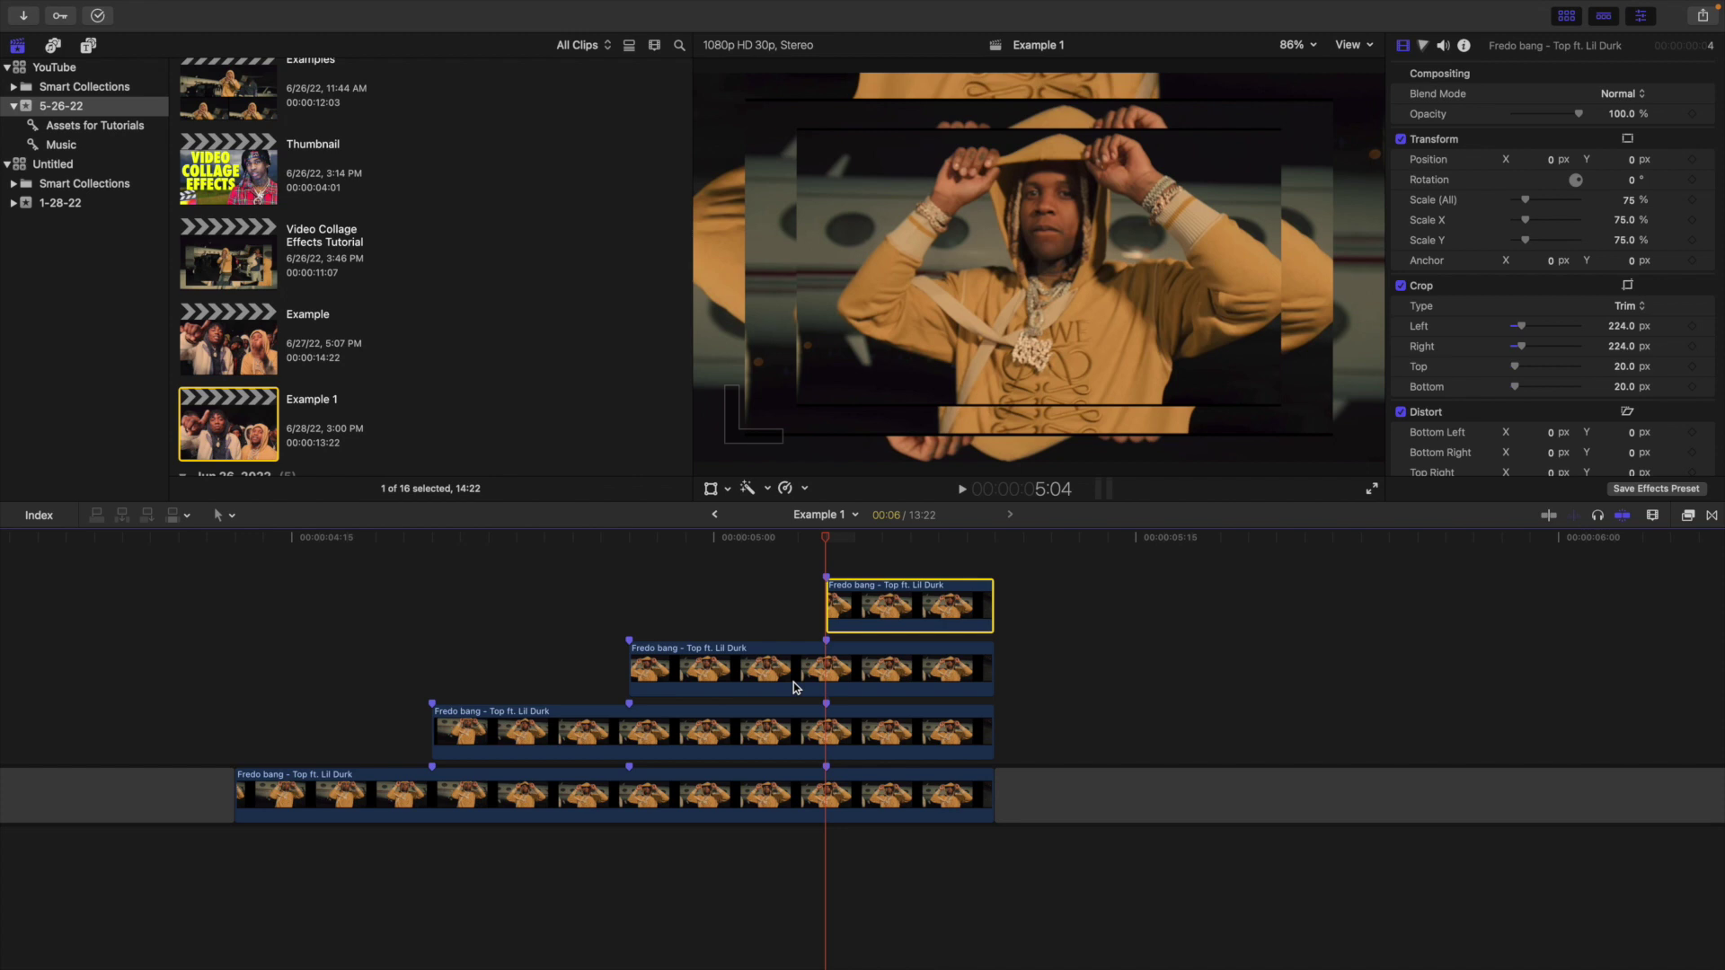
# Play back the four-layer stack from its start at 4:13.
pyautogui.click(235, 662)
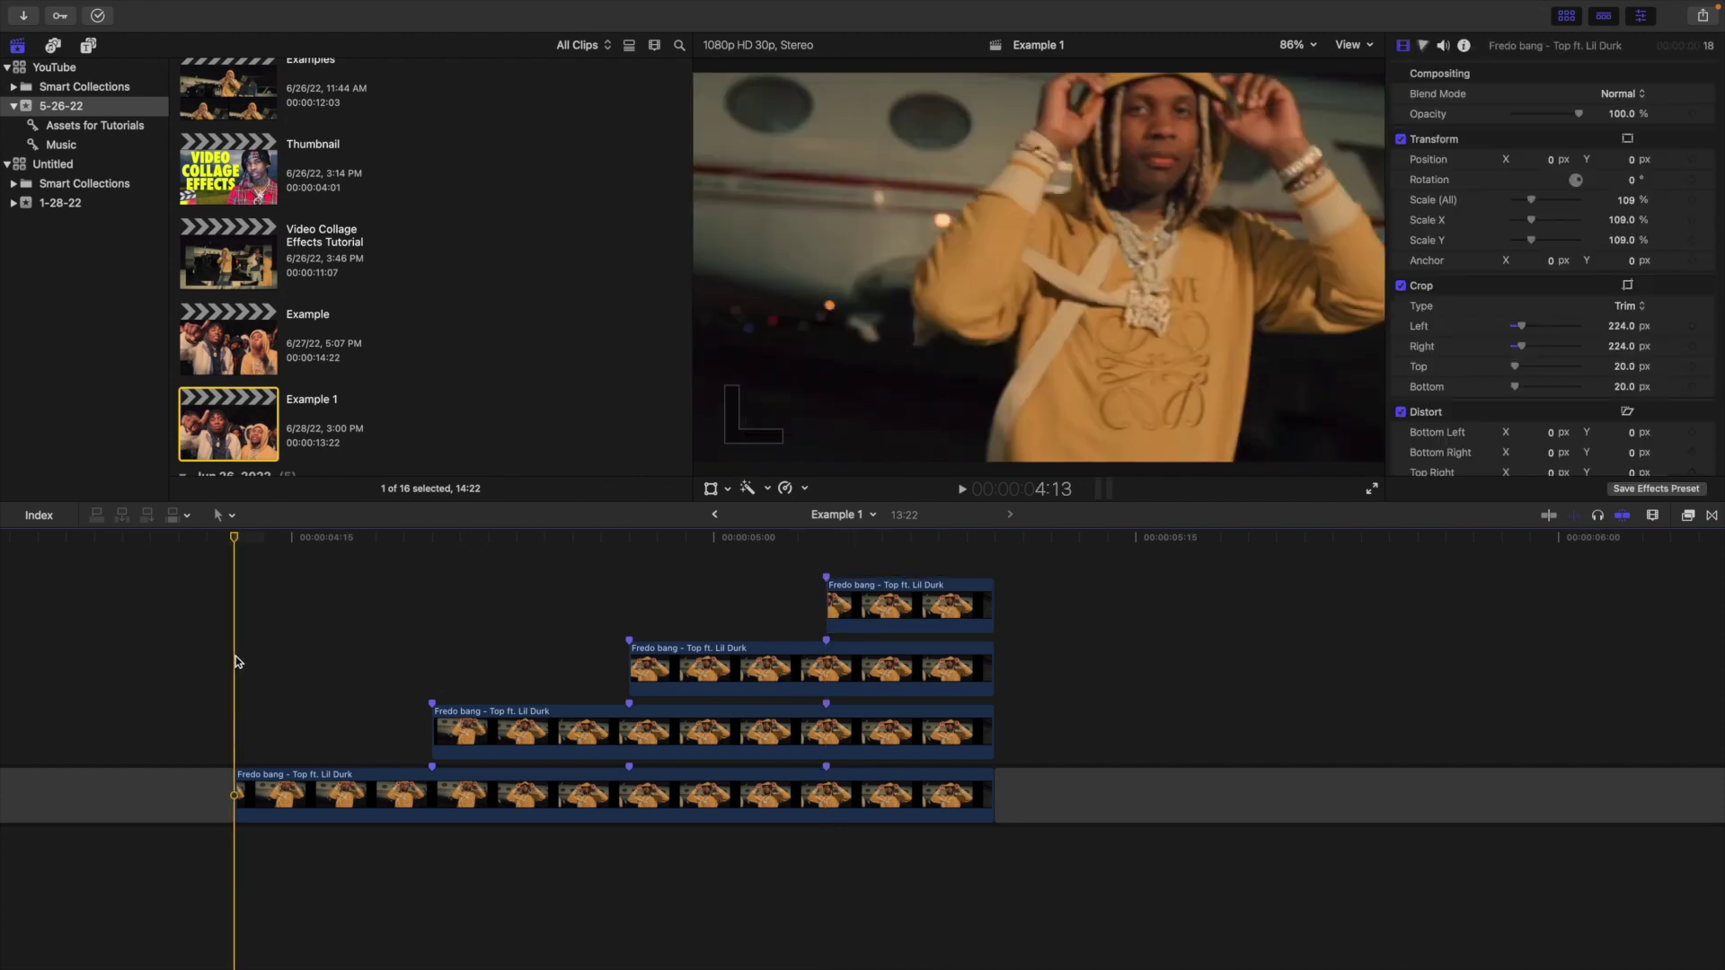
pyautogui.press('space')
pyautogui.click(236, 656)
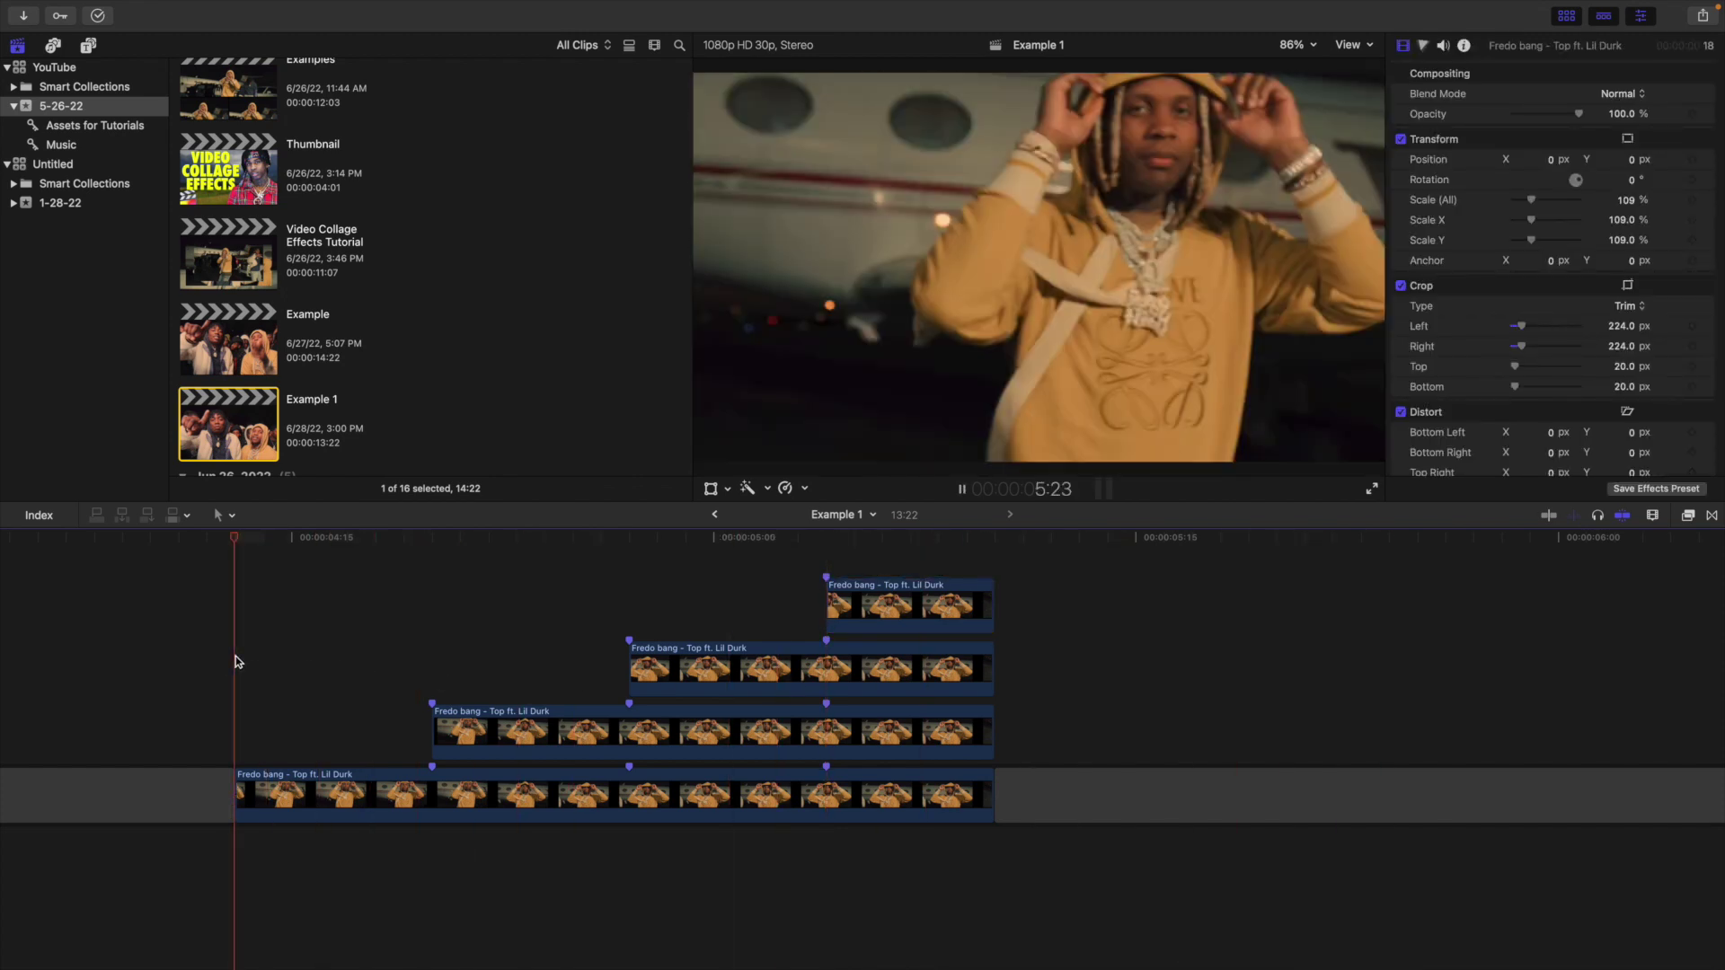
pyautogui.press('space')
# Advance frame by frame through the four-layer stack to examine where each layer comes in at the markers.
pyautogui.click(246, 649)
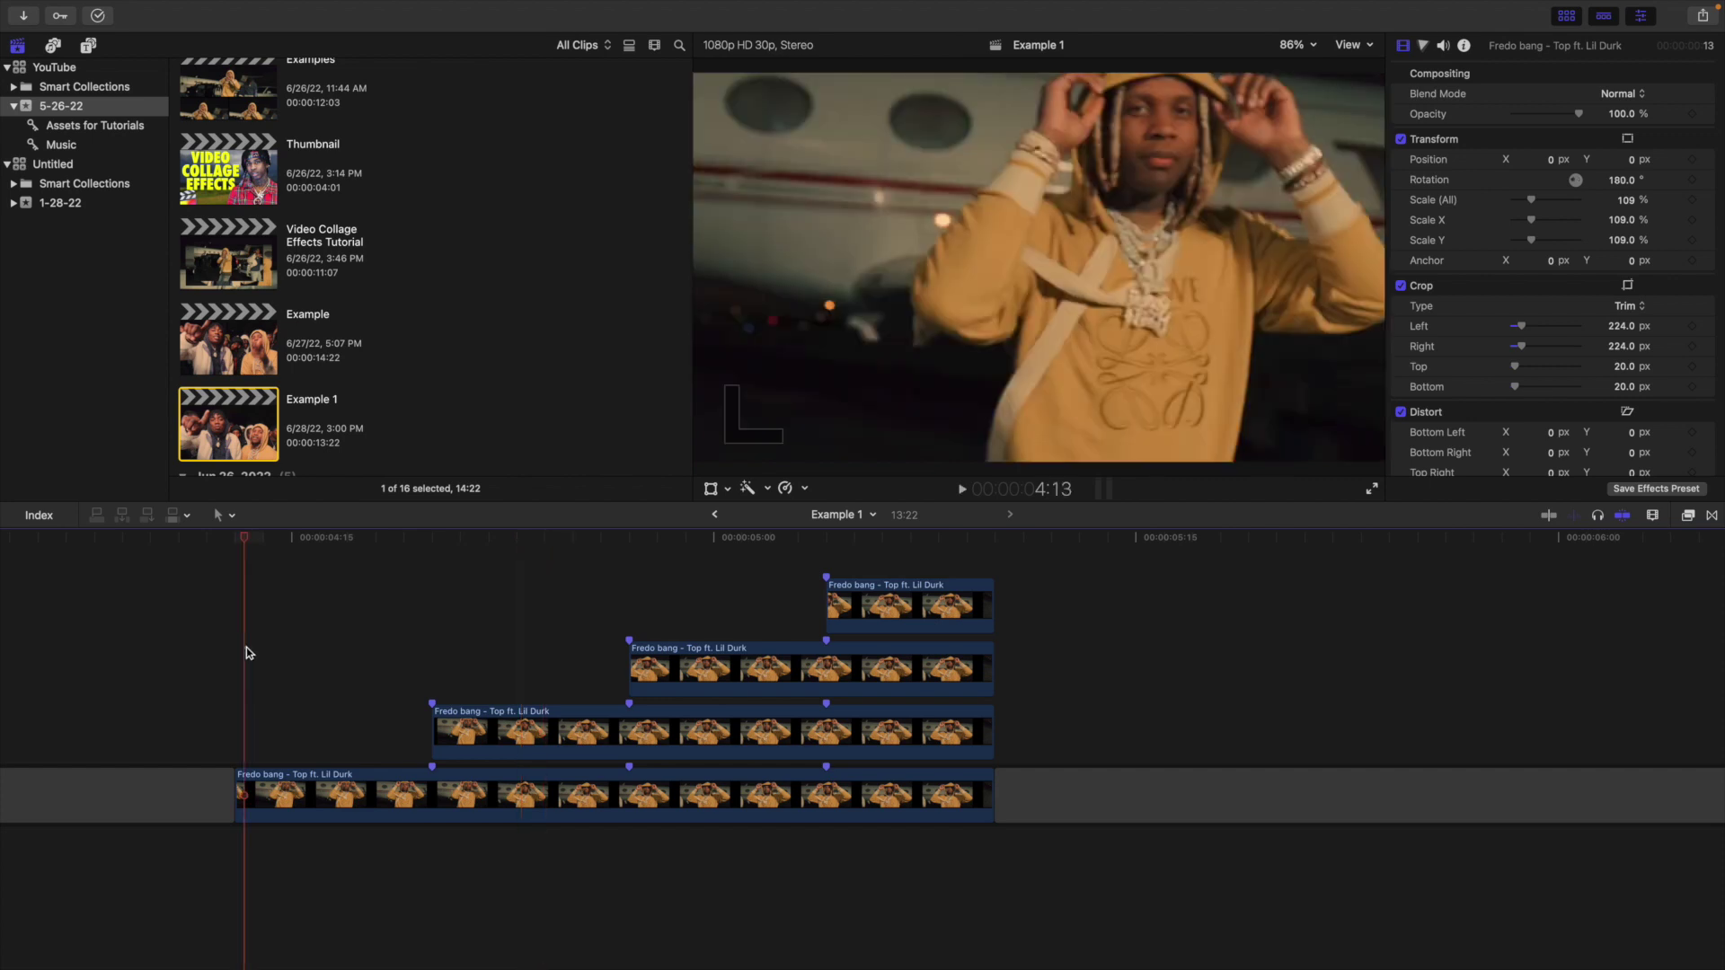
pyautogui.press('Right')
pyautogui.press('Right')
pyautogui.press('Right')
pyautogui.press('Right')
pyautogui.press('Right')
pyautogui.press('Right')
pyautogui.press('Right')
pyautogui.press('Right')
pyautogui.press('Right')
pyautogui.press('Right')
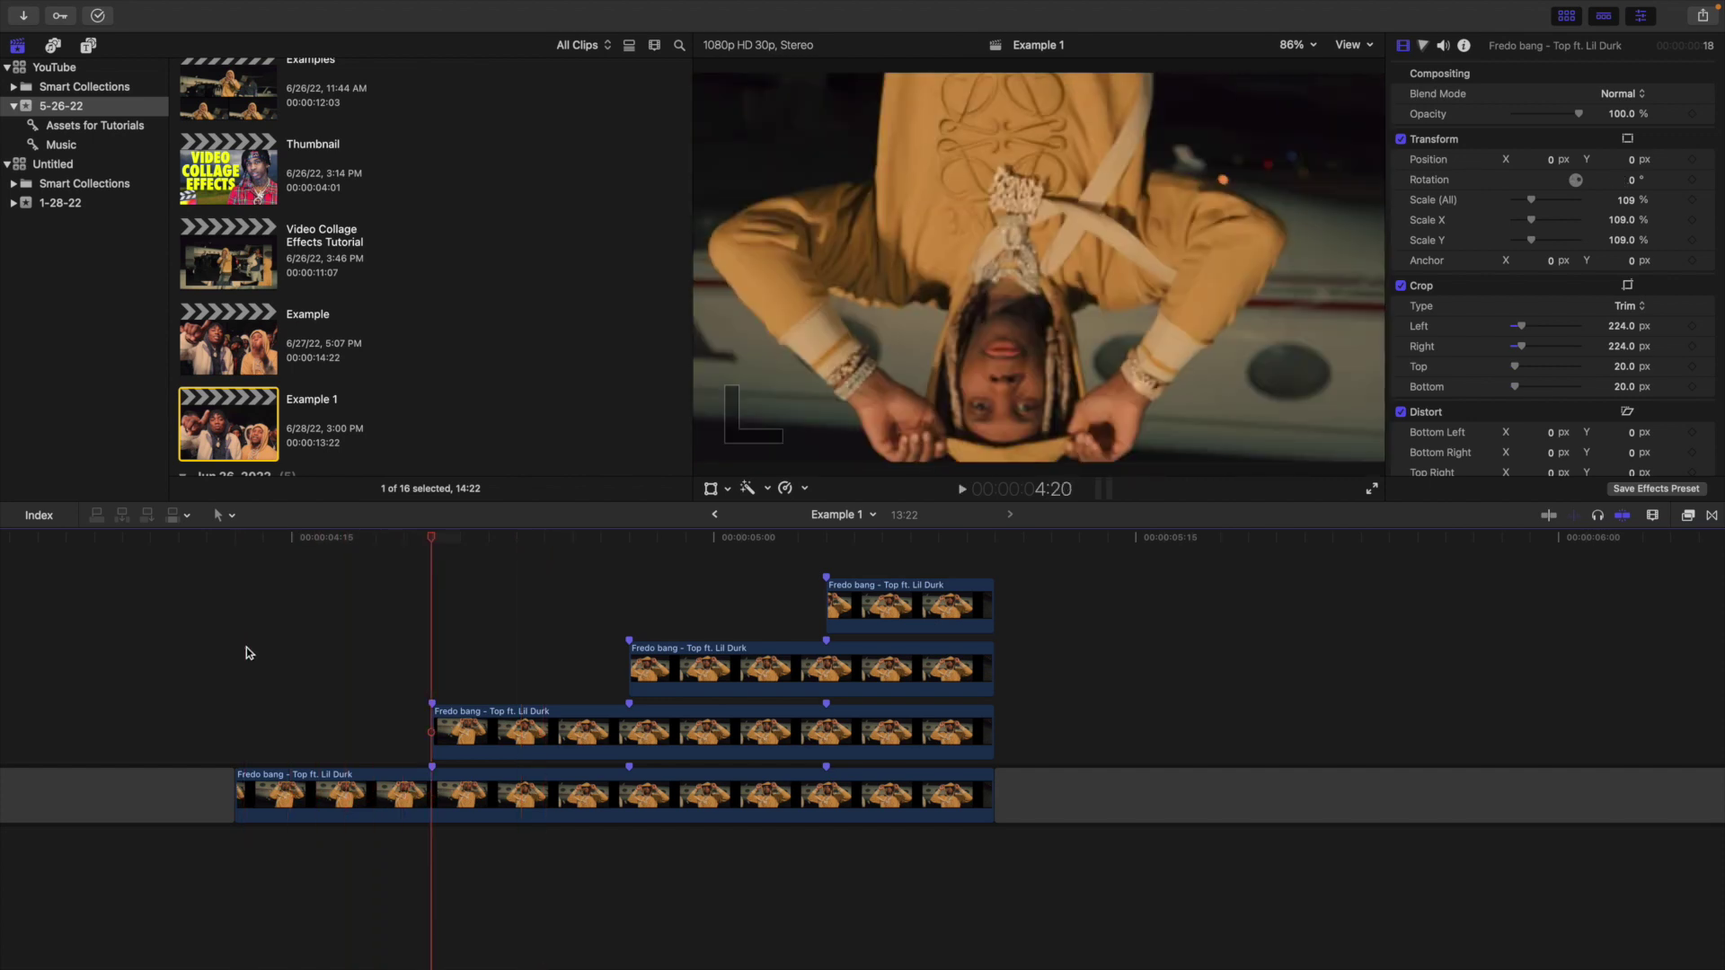
pyautogui.press('Right')
pyautogui.press('Right')
pyautogui.press('Right')
pyautogui.press('Right')
pyautogui.press('Right')
pyautogui.press('Right')
pyautogui.press('Right')
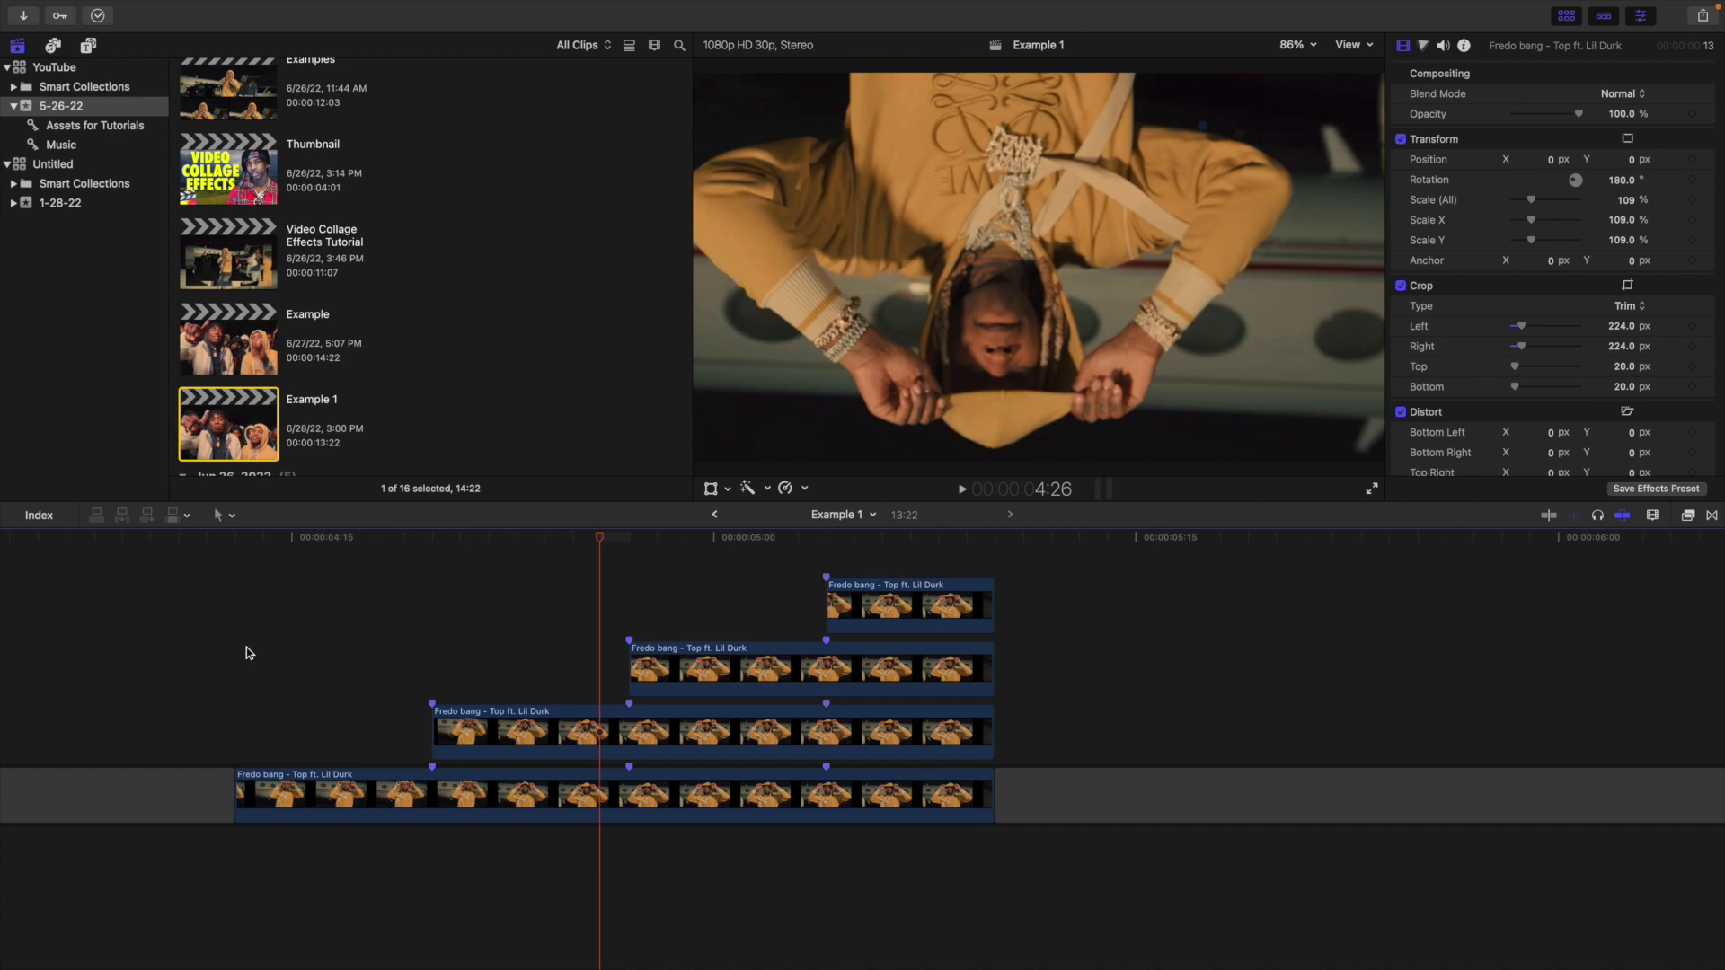
pyautogui.press('Right')
pyautogui.press('Right')
pyautogui.press('Right')
pyautogui.press('Right')
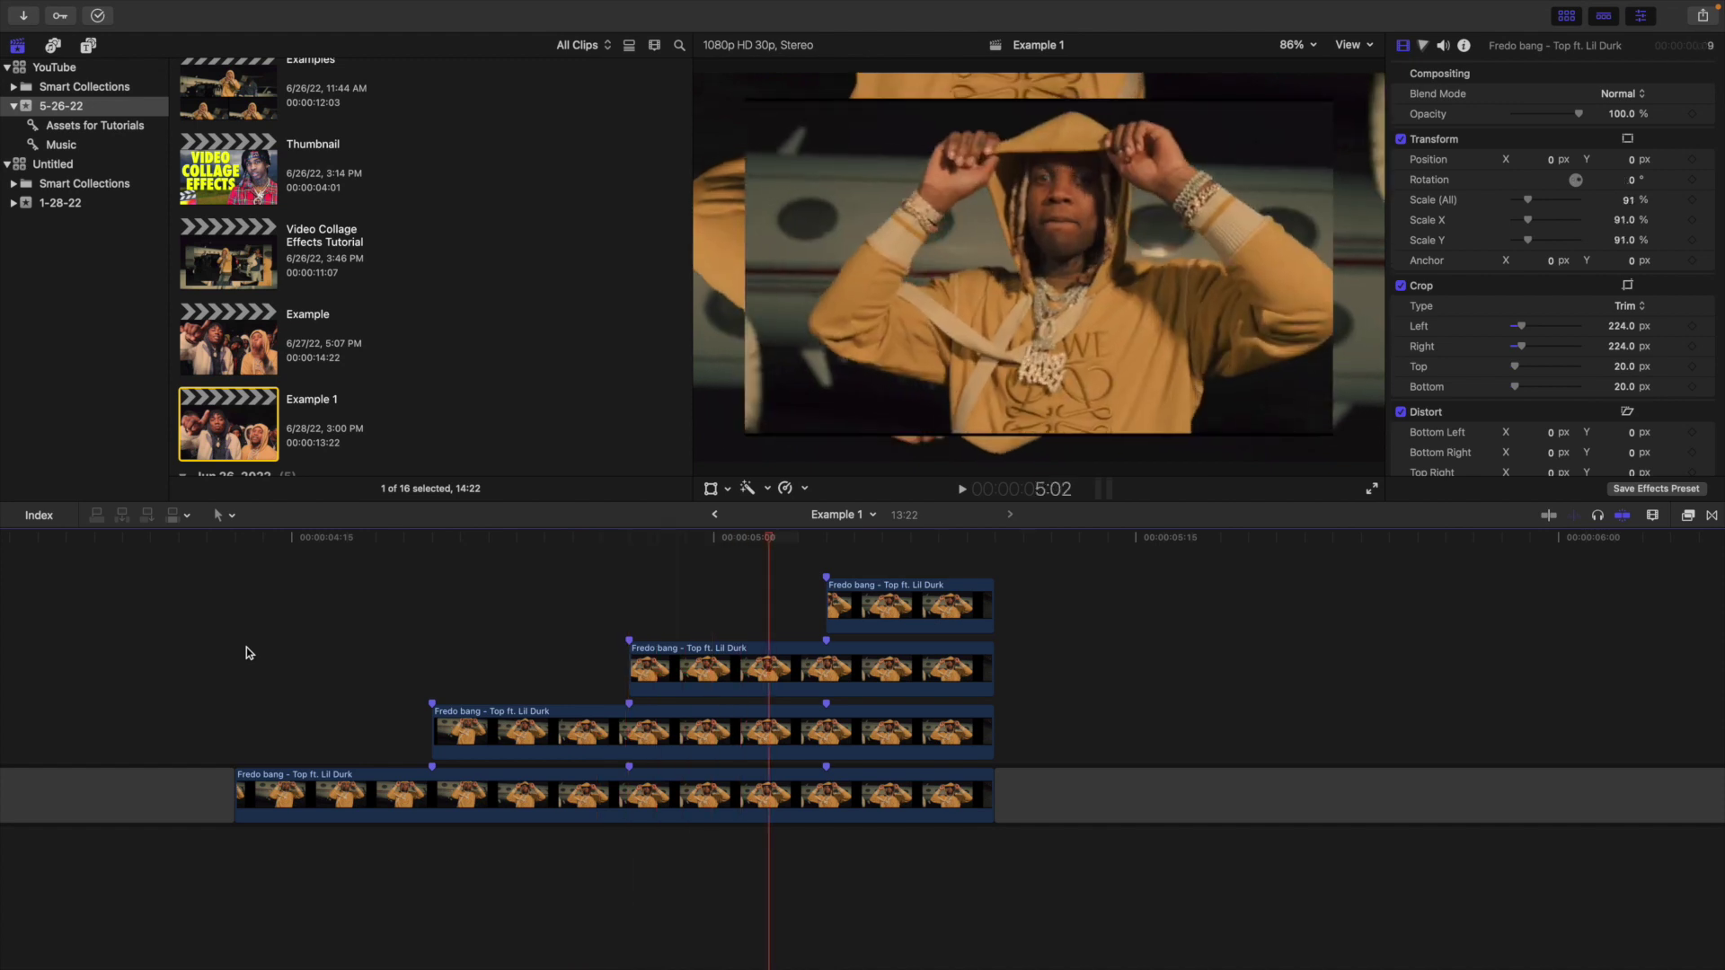
pyautogui.press('space')
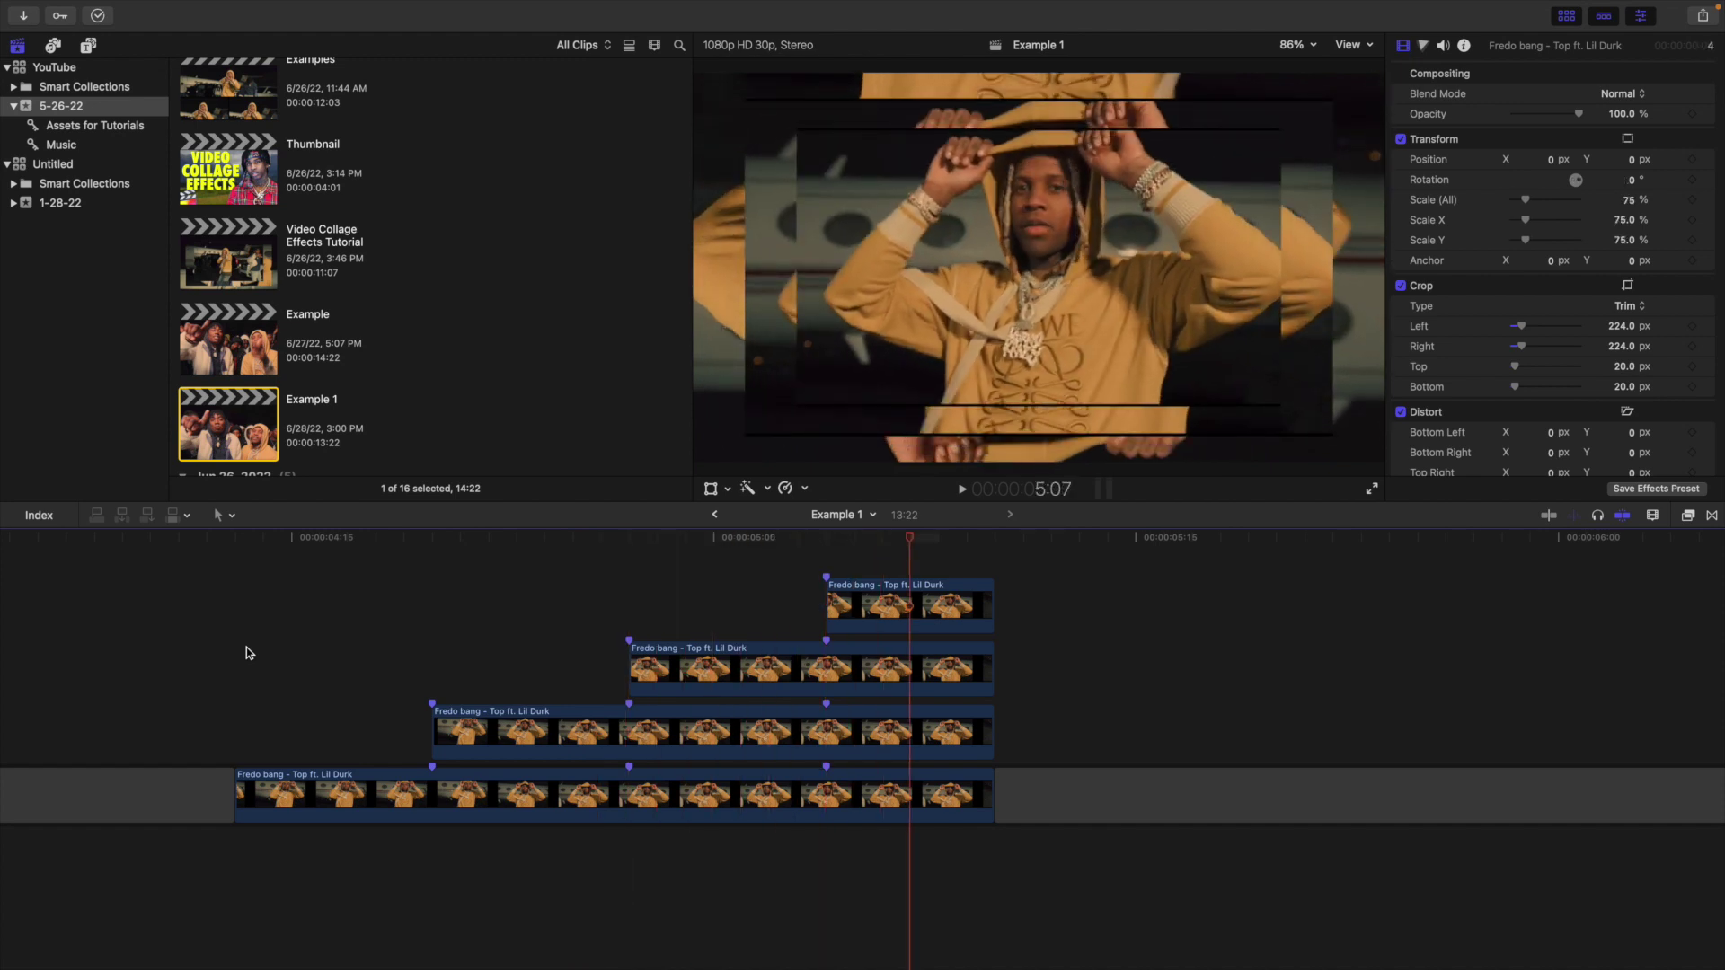
# Replay the staggered four-layer effect at normal speed.
pyautogui.click(246, 647)
pyautogui.press('space')
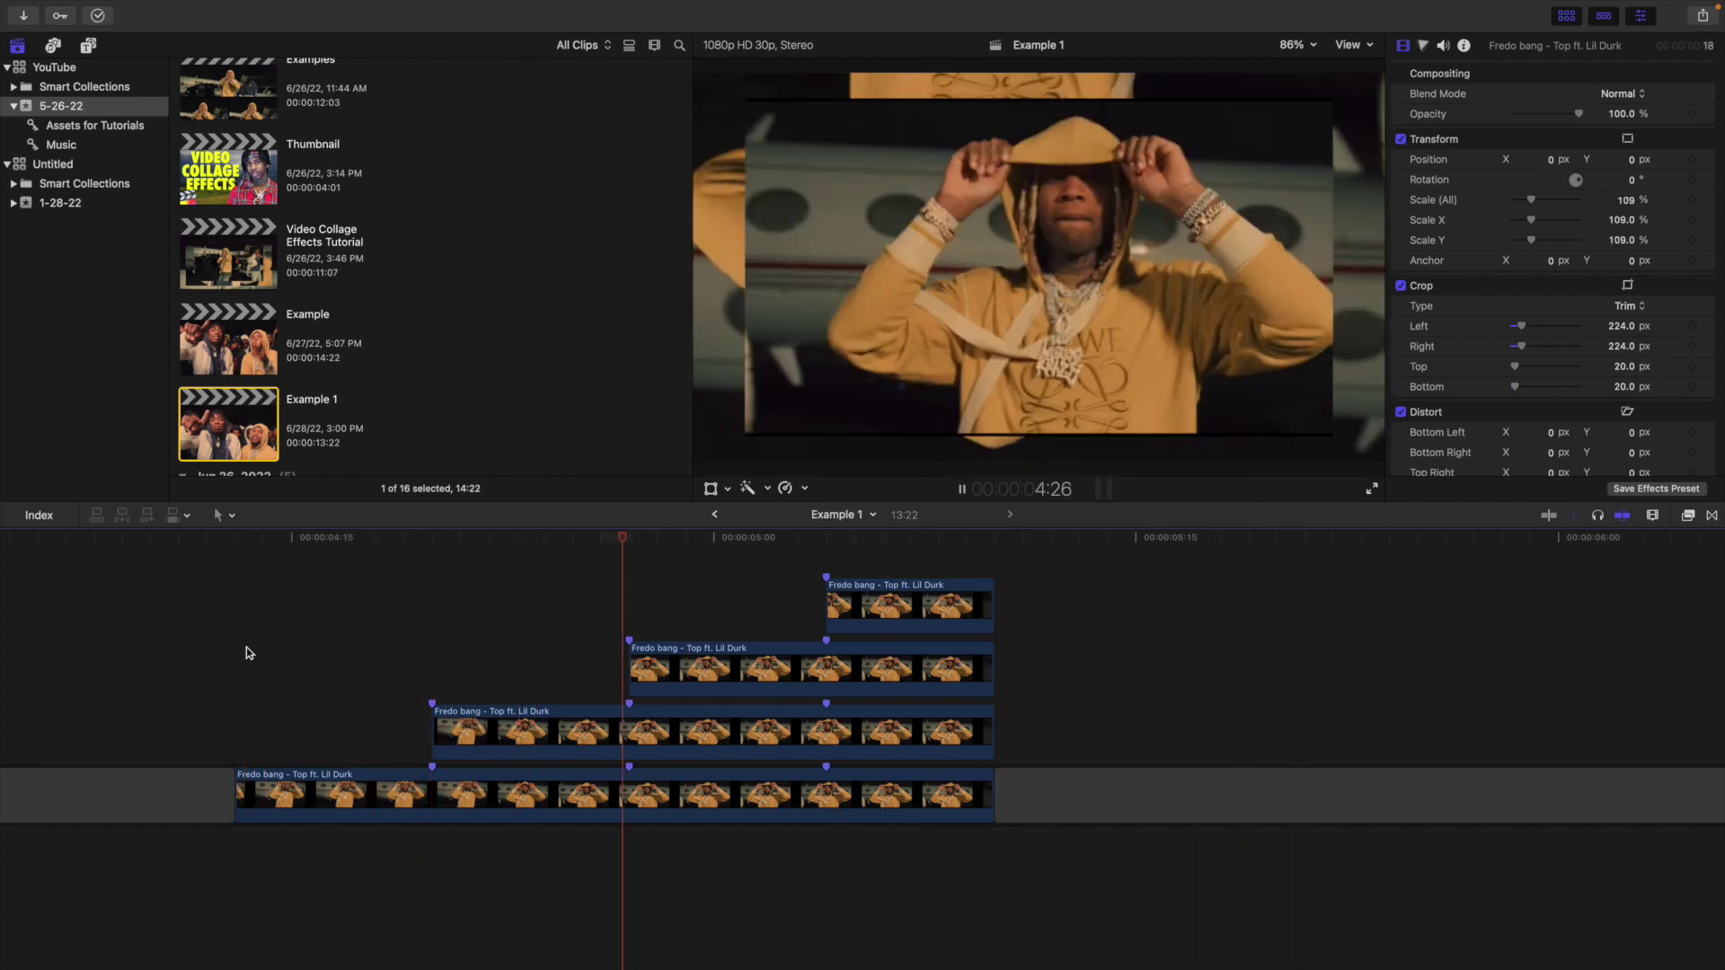
pyautogui.press('space')
# Duplicate the B&W clip at 6:10 onto the layer directly above it.
pyautogui.hscroll(10, 503, 664)
pyautogui.click(762, 676)
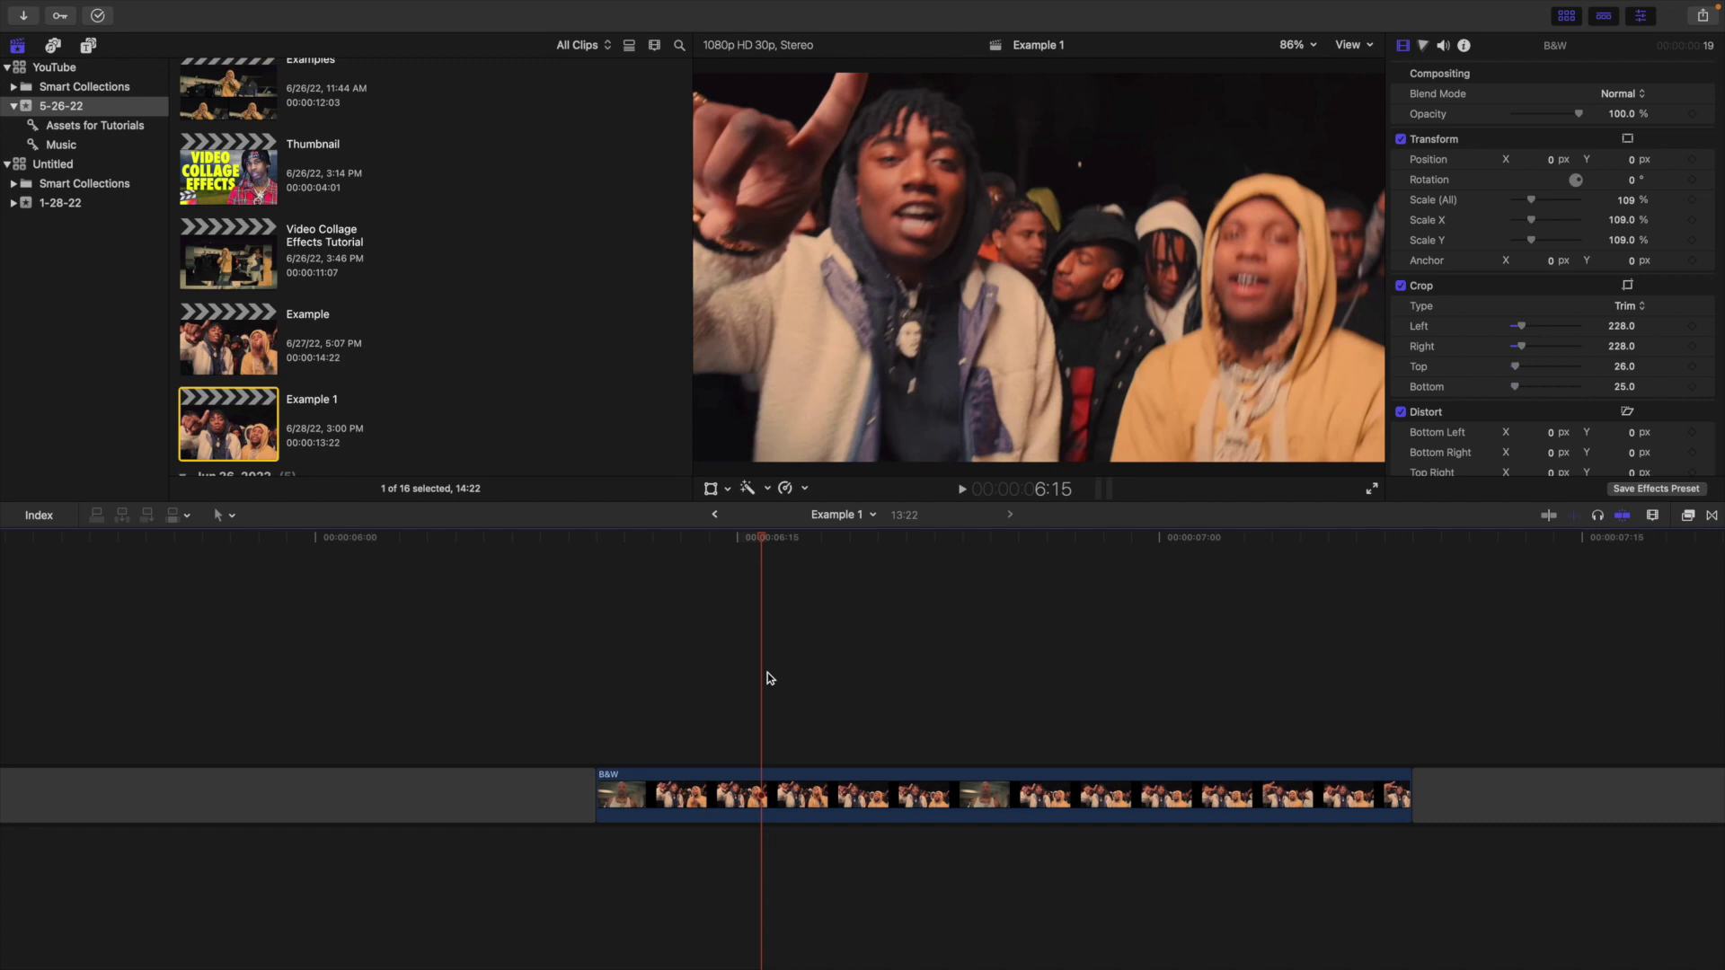
pyautogui.click(820, 790)
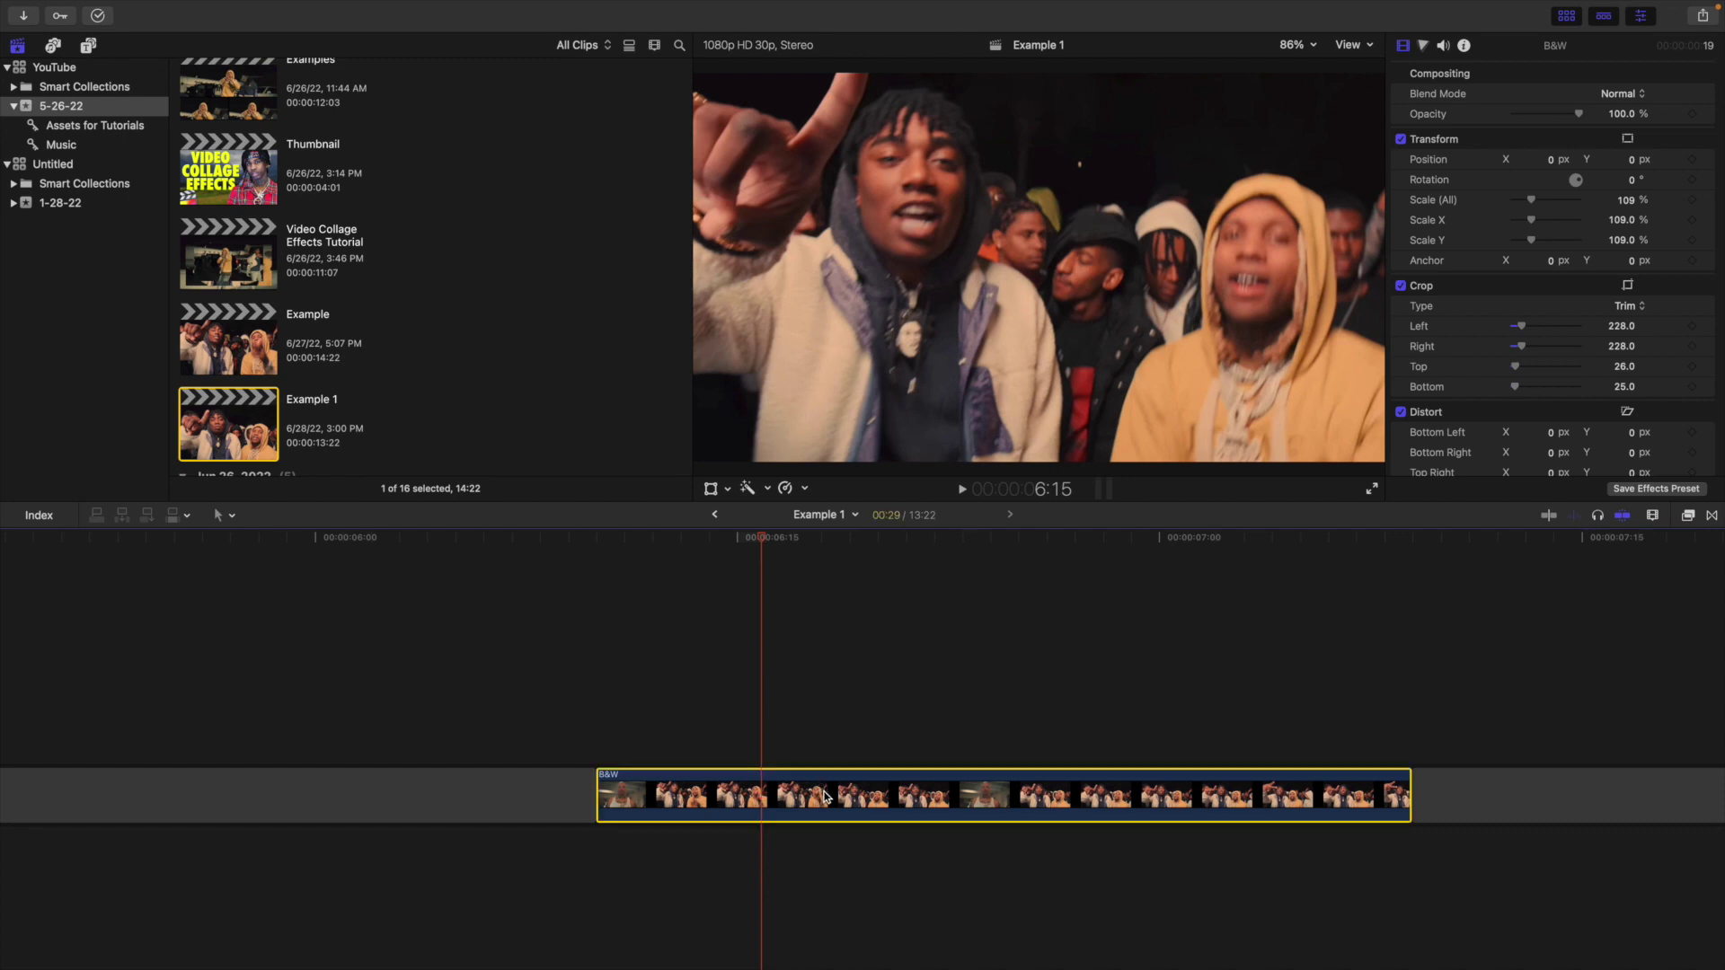
pyautogui.moveTo(820, 777); pyautogui.dragTo(820, 728)
pyautogui.press('super+z')
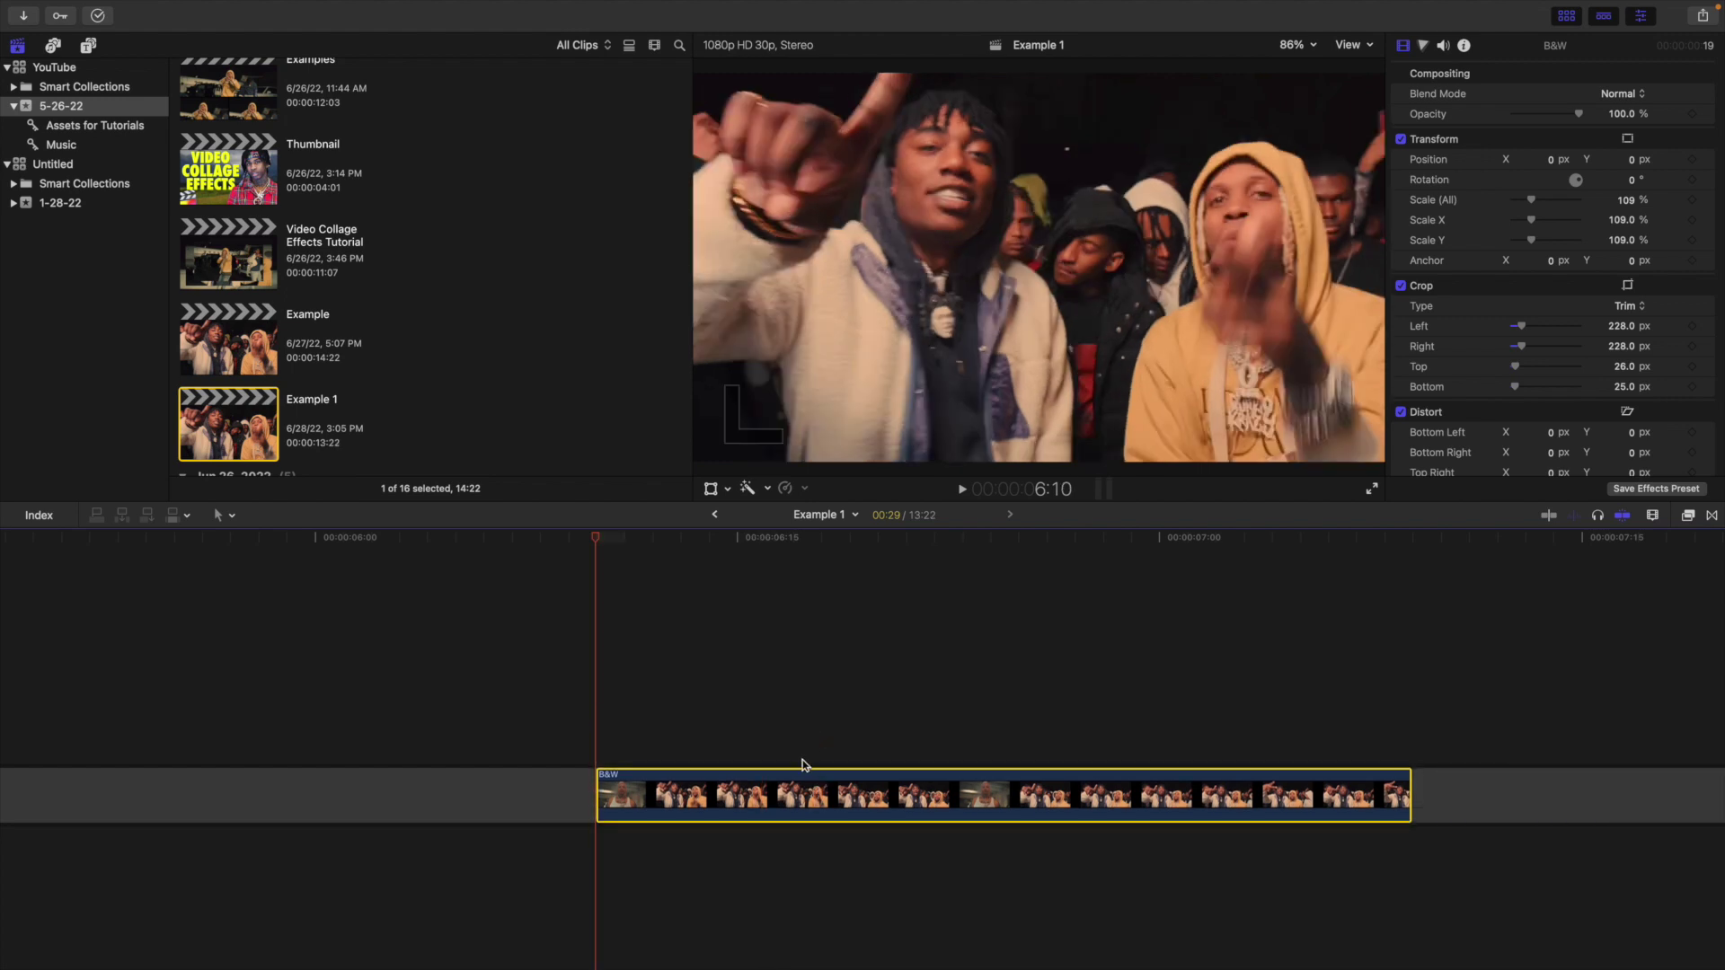
pyautogui.moveTo(805, 774); pyautogui.dragTo(807, 738)
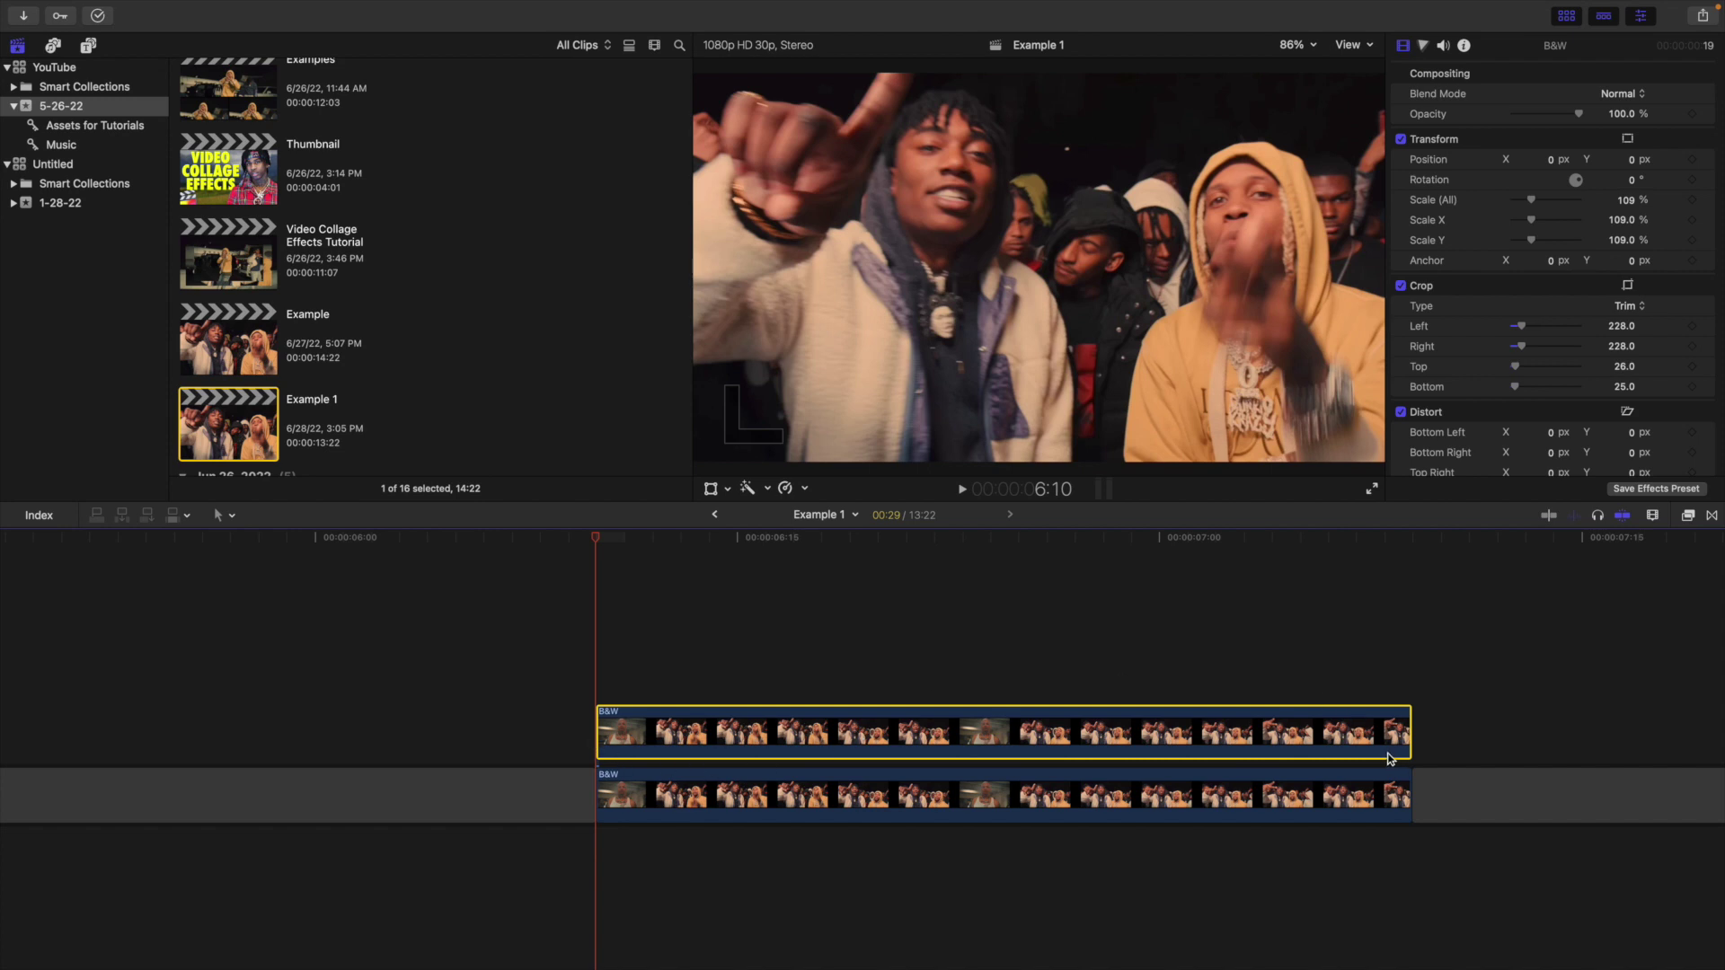
# Set the overall scale of the upper B&W clip to 80%.
pyautogui.click(894, 670)
pyautogui.click(1626, 199)
pyautogui.write('81')
pyautogui.press('Return')
pyautogui.press('Down')
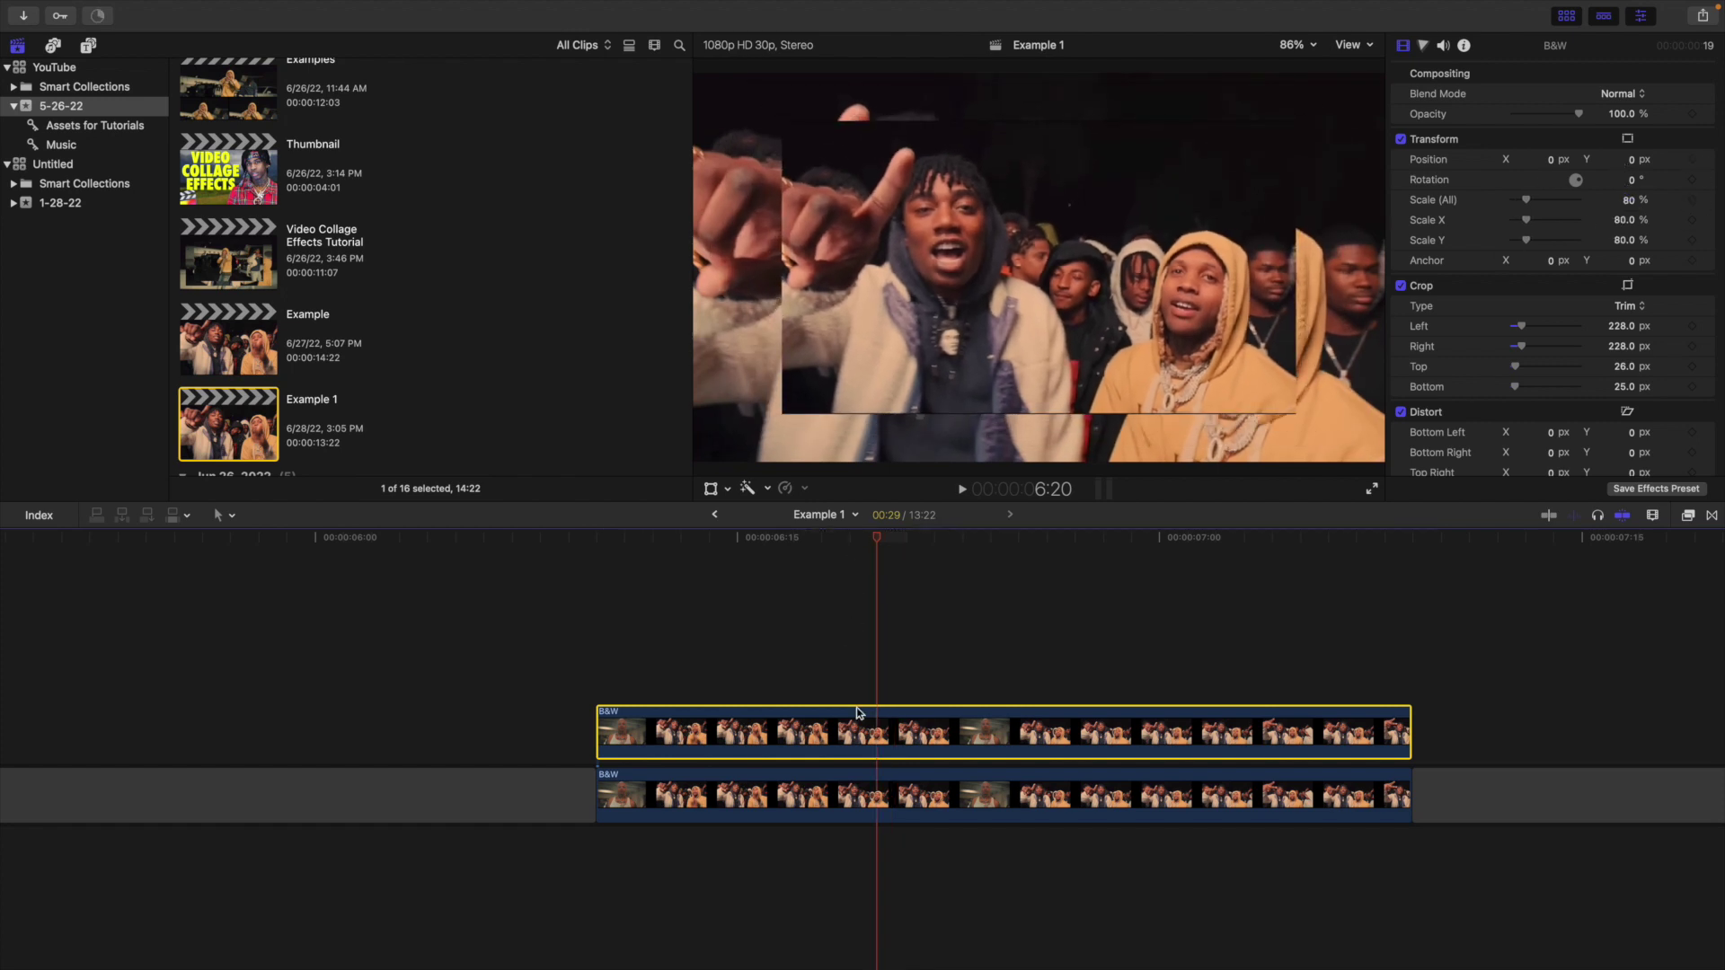
# Add a Color Board correction to the lower B&W clip and lower its global saturation to -100%.
pyautogui.click(869, 798)
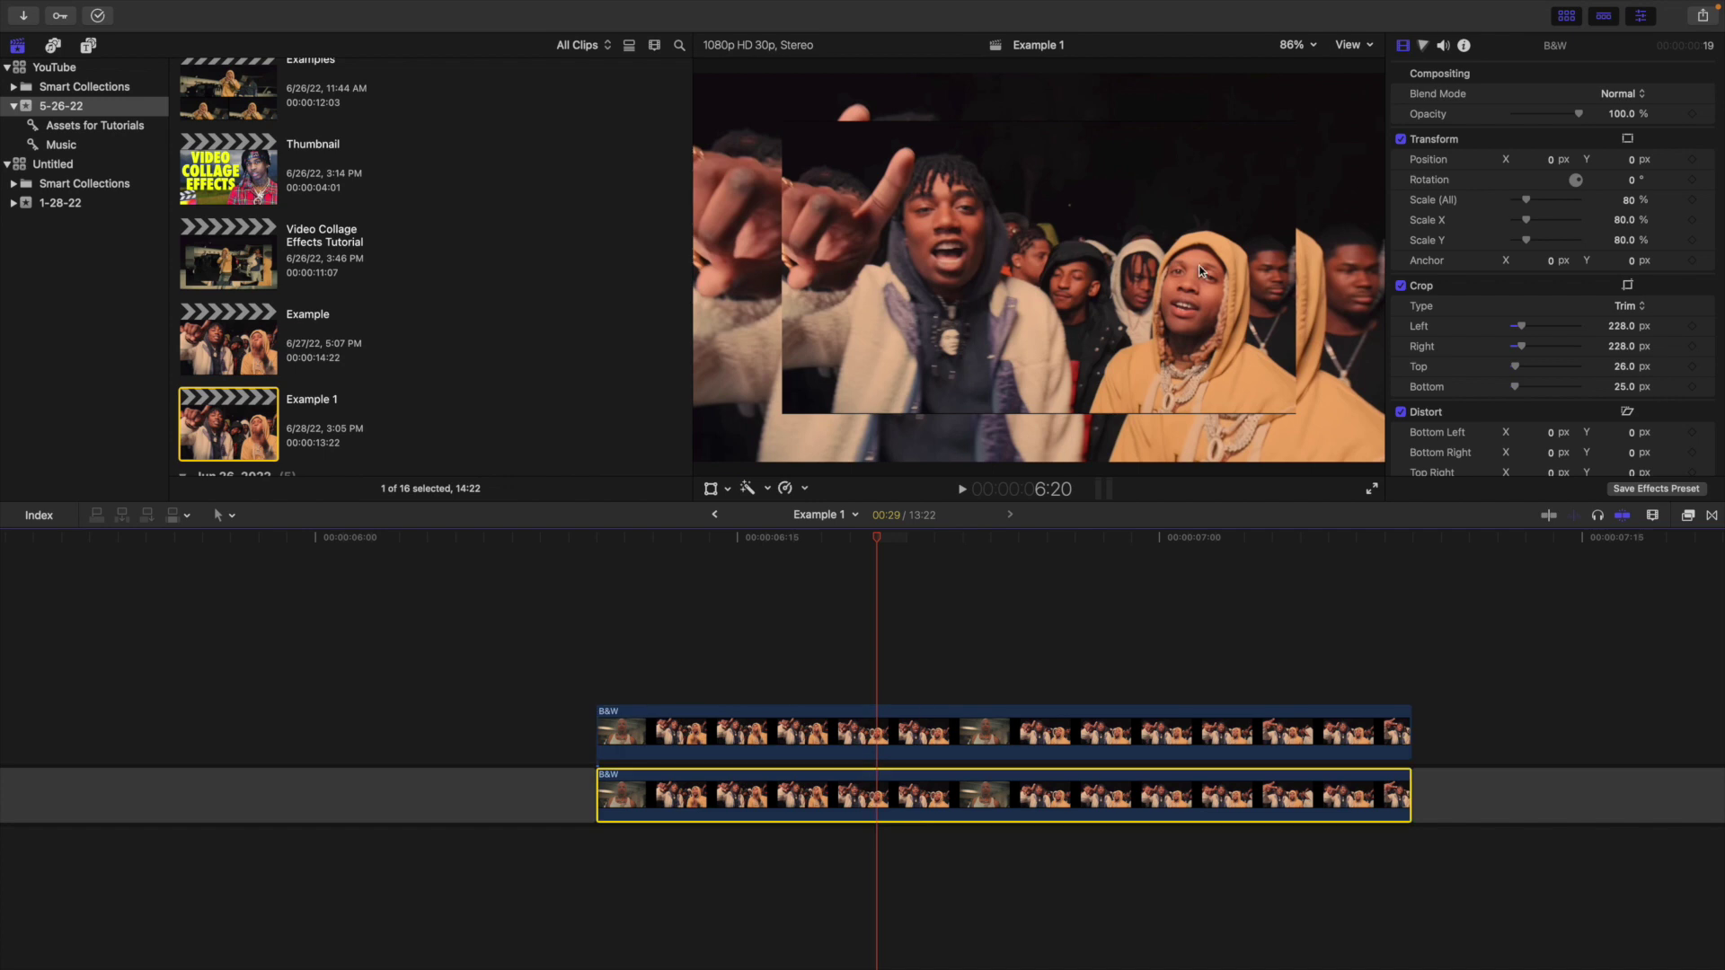
pyautogui.click(1423, 47)
pyautogui.click(1441, 72)
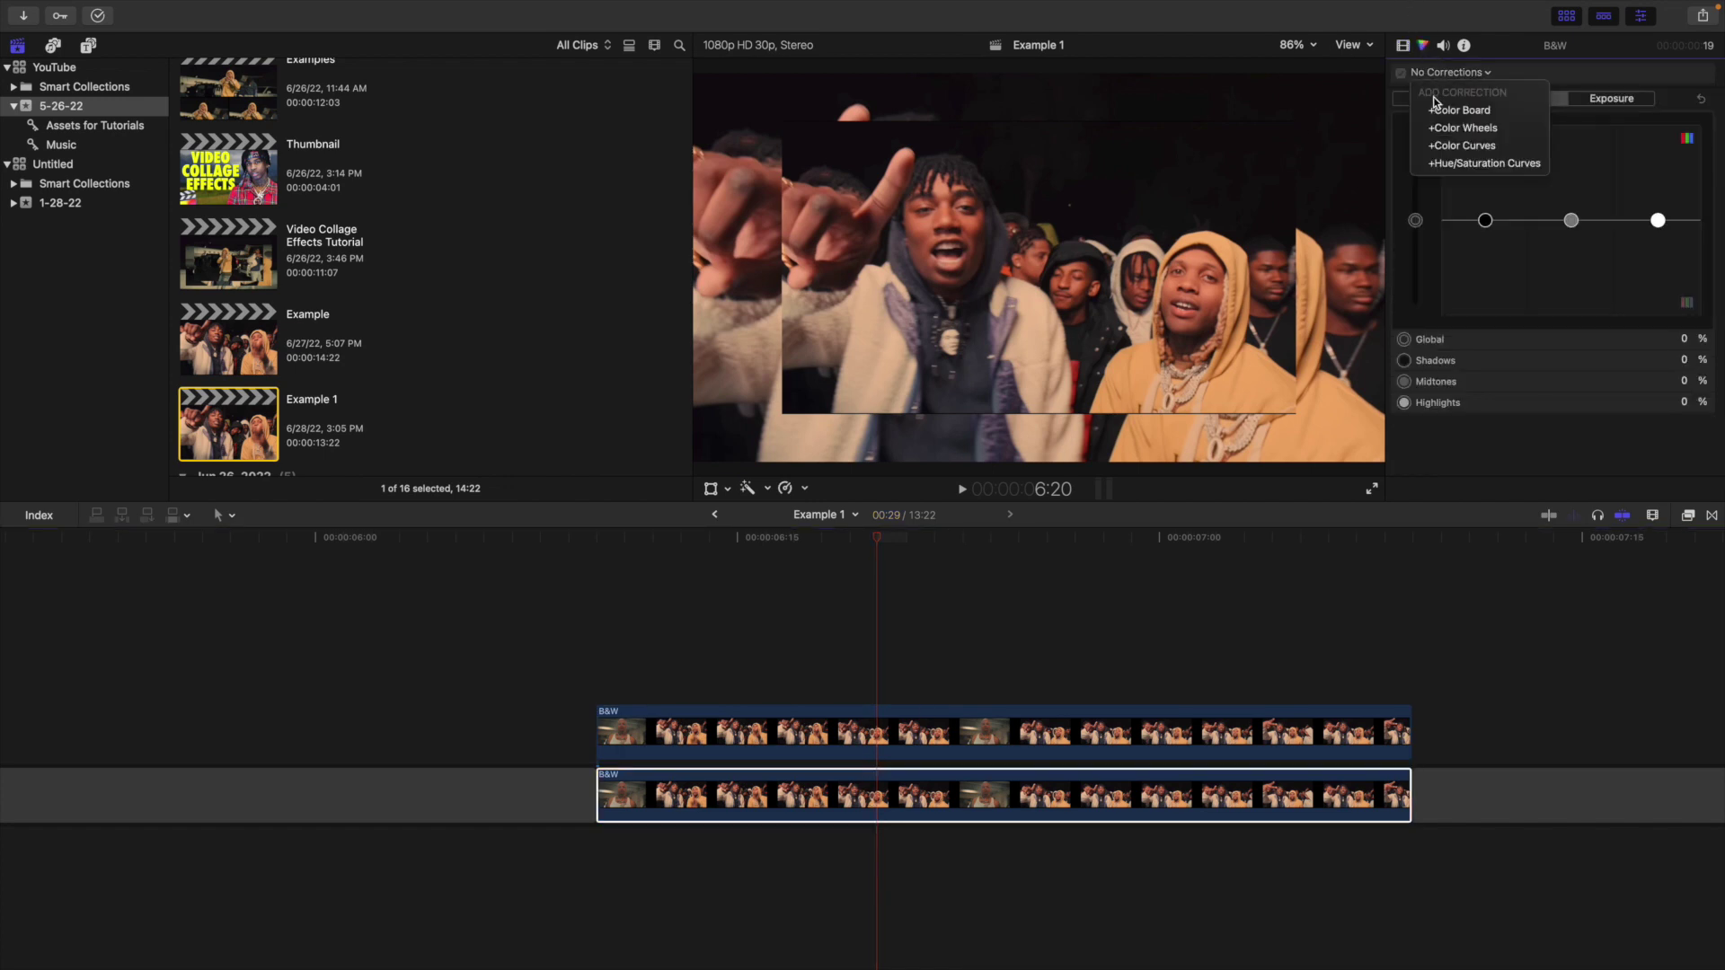
pyautogui.click(1466, 110)
pyautogui.moveTo(1415, 220); pyautogui.dragTo(1416, 388)
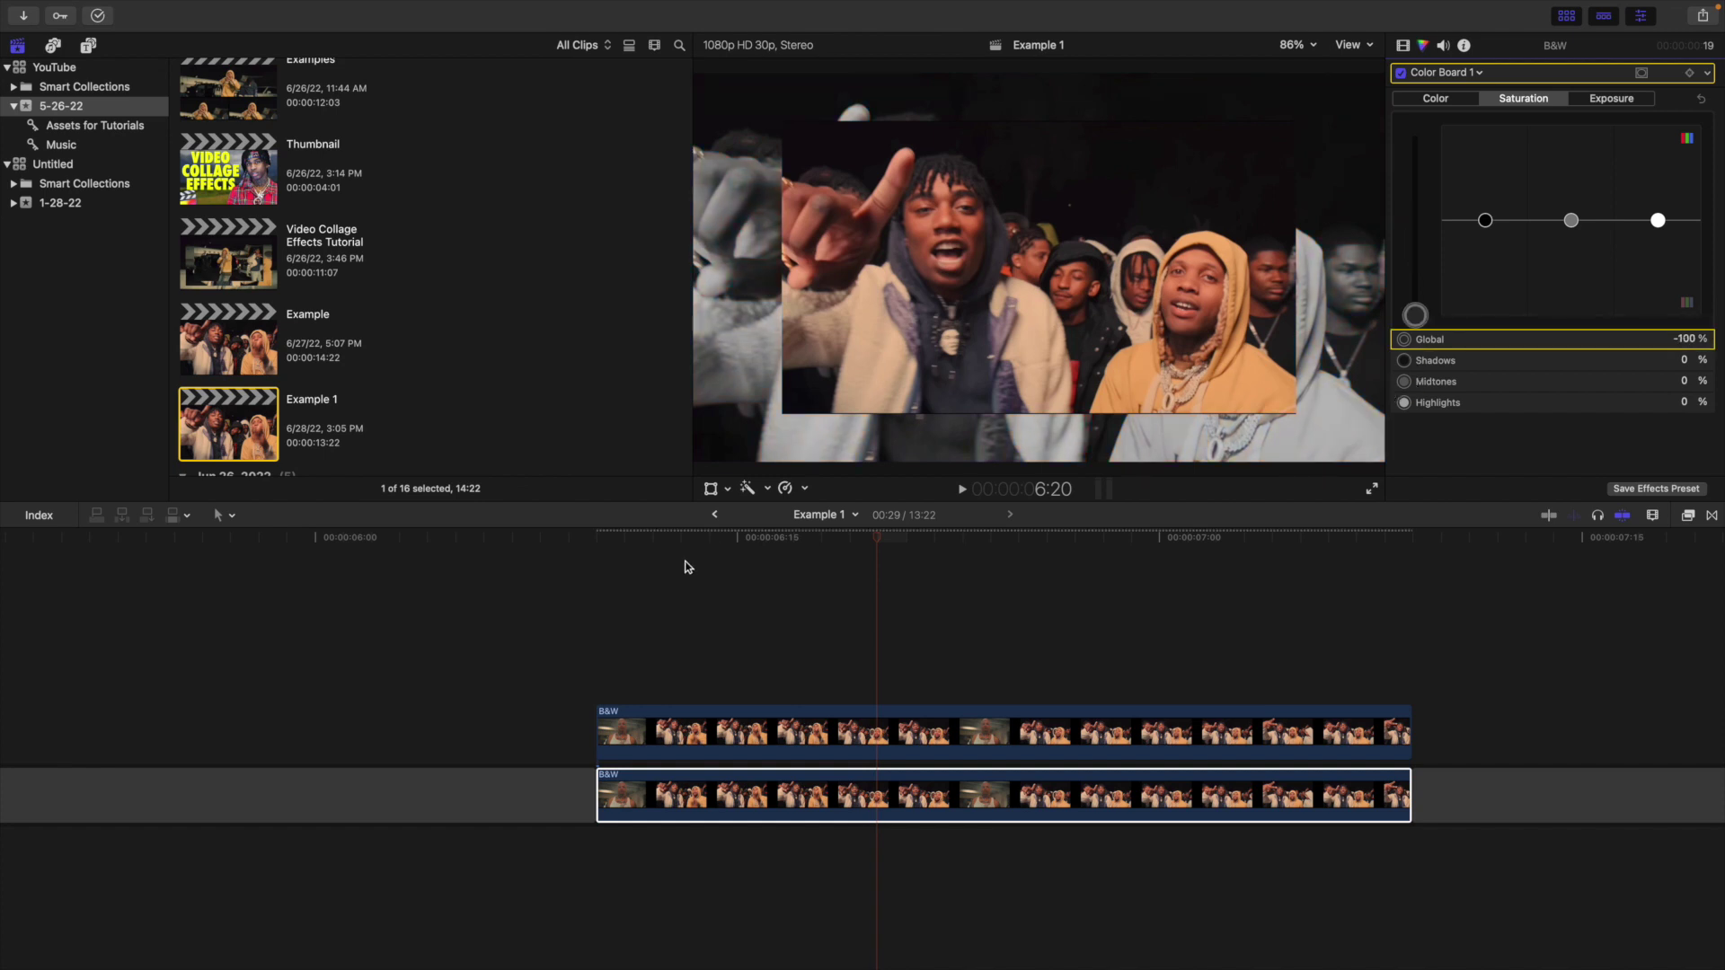
pyautogui.click(595, 638)
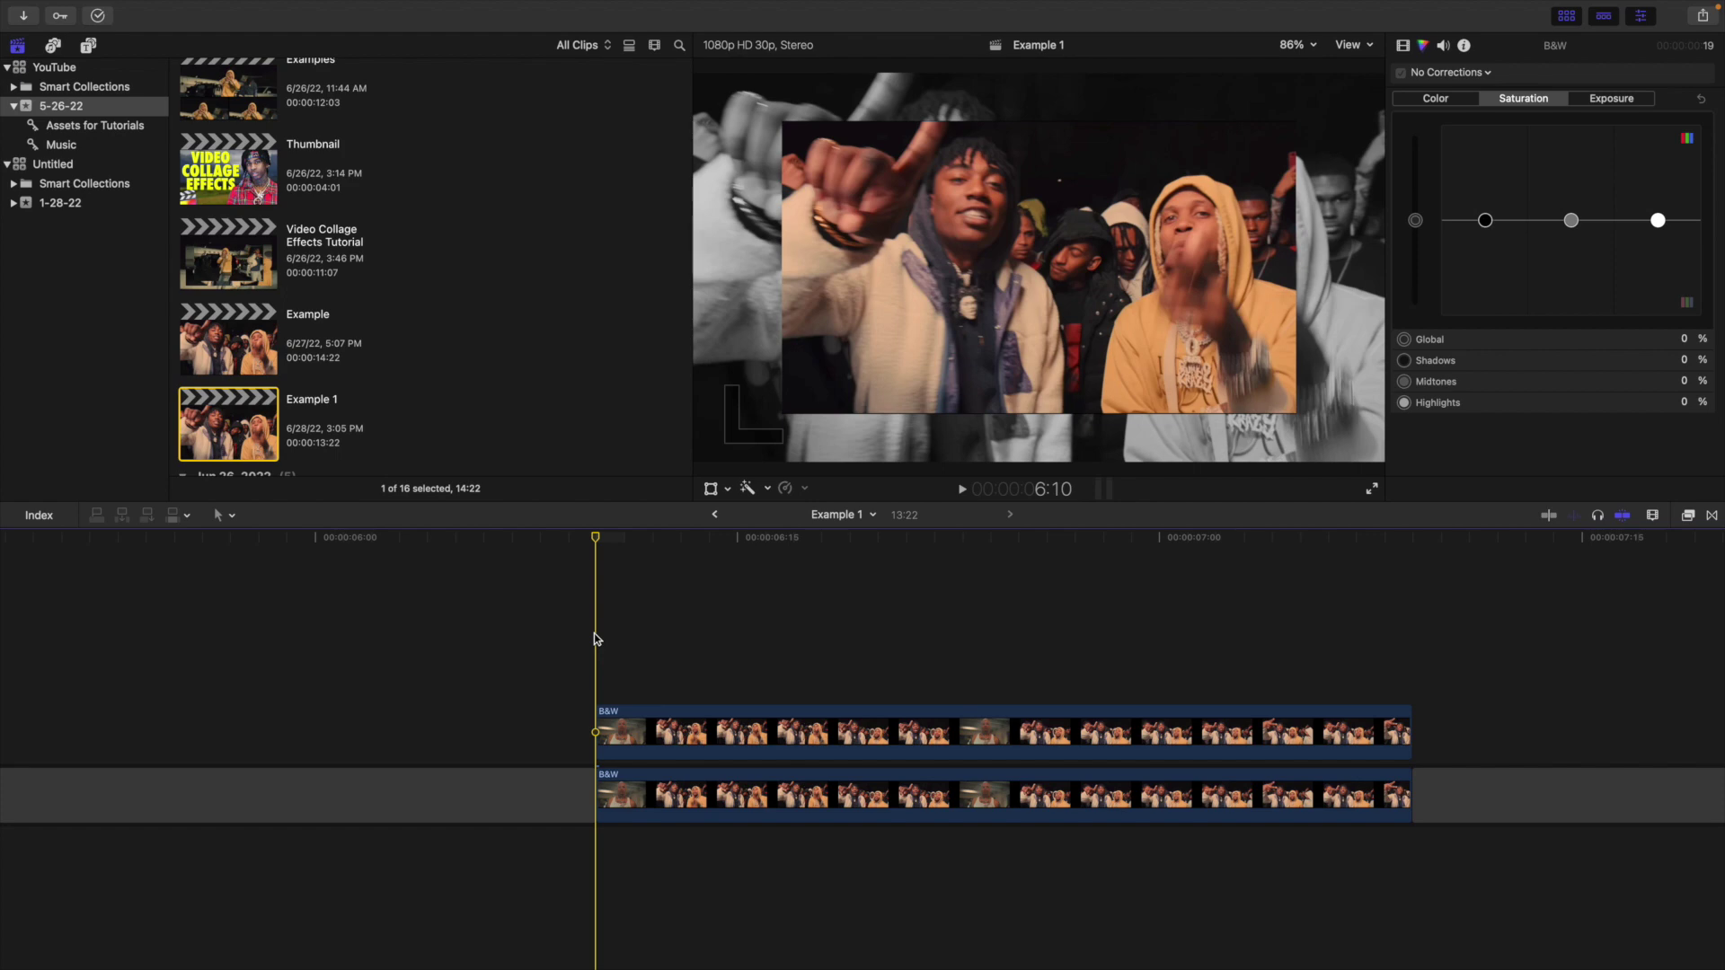
# Play back the scaled B&W clip over its desaturated copy from 6:10.
pyautogui.press('space')
pyautogui.click(595, 638)
pyautogui.click(596, 639)
pyautogui.press('space')
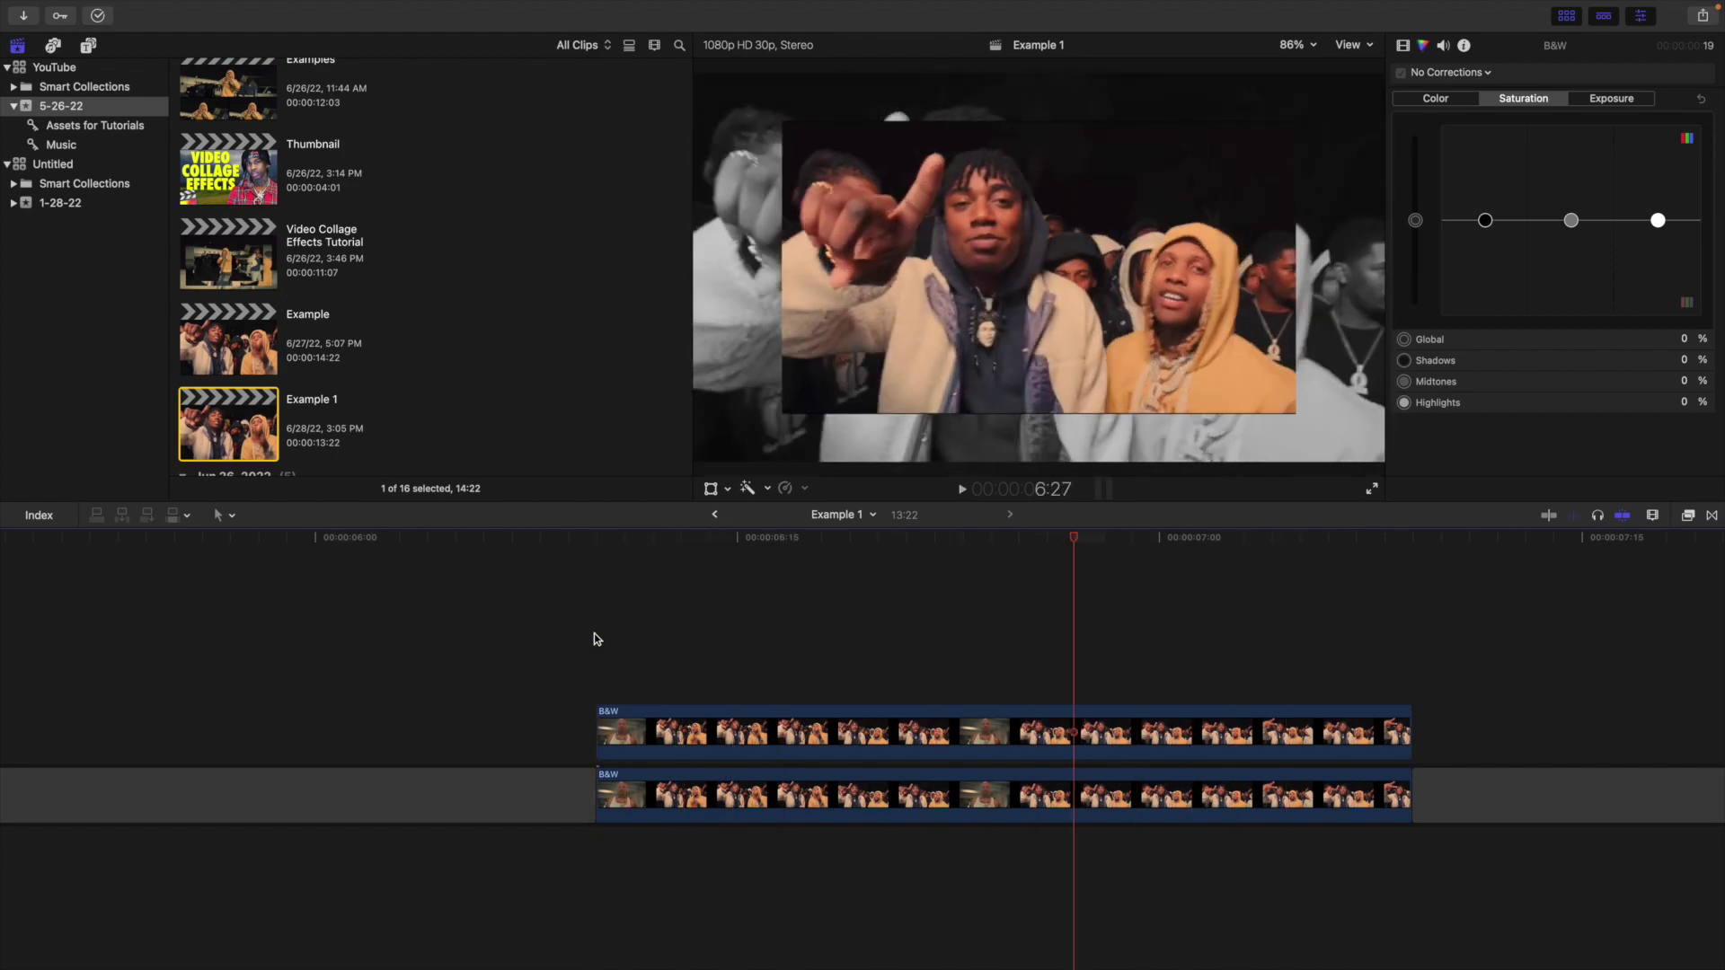
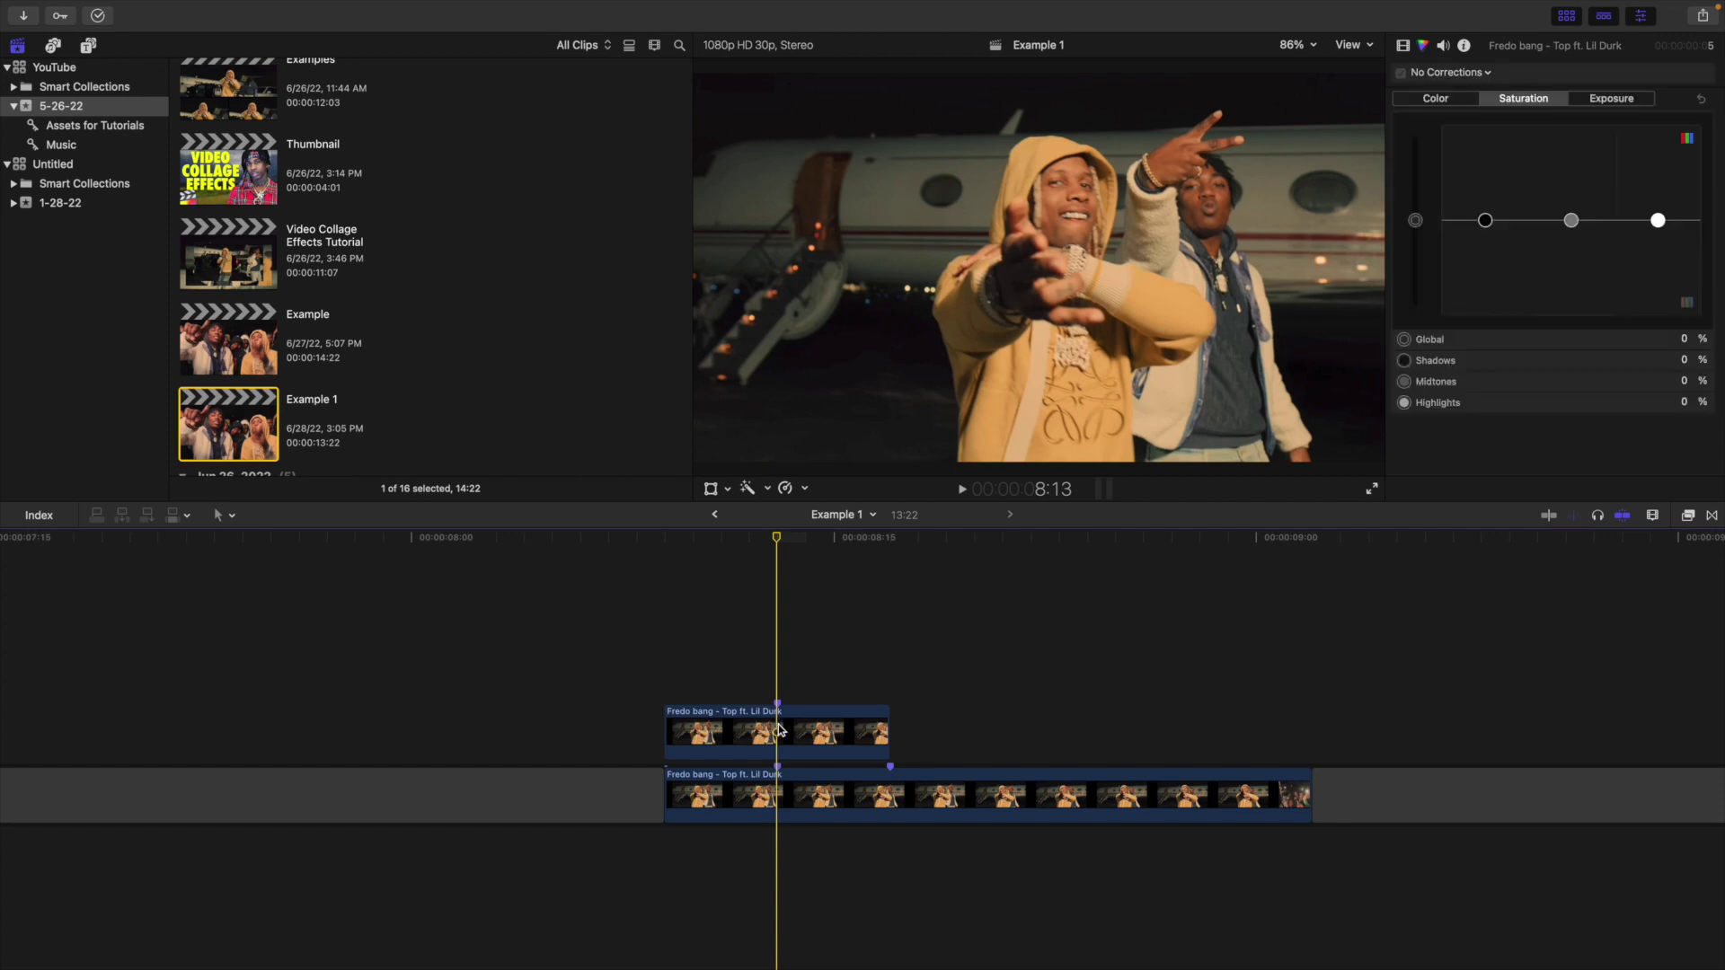
# Duplicate the upper Fredo bang clip onto the layer above and trim the copy's end to 8:13.
pyautogui.moveTo(781, 732); pyautogui.dragTo(786, 674)
pyautogui.hotkey('alt', ']')
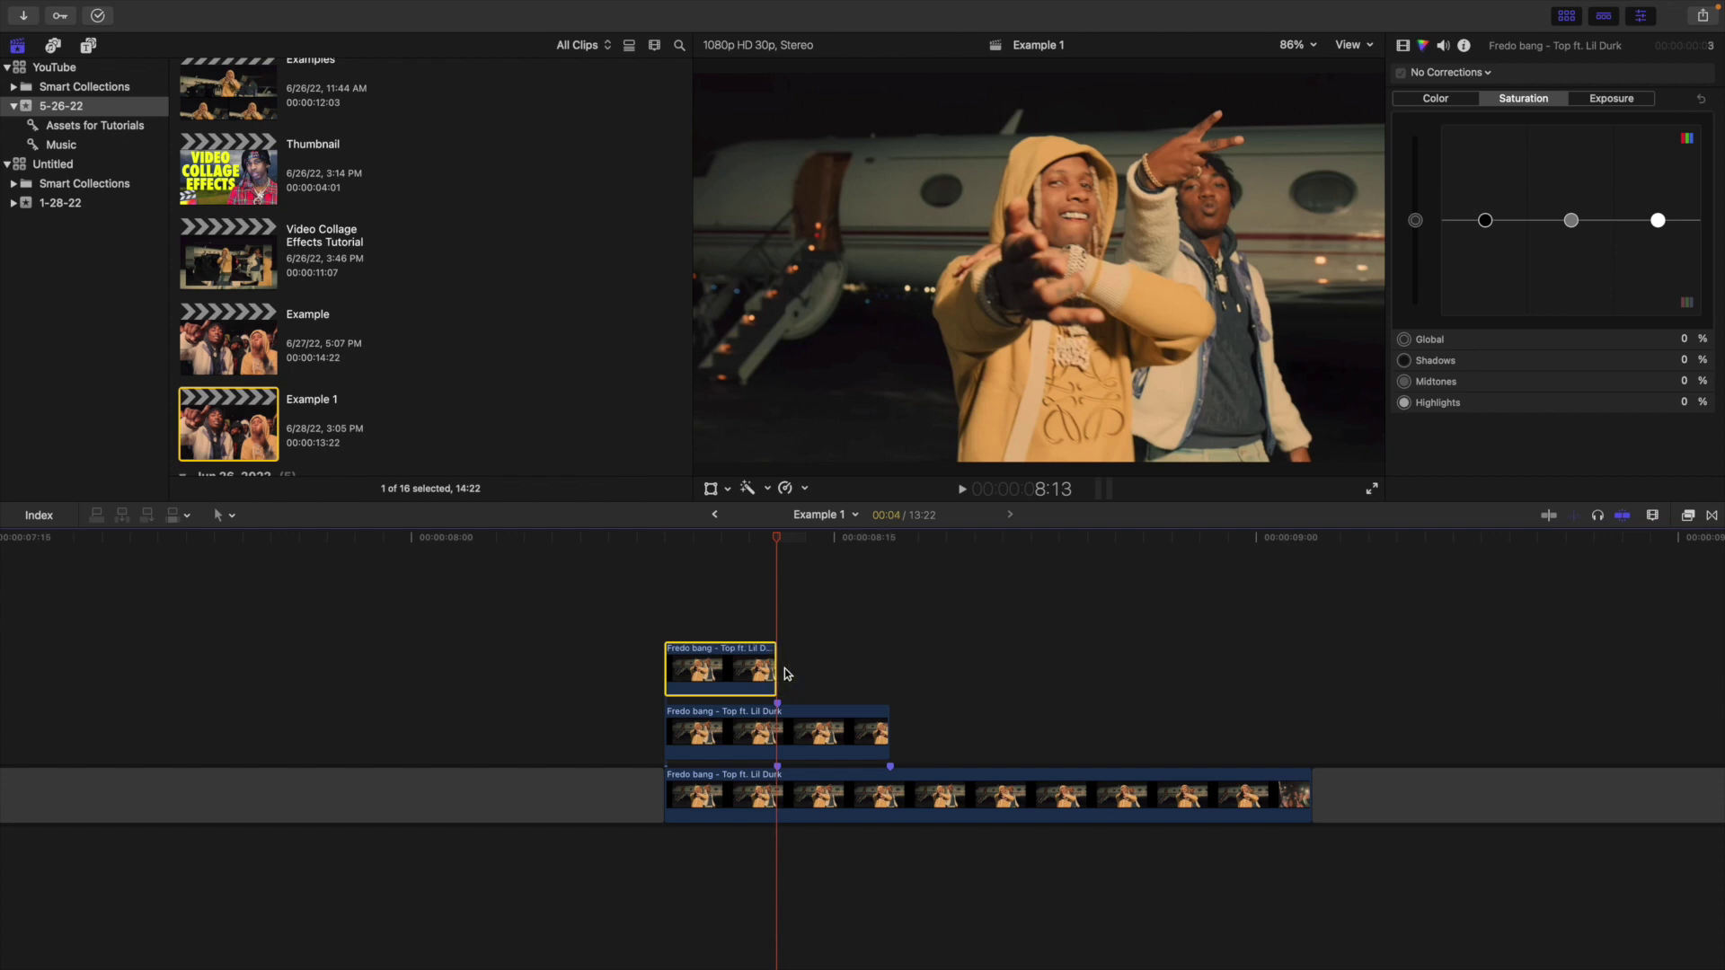
pyautogui.click(714, 604)
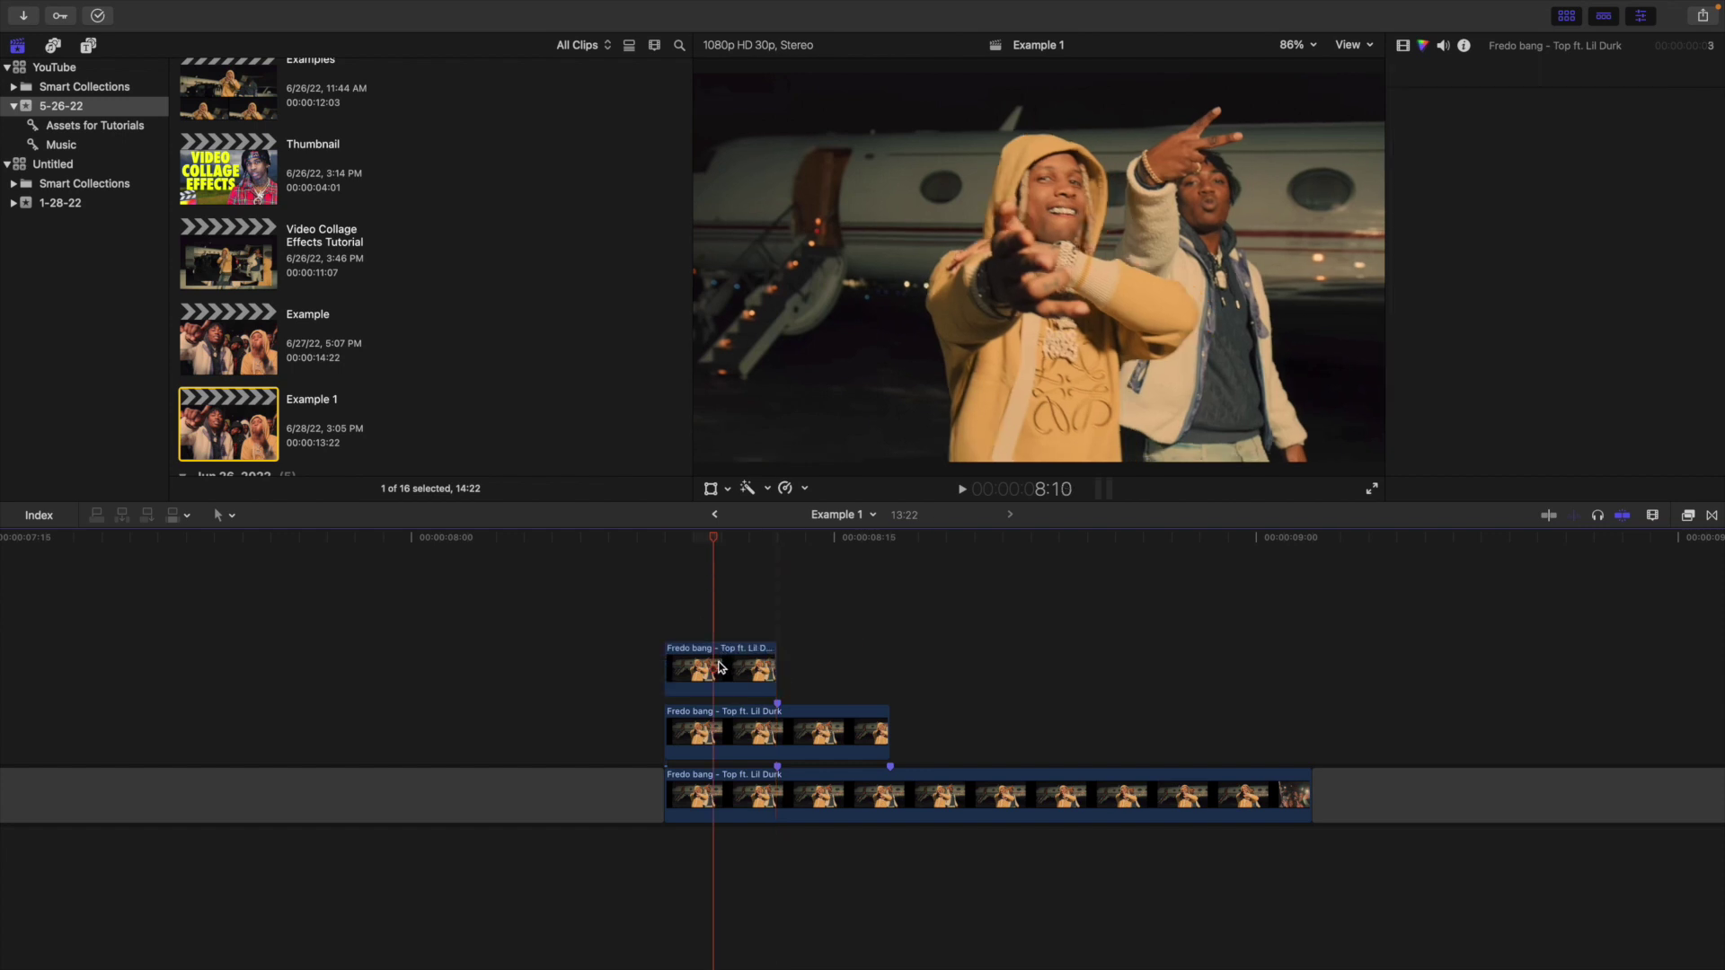
# Set the overall scale of the top Fredo bang clip to 70% and of the middle clip to 88%.
pyautogui.click(721, 669)
pyautogui.click(1402, 46)
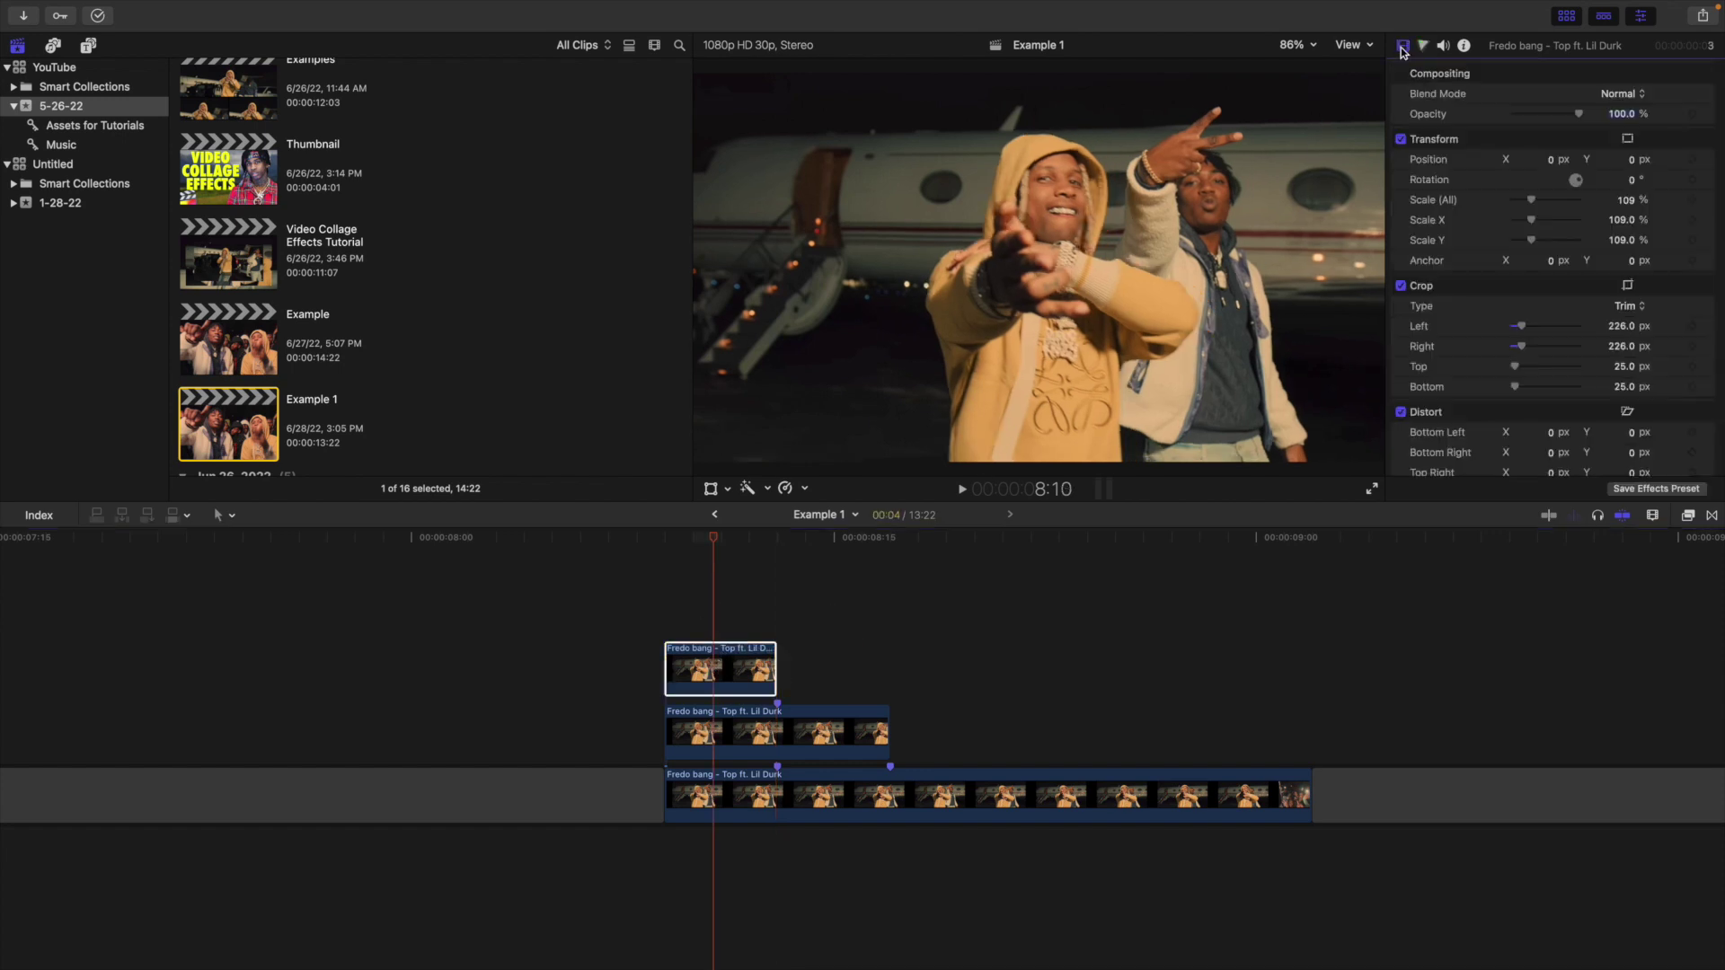
pyautogui.moveTo(1631, 203); pyautogui.dragTo(1595, 205)
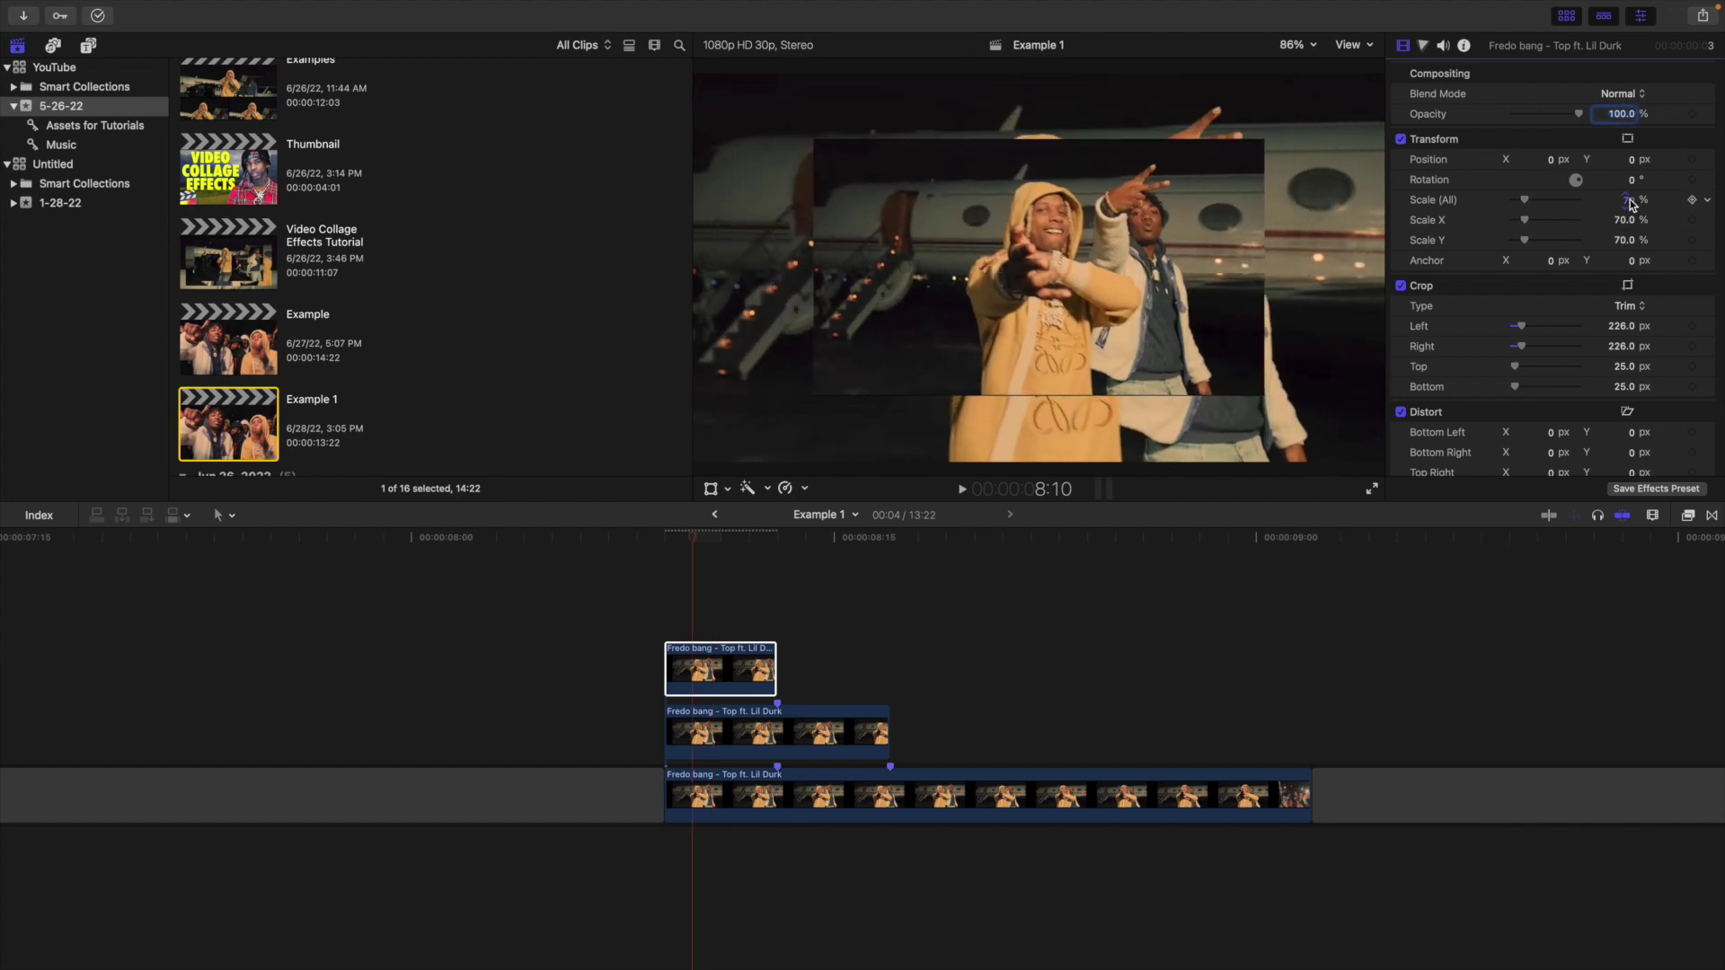
pyautogui.click(742, 723)
pyautogui.moveTo(1626, 204); pyautogui.dragTo(1607, 205)
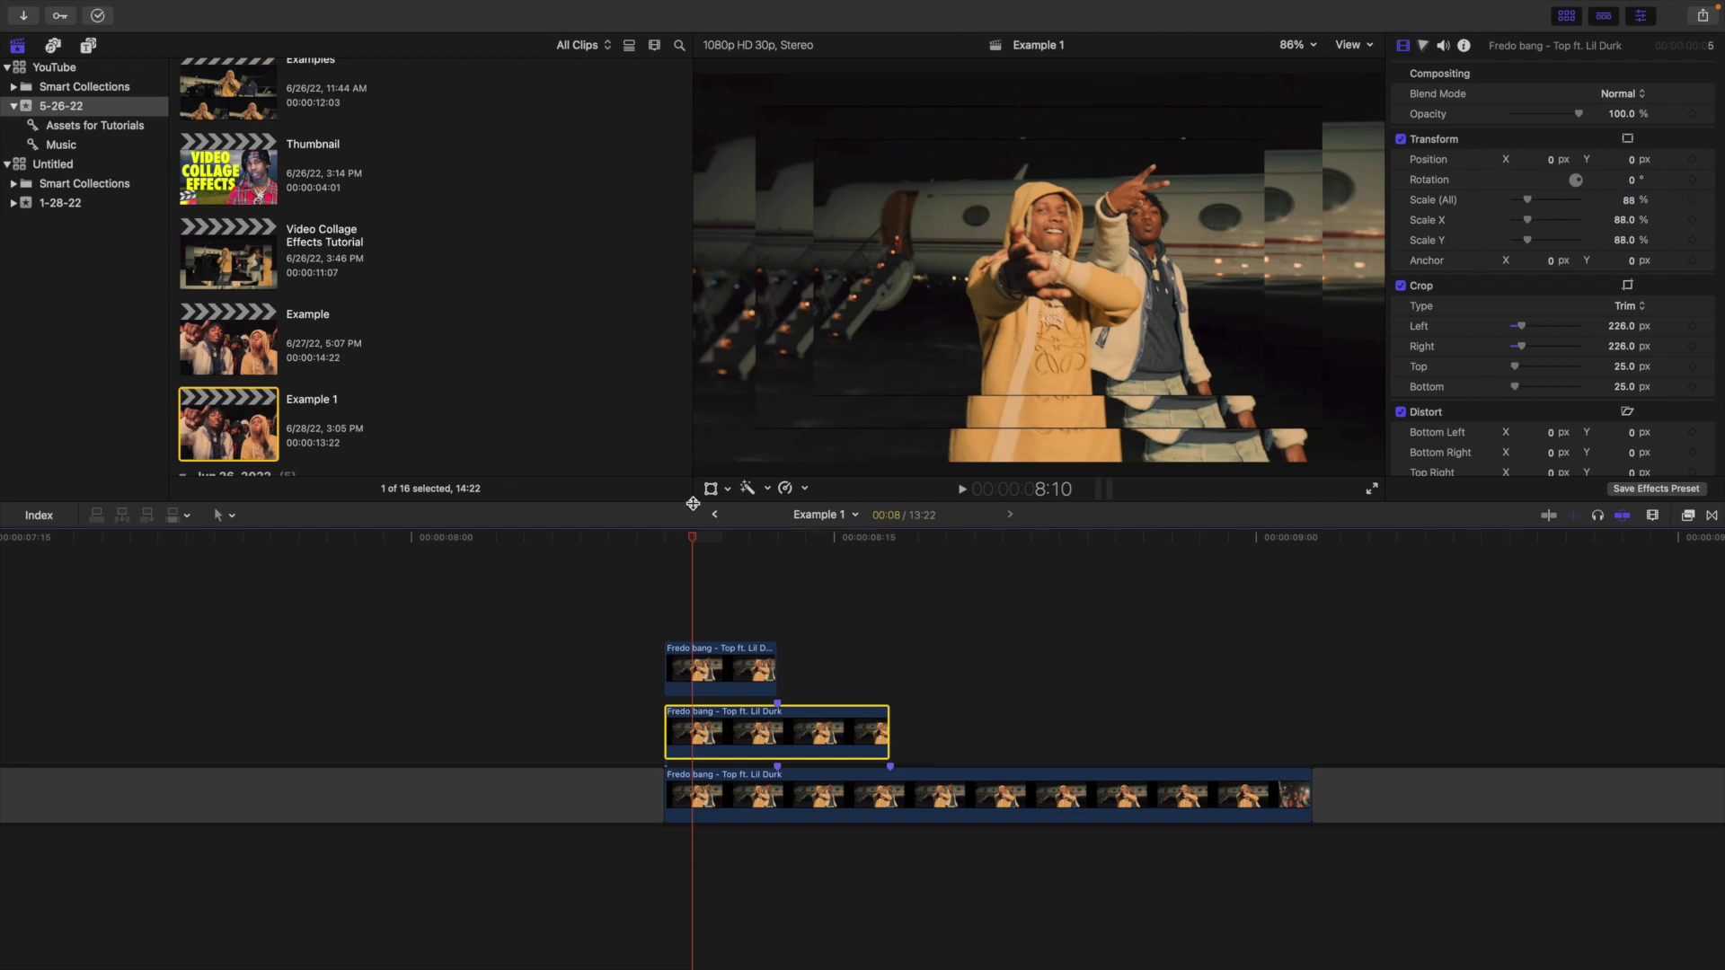
# Go through the three-layer Fredo bang effect frame by frame from 8:09 to 8:21.
pyautogui.click(665, 575)
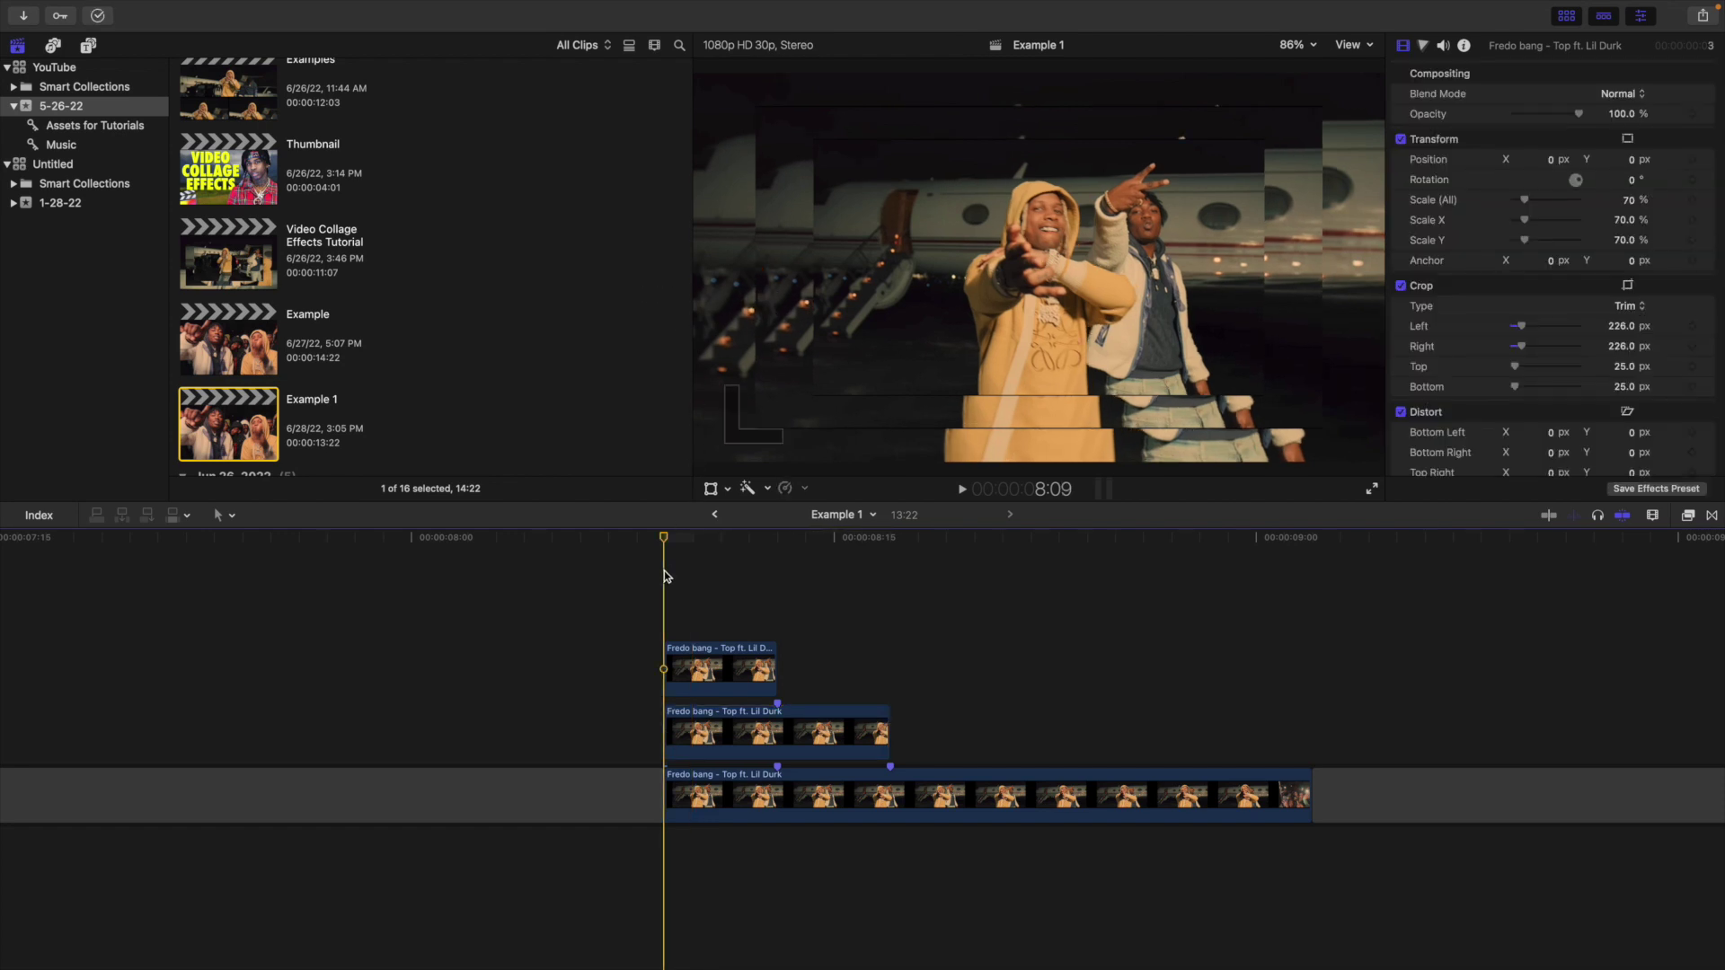
pyautogui.press('Right')
pyautogui.press('Right')
pyautogui.press('Right')
pyautogui.press('Right')
pyautogui.press('Right')
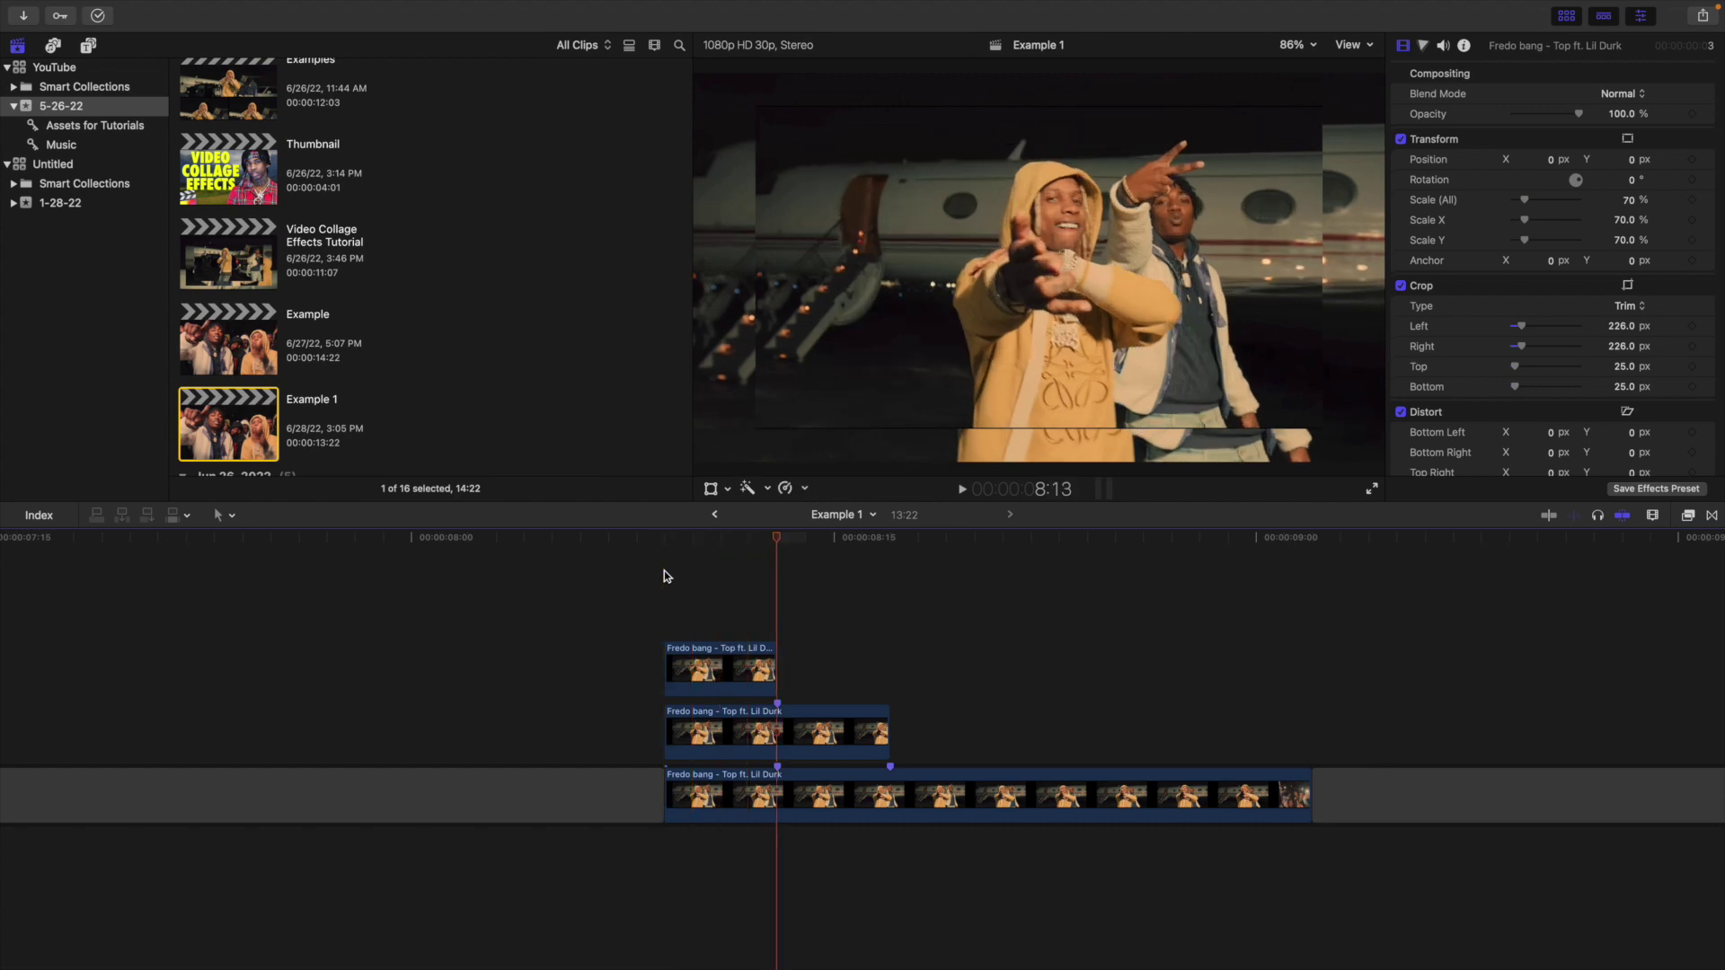
pyautogui.press('Right')
pyautogui.press('Right')
pyautogui.press('Right')
pyautogui.press('Right')
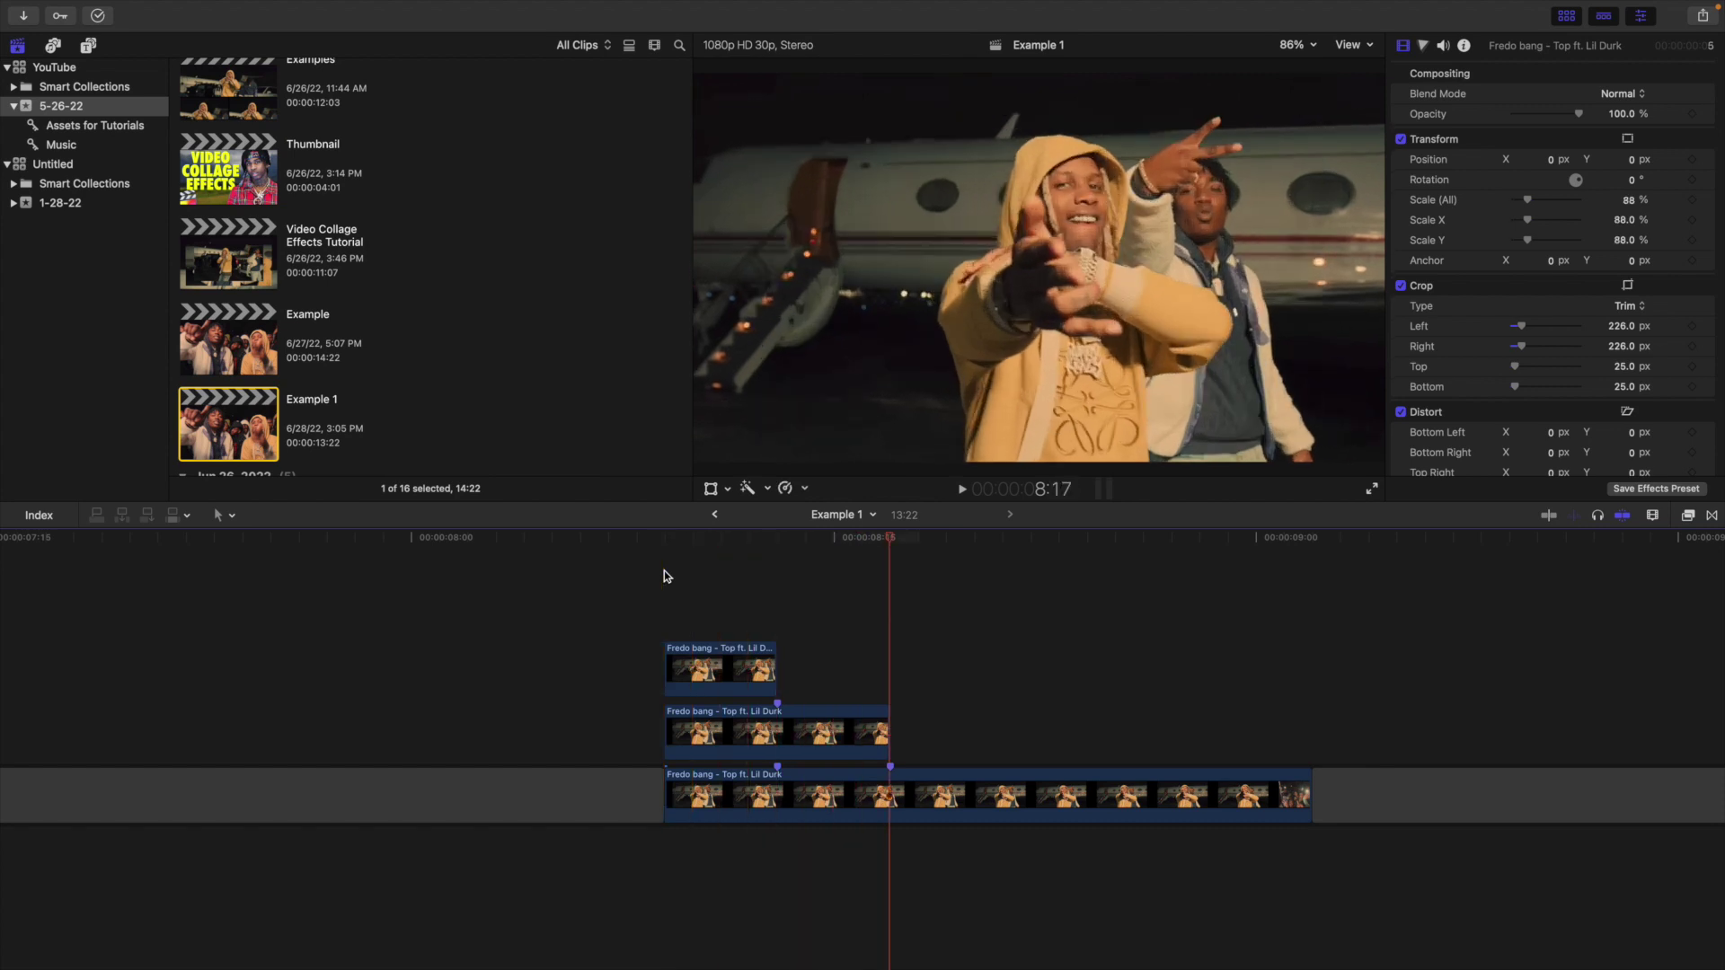
pyautogui.press('Right')
pyautogui.press('Right')
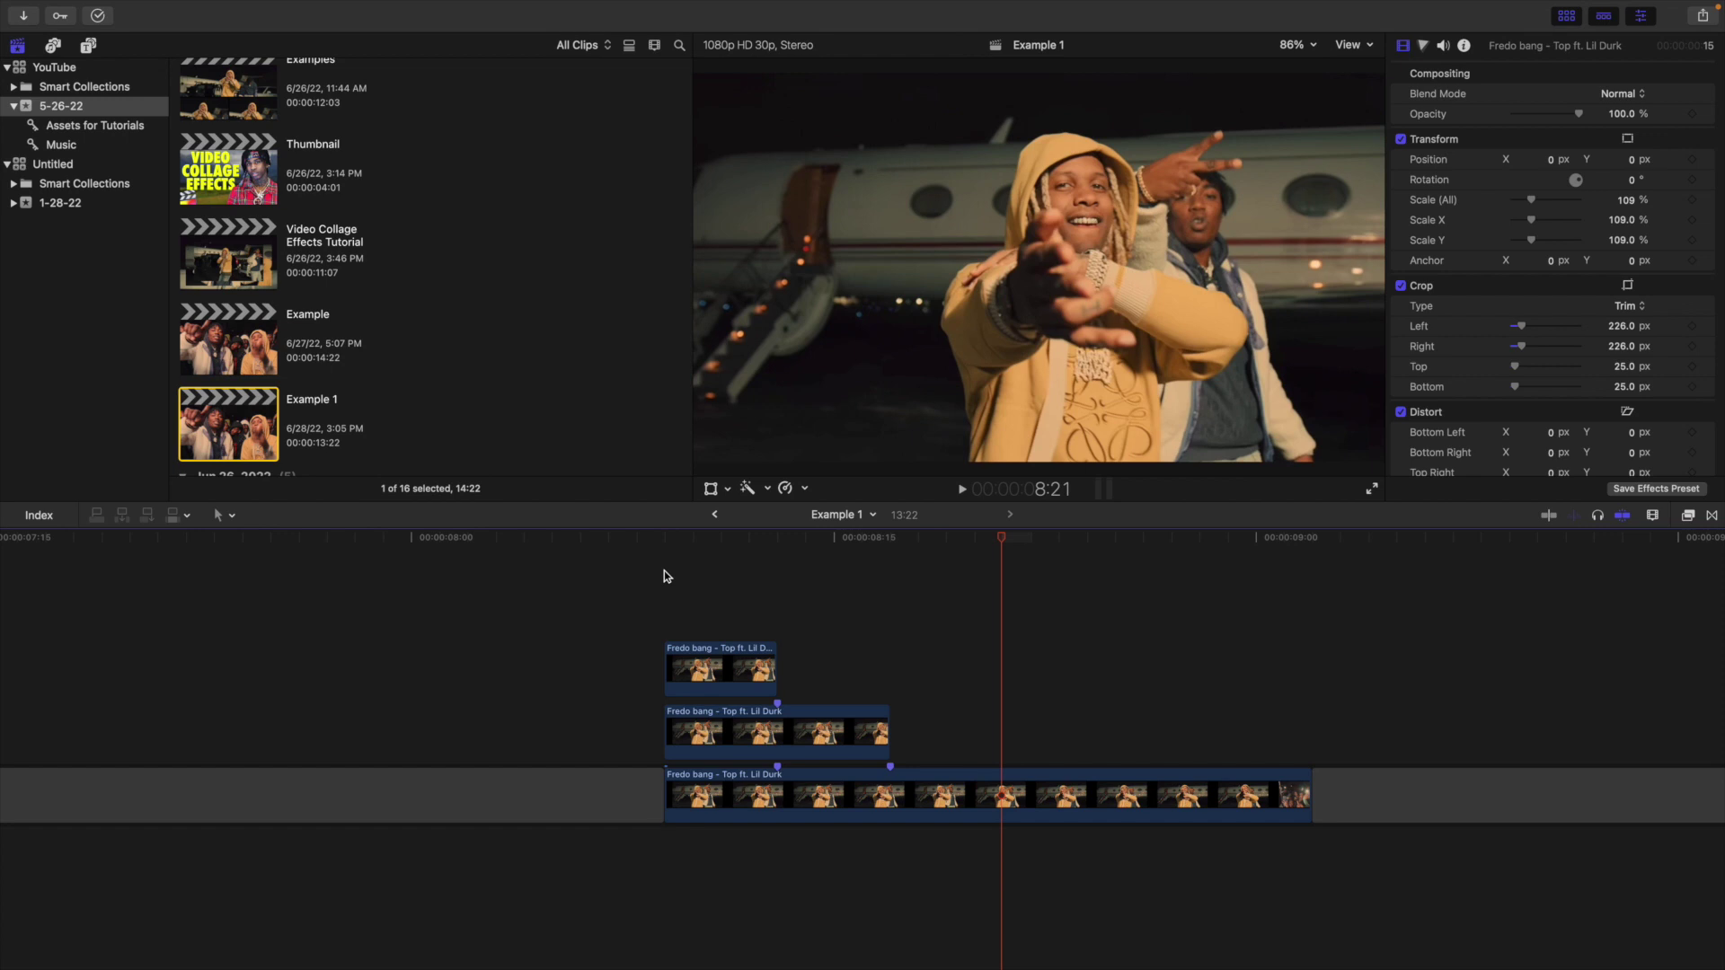
# Play back the three-layer effect twice, starting from the gap at 8:02.
pyautogui.click(478, 640)
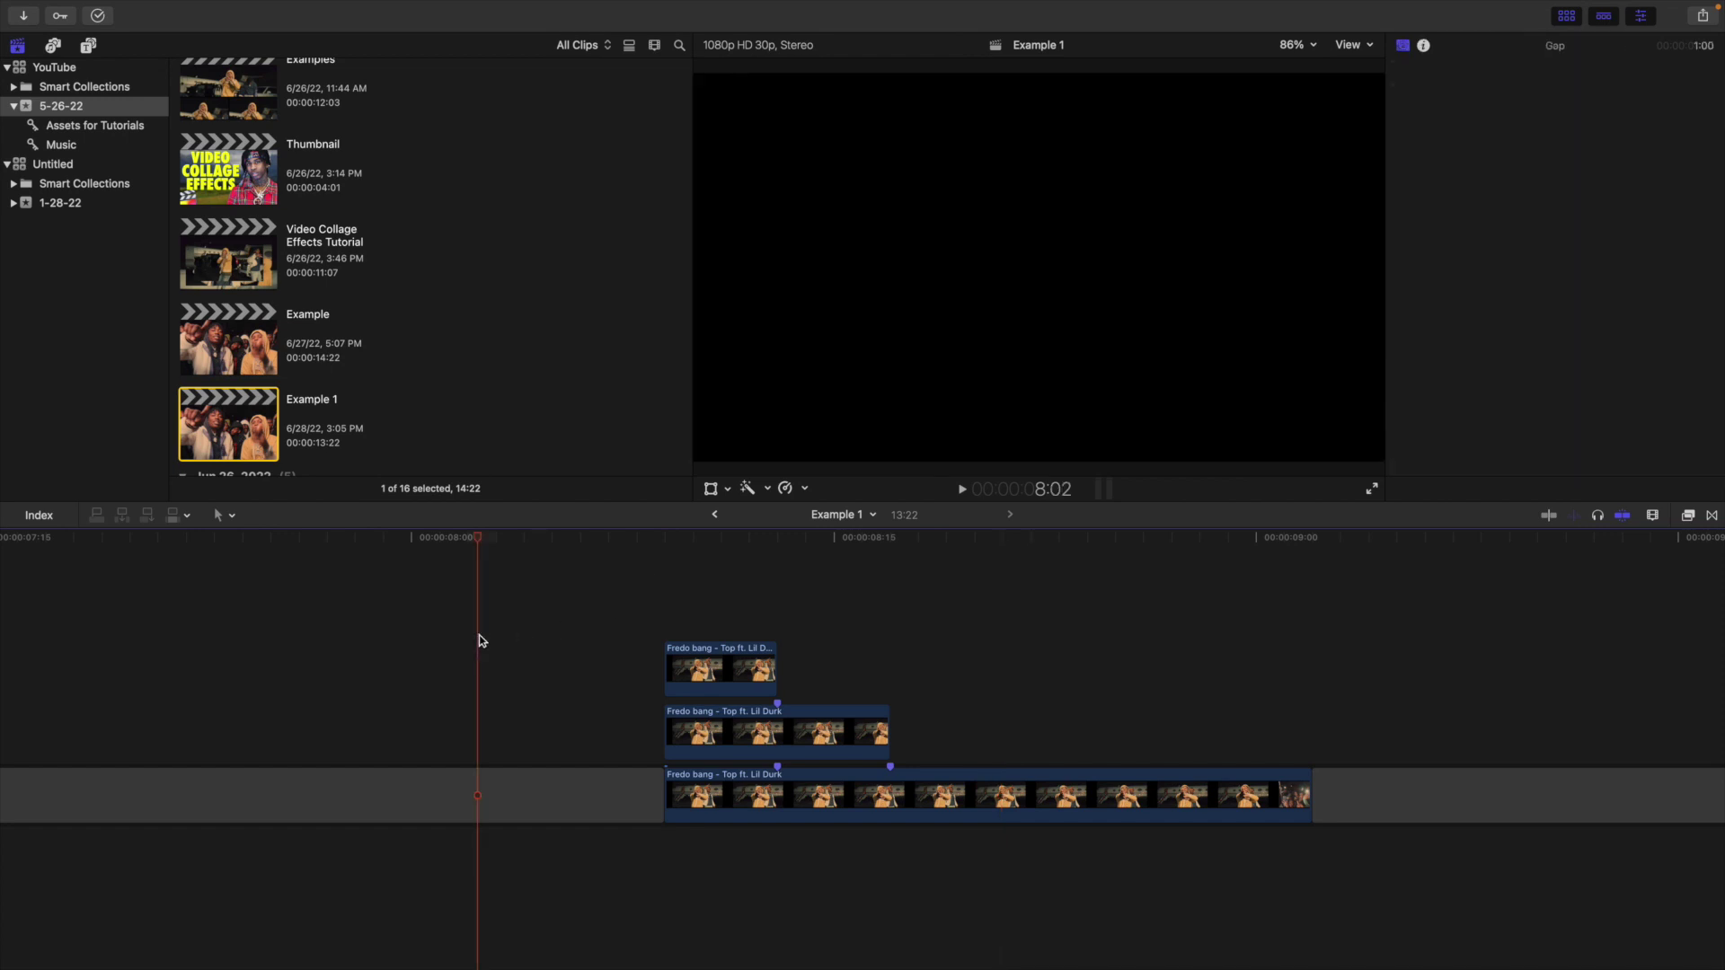
pyautogui.click(478, 640)
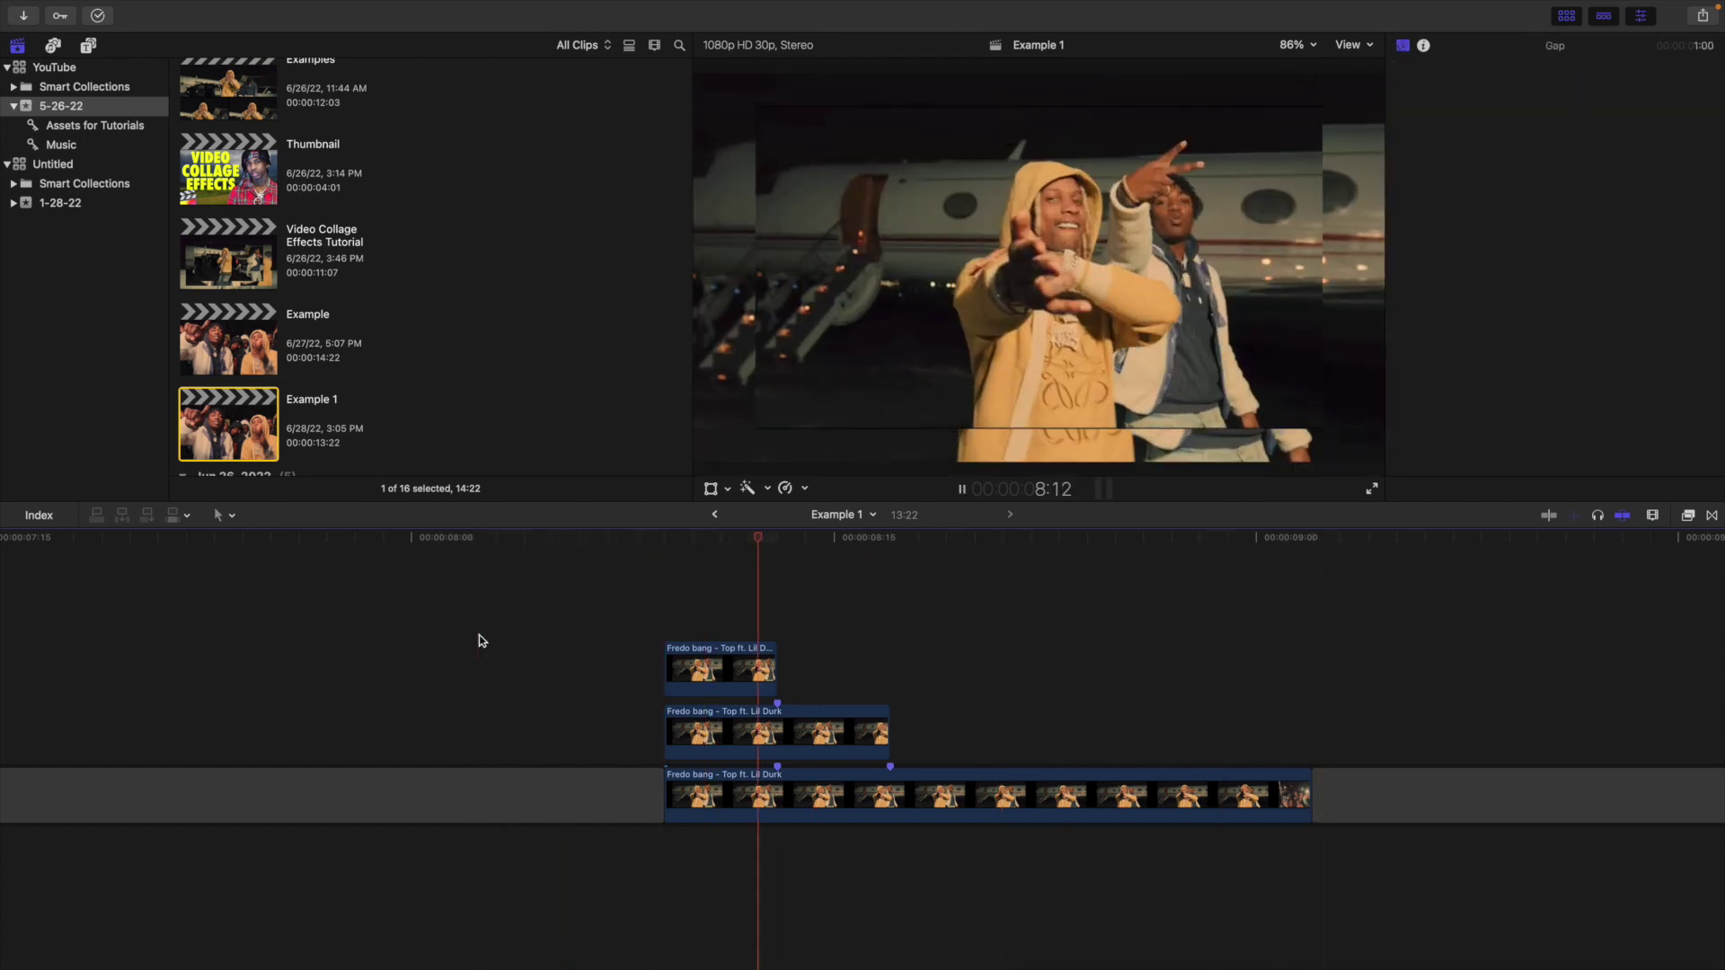
pyautogui.click(479, 639)
pyautogui.click(479, 640)
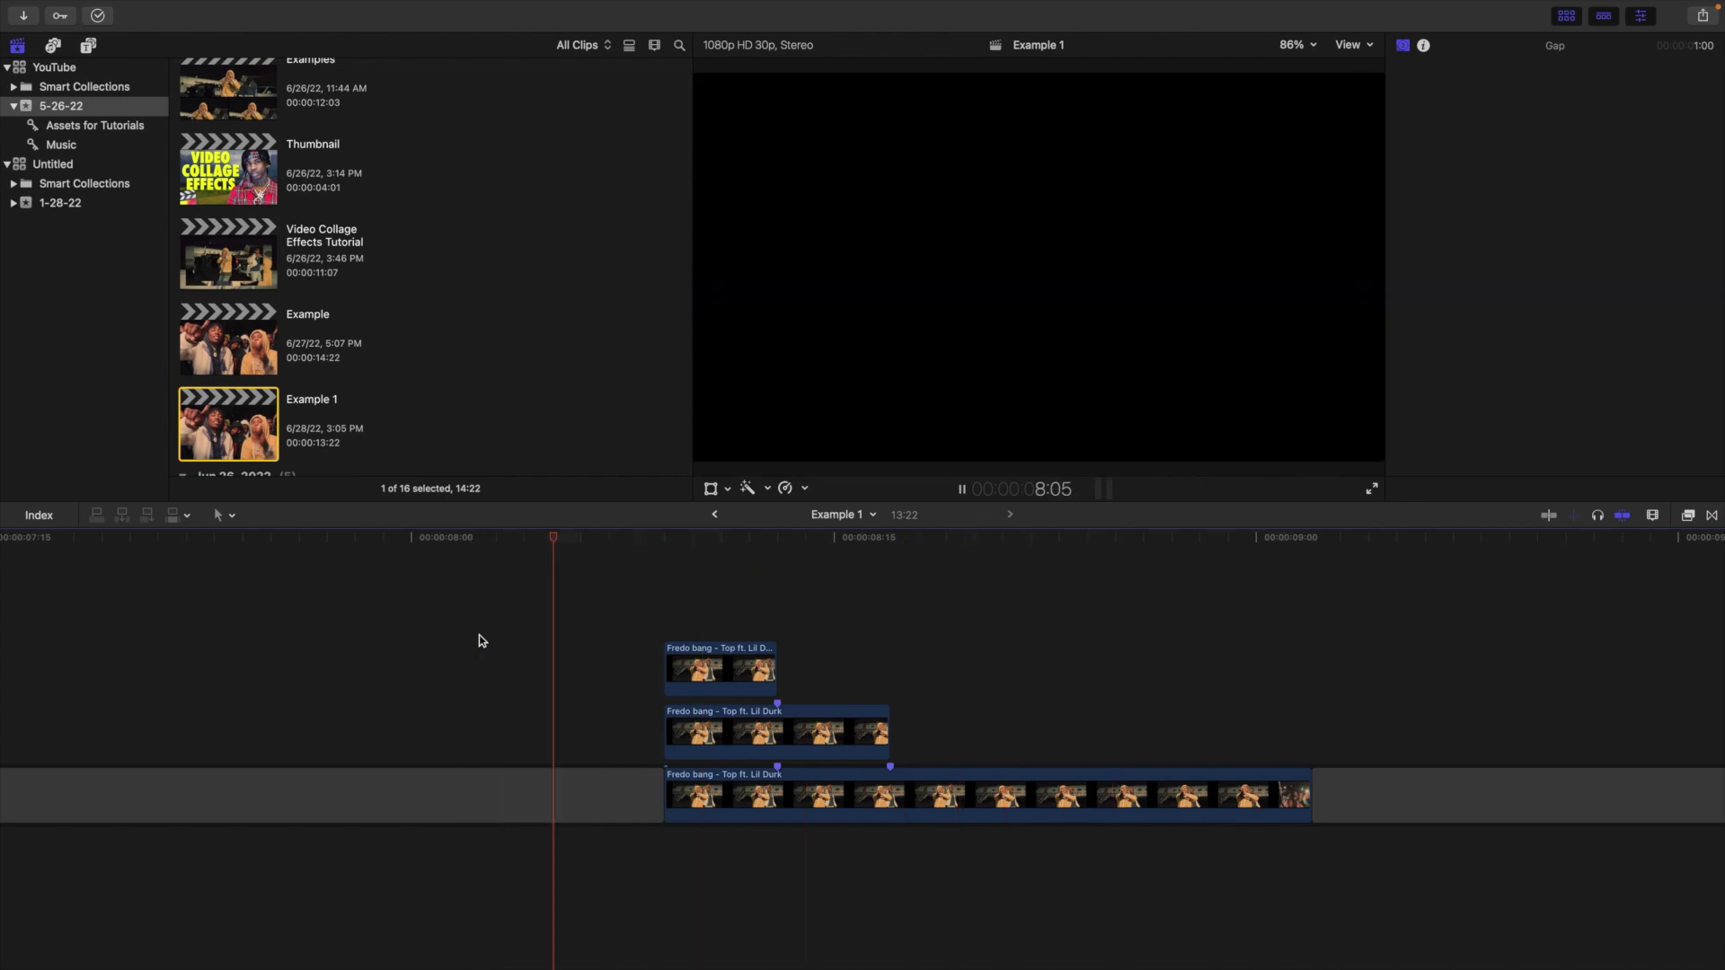
# Examine the three stacked Fredo bang clips one by one, from the shortest top layer to the full-length bottom layer.
pyautogui.click(724, 669)
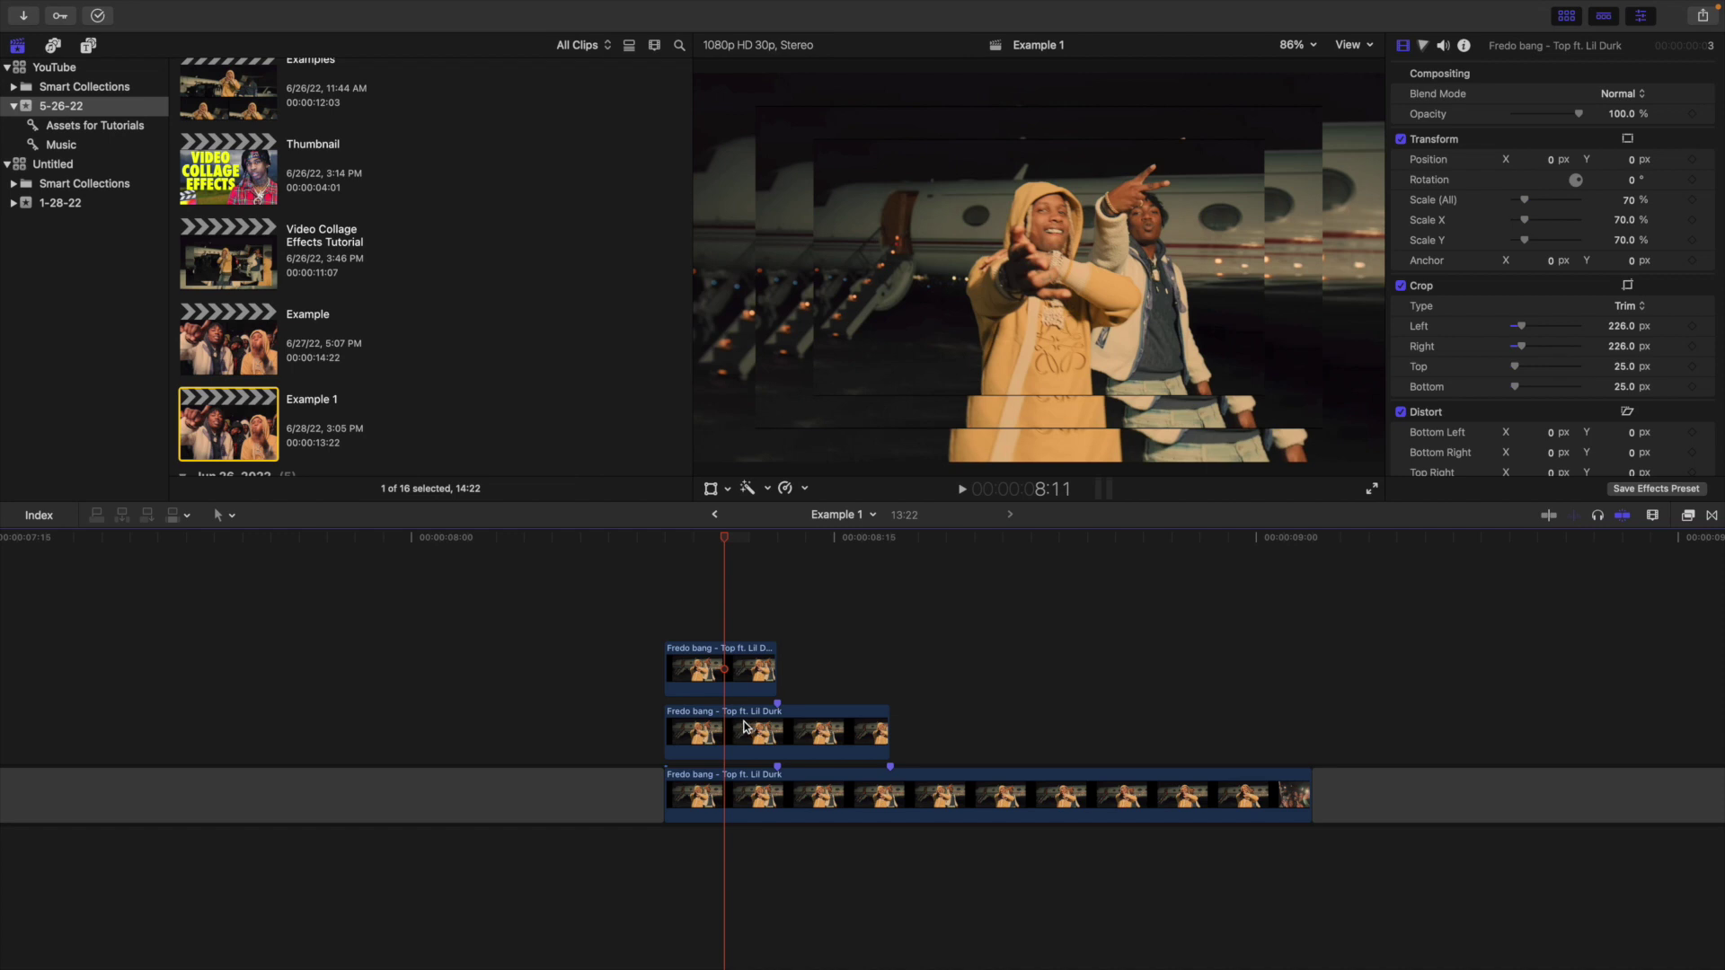
pyautogui.click(729, 668)
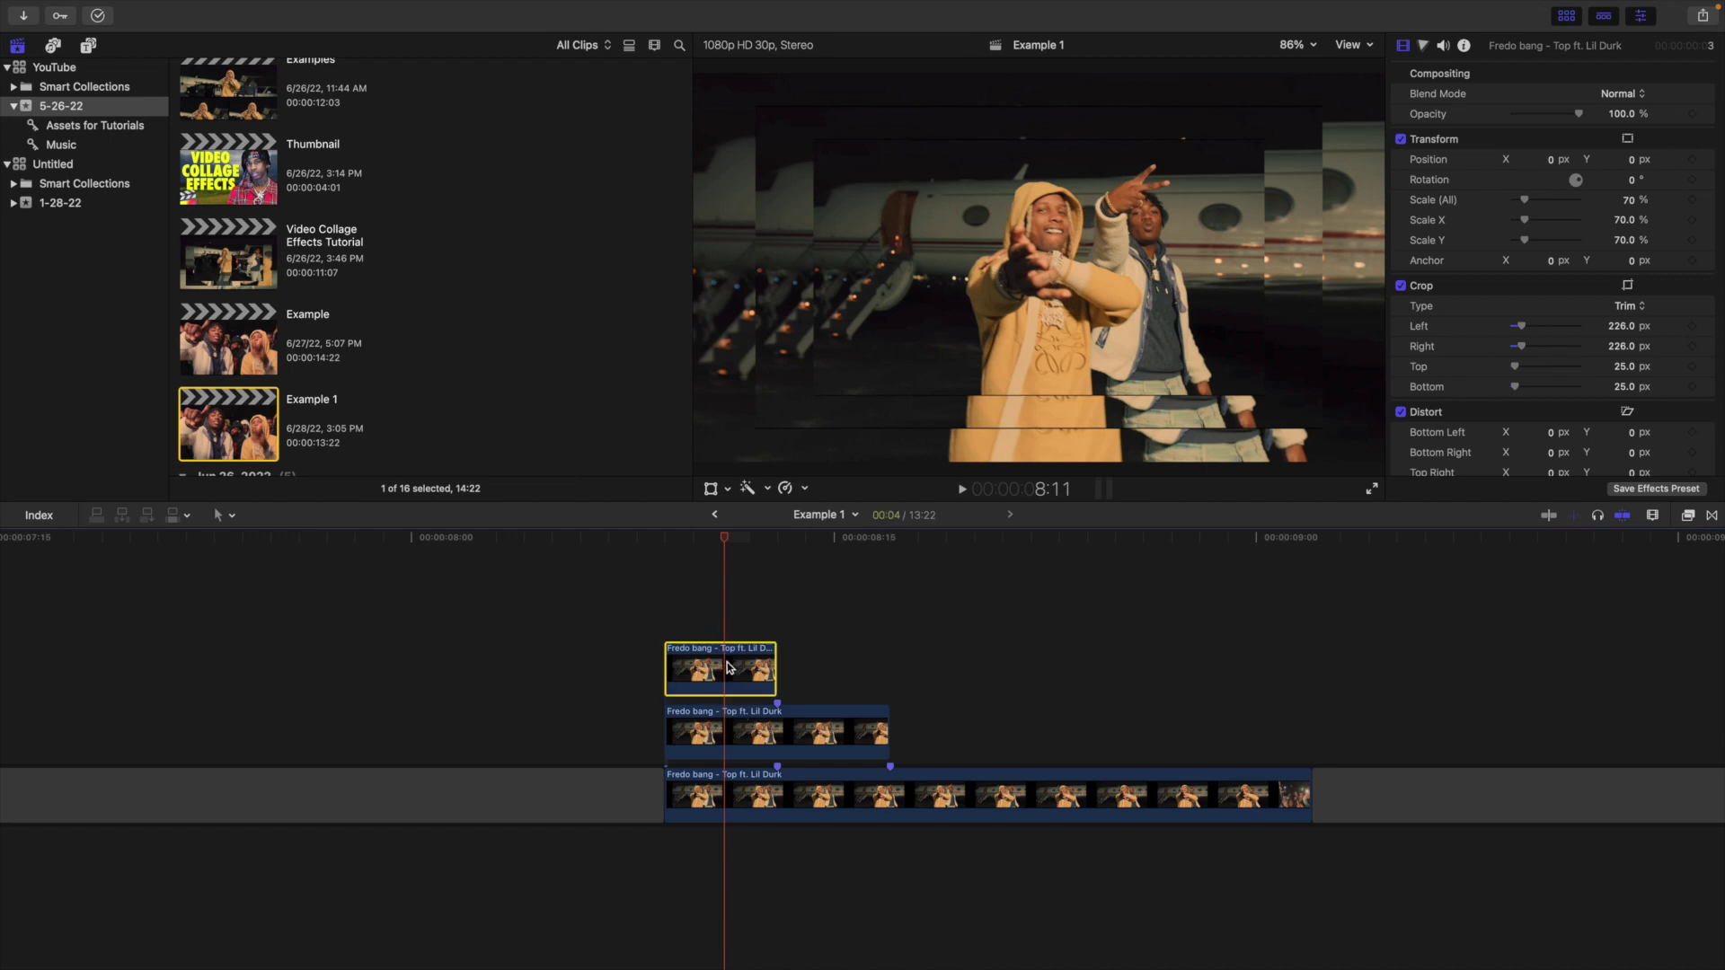
pyautogui.click(753, 735)
pyautogui.click(742, 794)
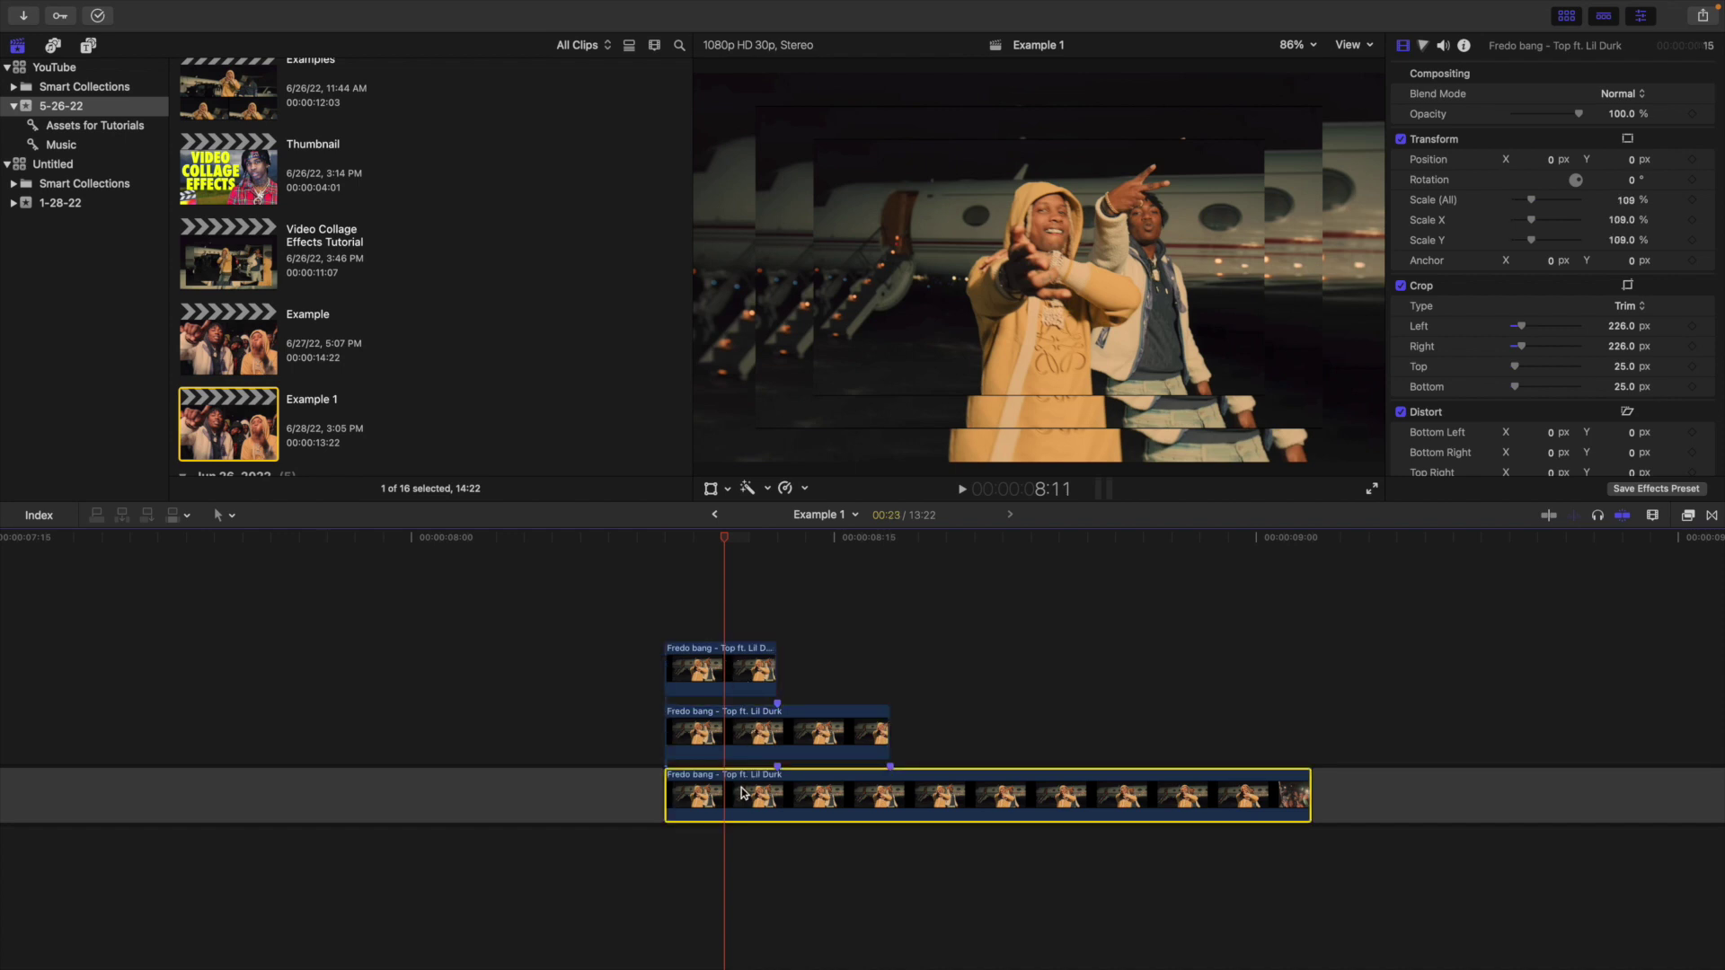
pyautogui.click(719, 652)
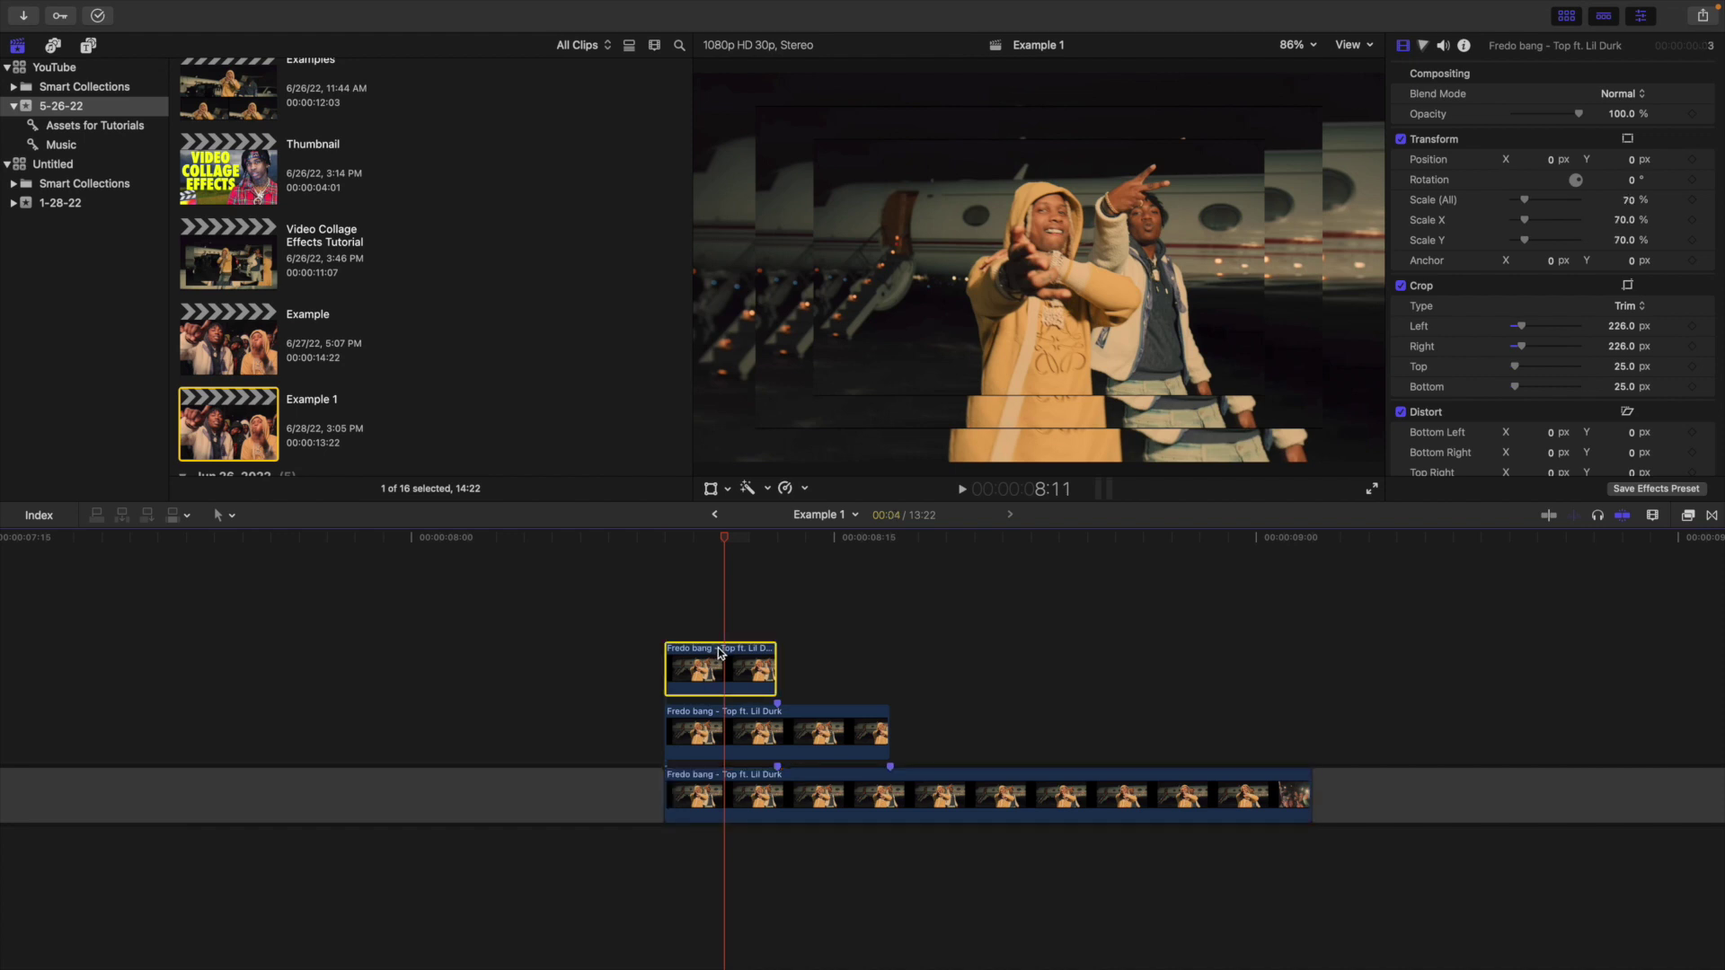
pyautogui.click(730, 721)
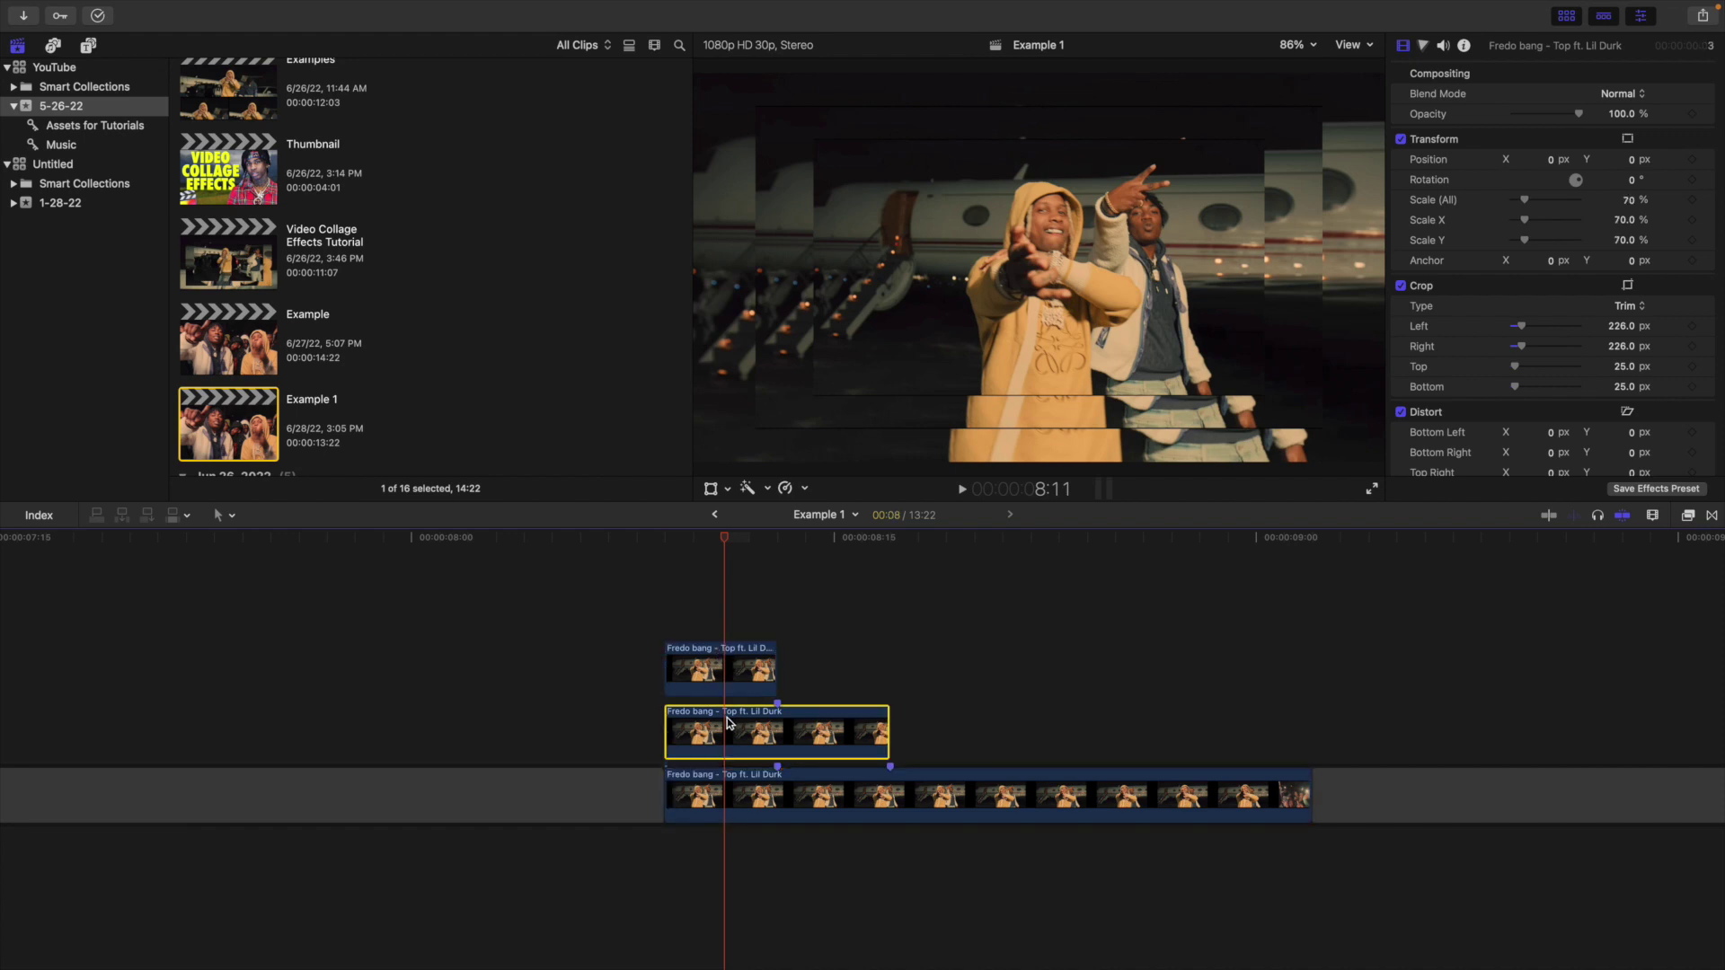
pyautogui.click(733, 799)
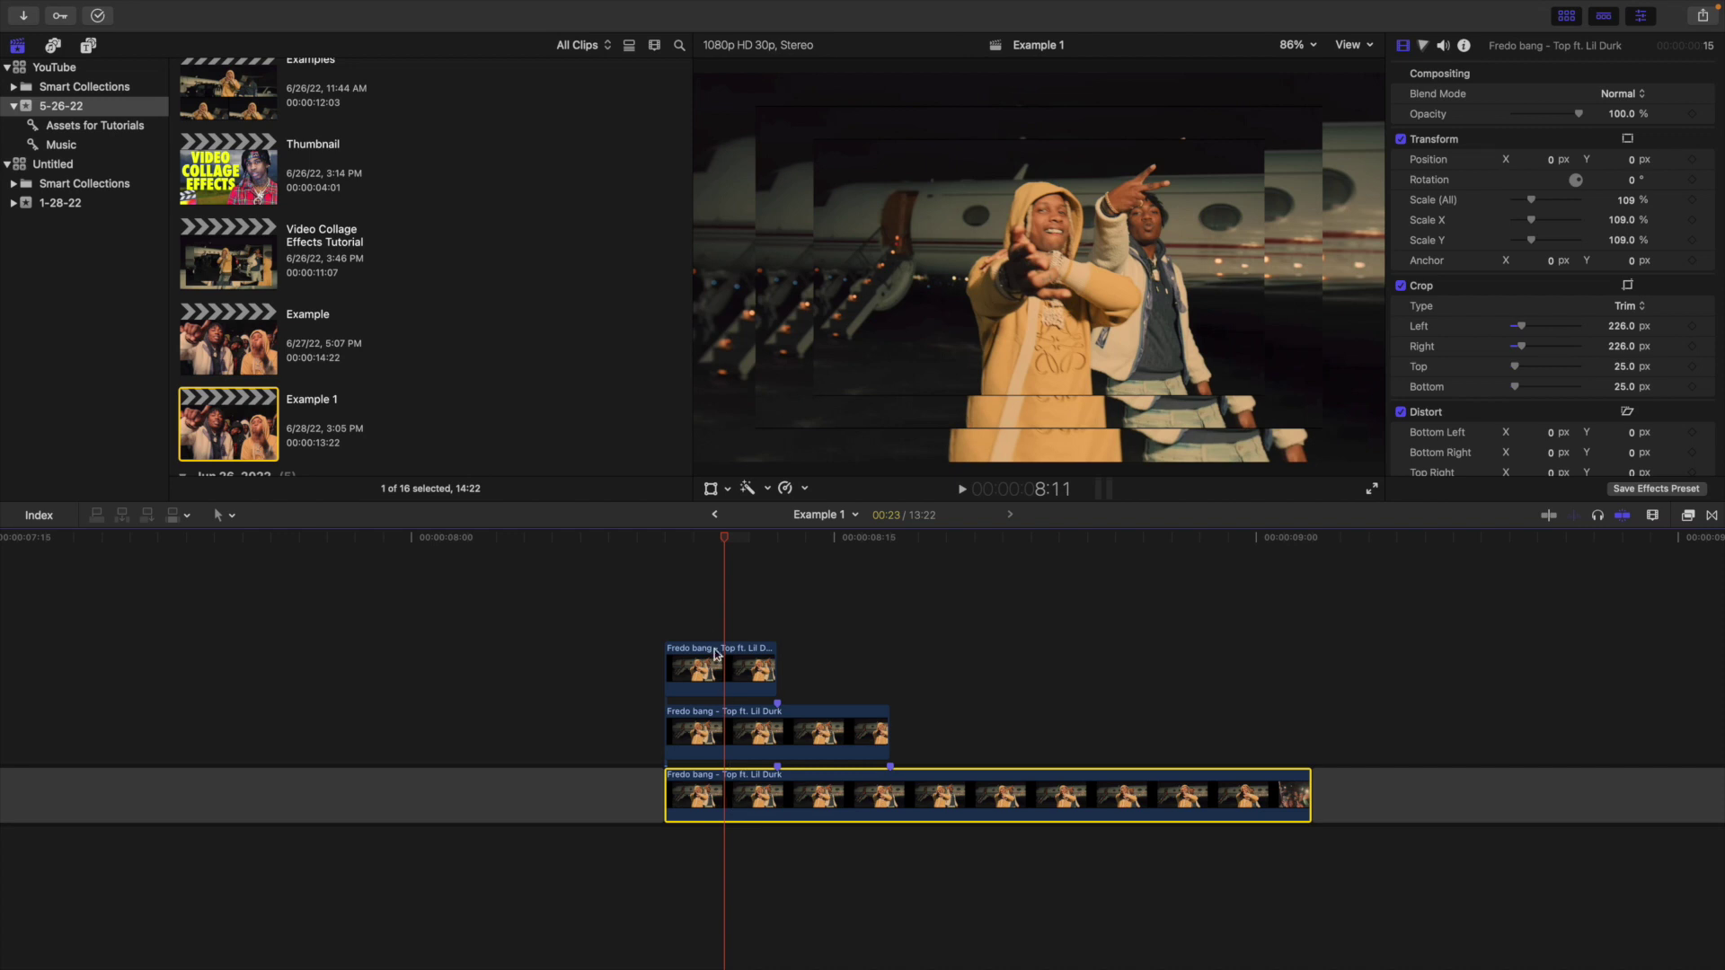
pyautogui.click(728, 676)
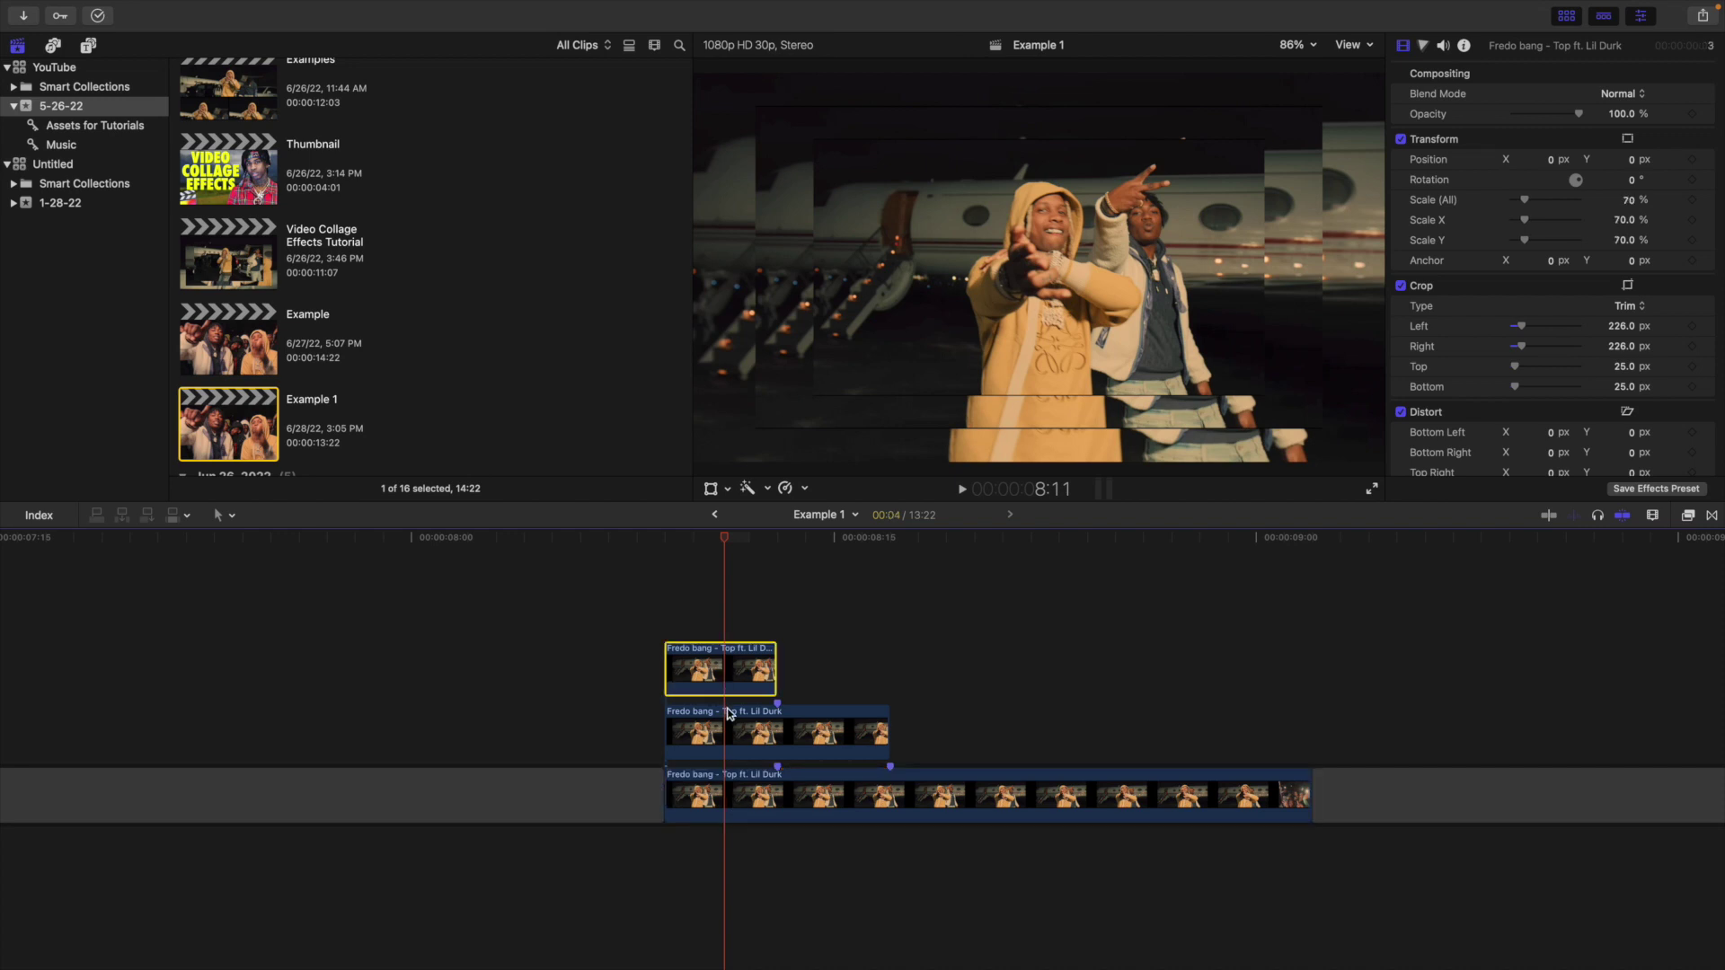
# Step backwards frame by frame from 8:17 to 8:11 to check how the layers appear and disappear.
pyautogui.click(668, 613)
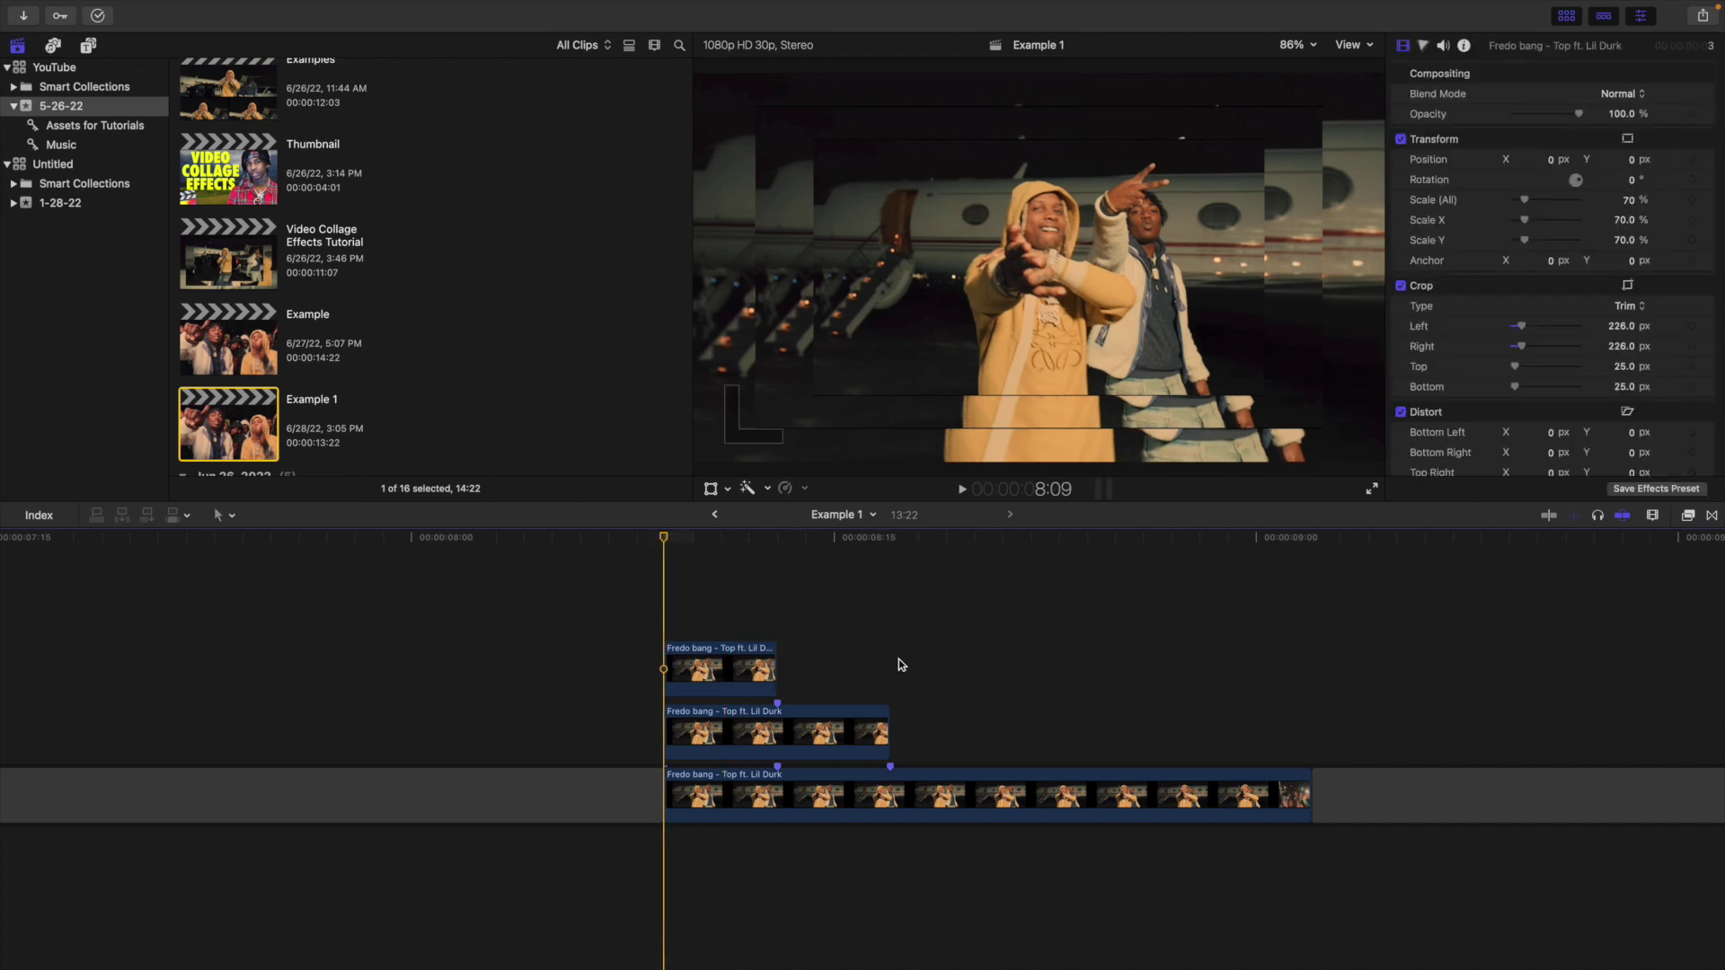
pyautogui.click(899, 661)
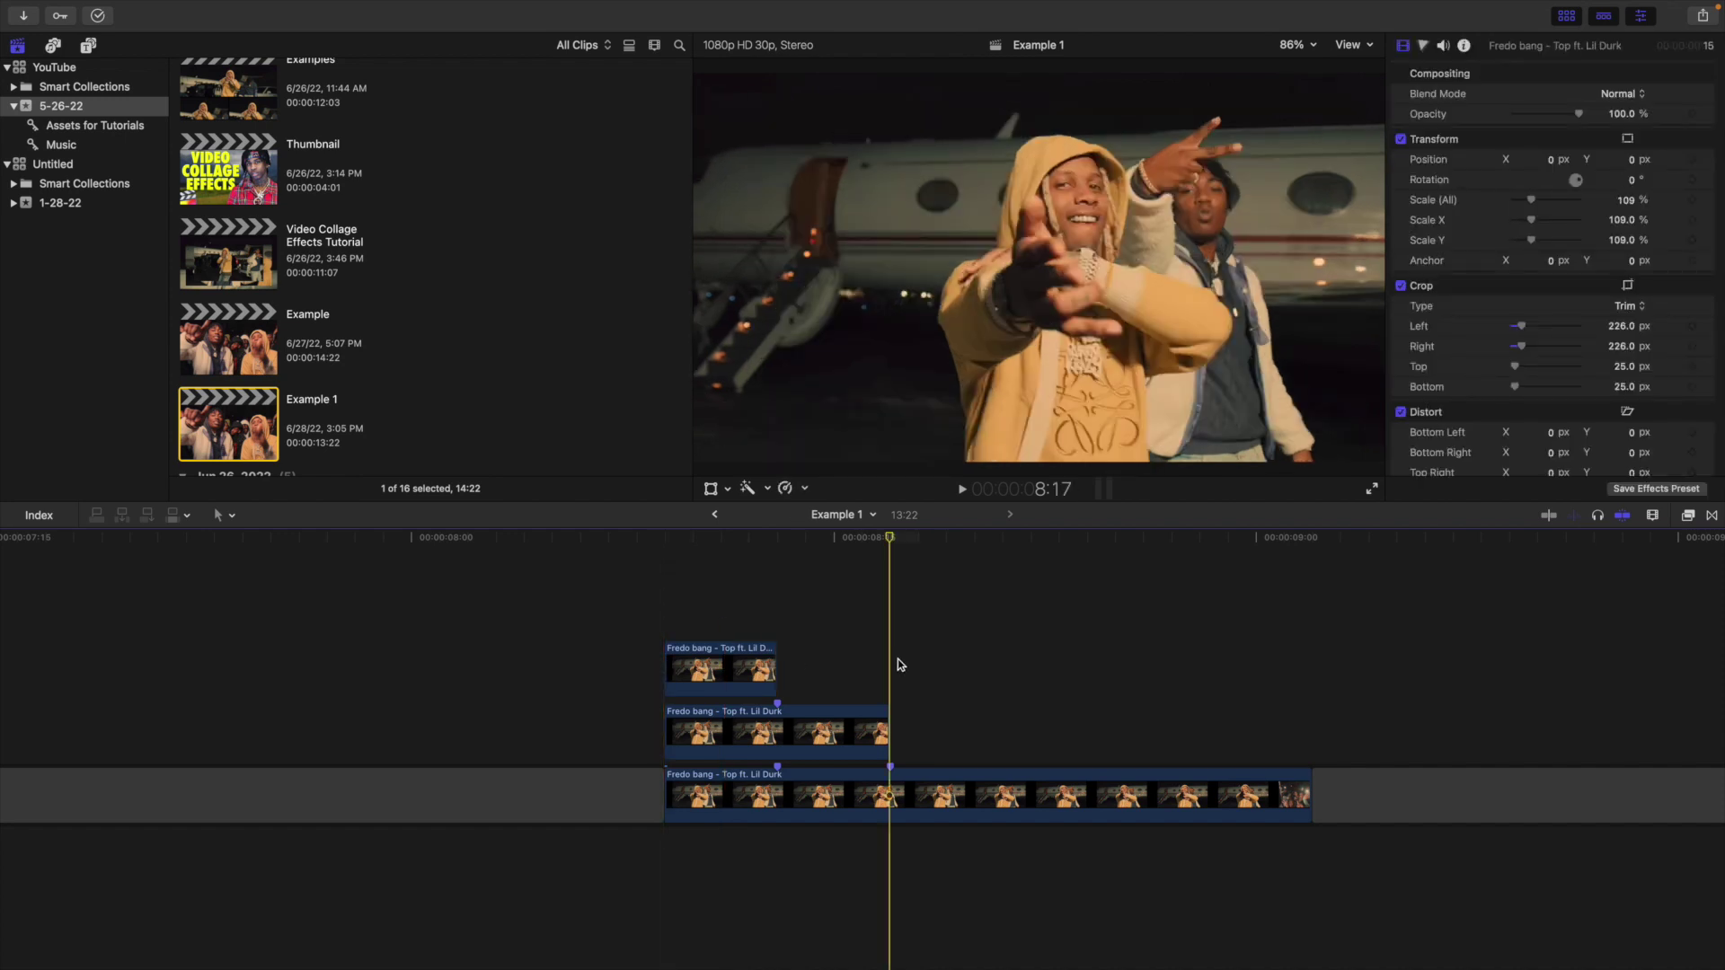
pyautogui.press('Left')
pyautogui.press('Left')
pyautogui.press('Left')
pyautogui.press('Left')
pyautogui.press('Left')
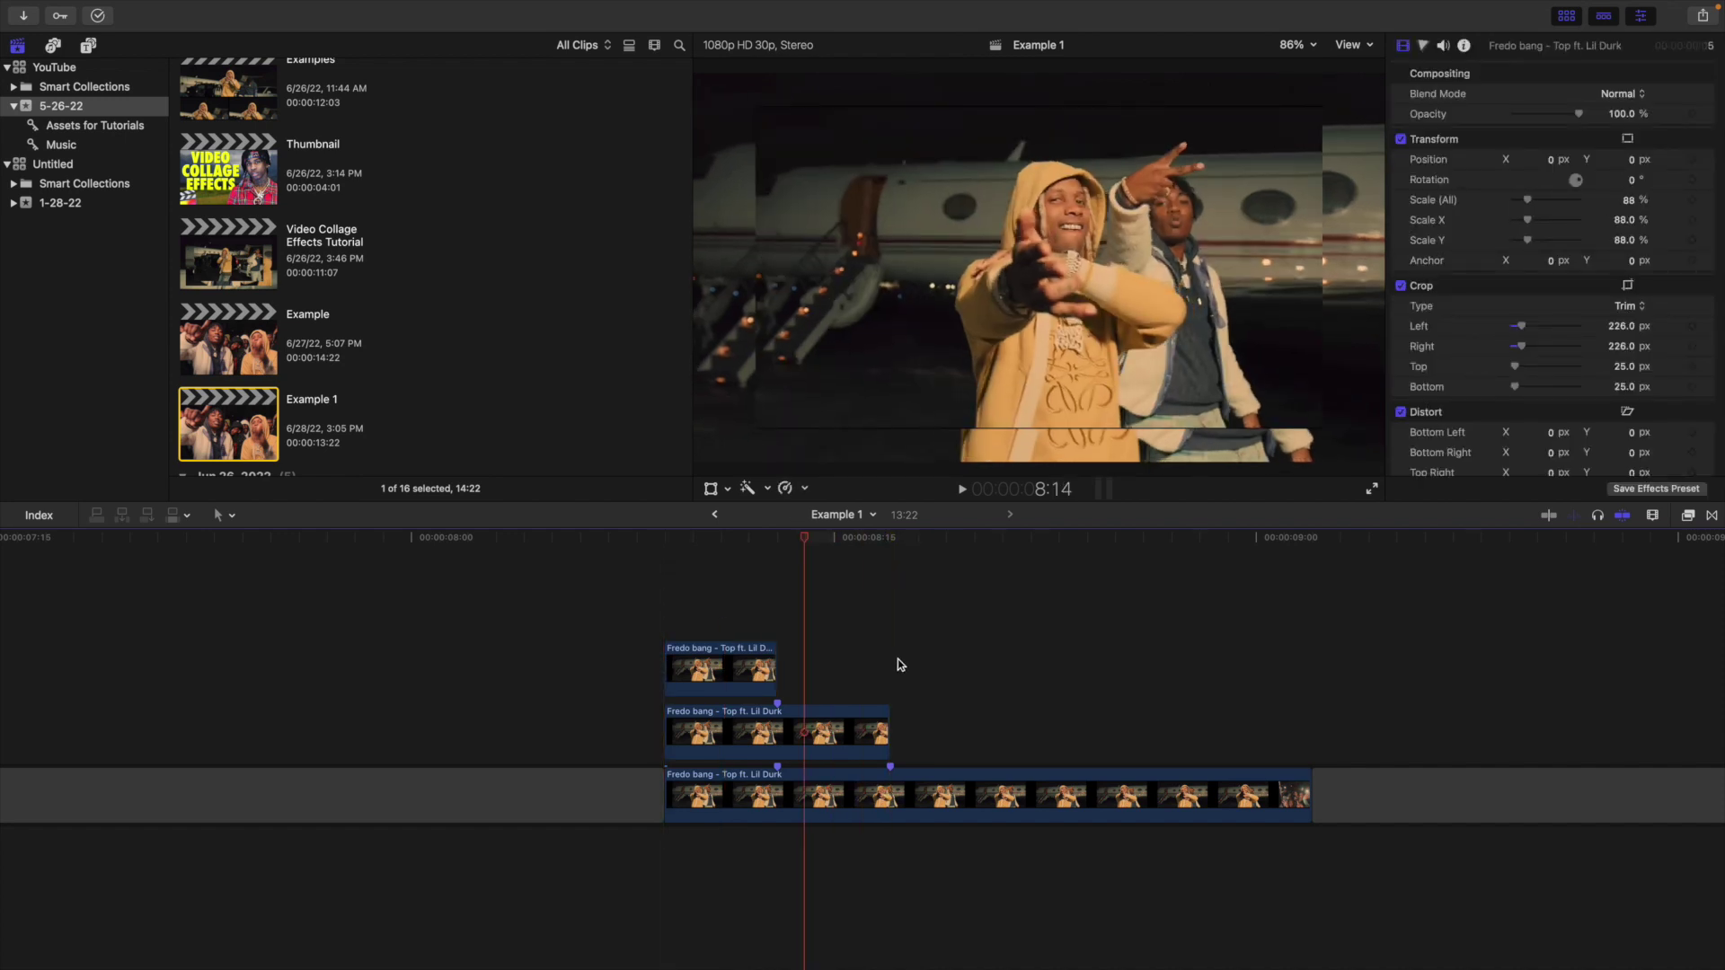
pyautogui.press('Left')
pyautogui.press('Left')
pyautogui.press('Left')
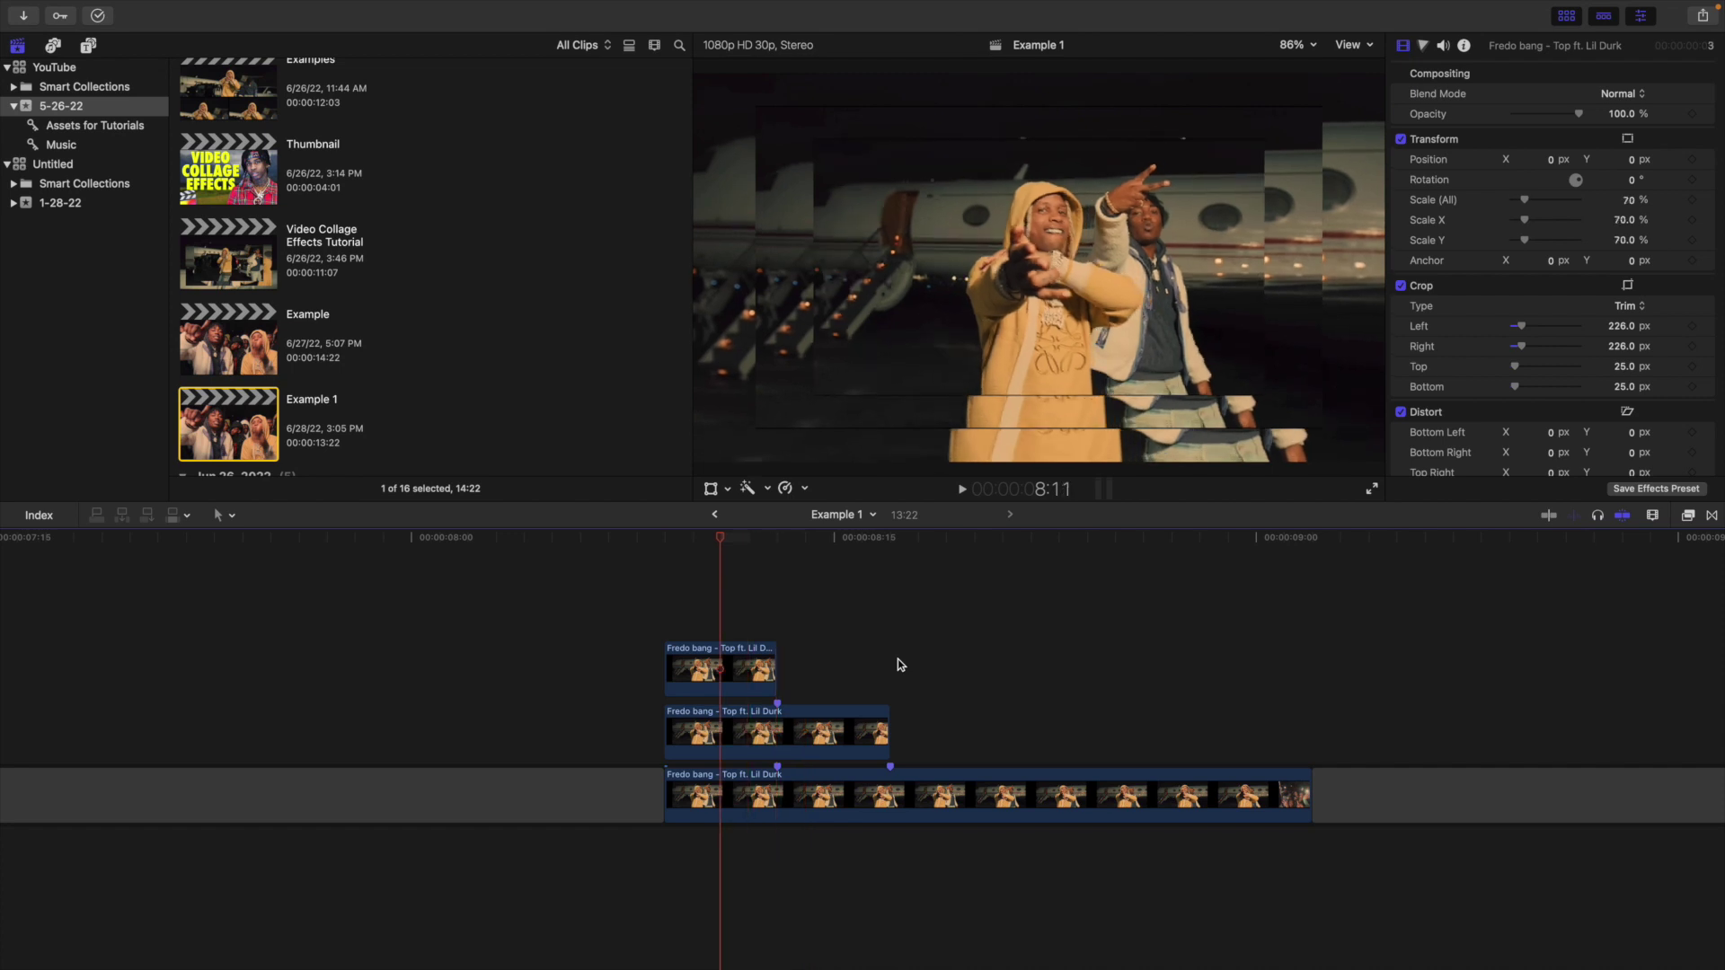
# Replay the three-layer effect from the gap before it.
pyautogui.press('space')
pyautogui.click(428, 649)
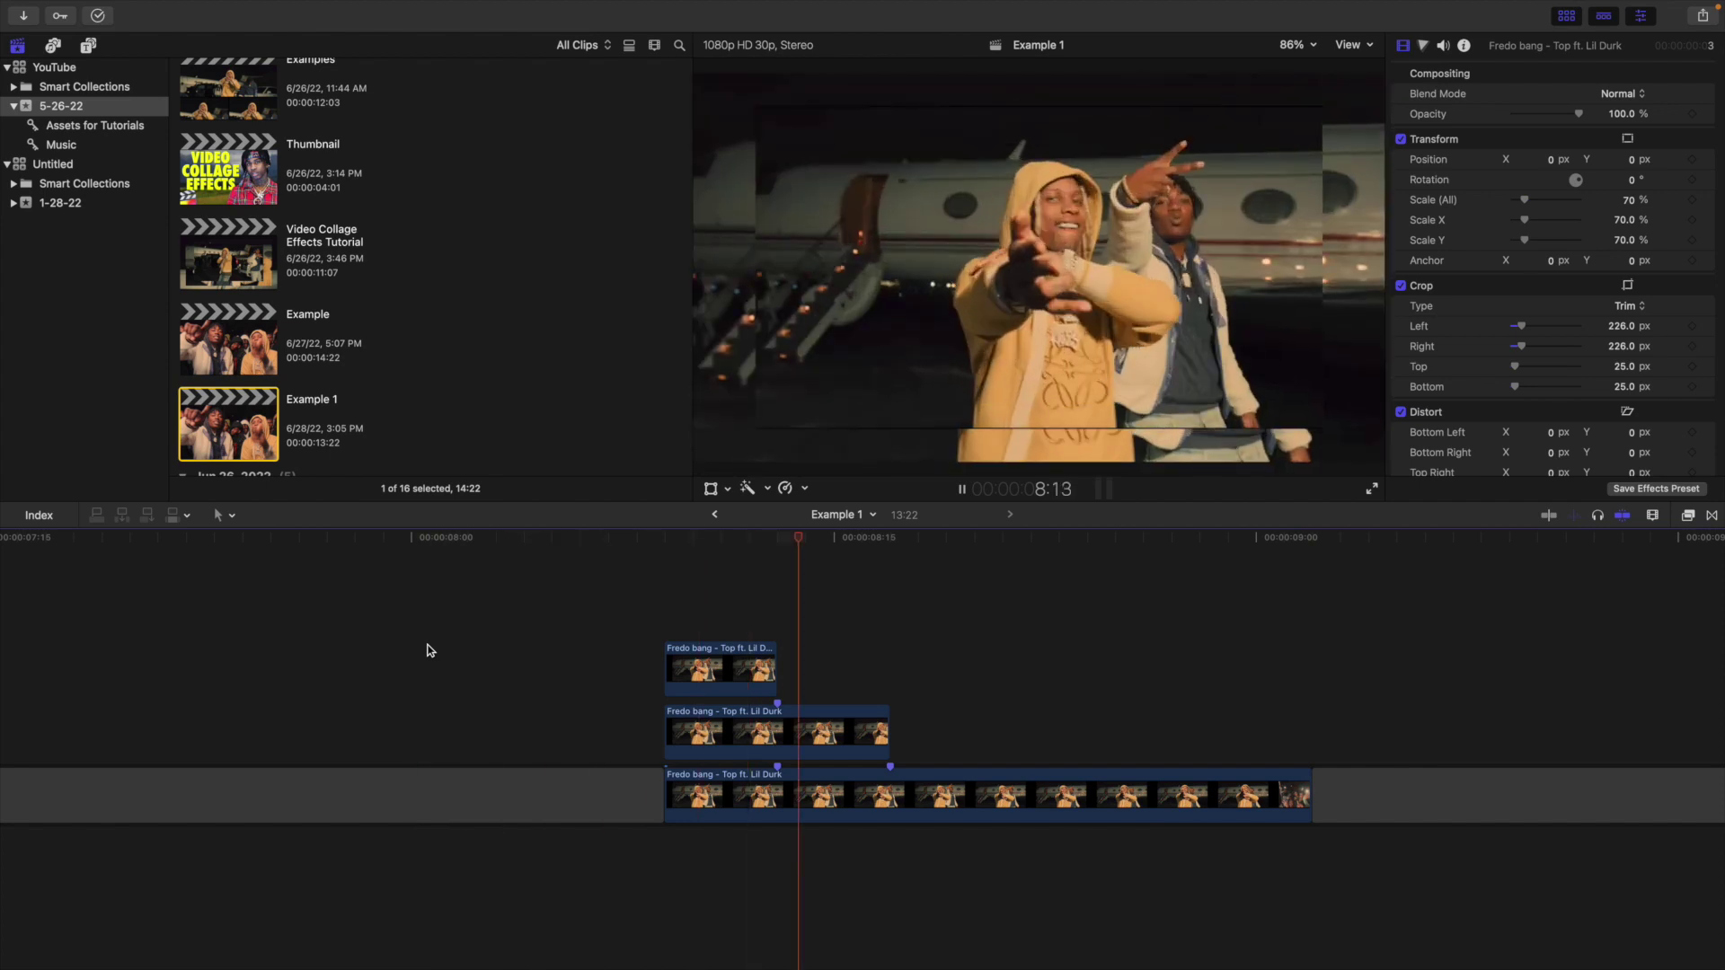
pyautogui.click(427, 648)
pyautogui.press('space')
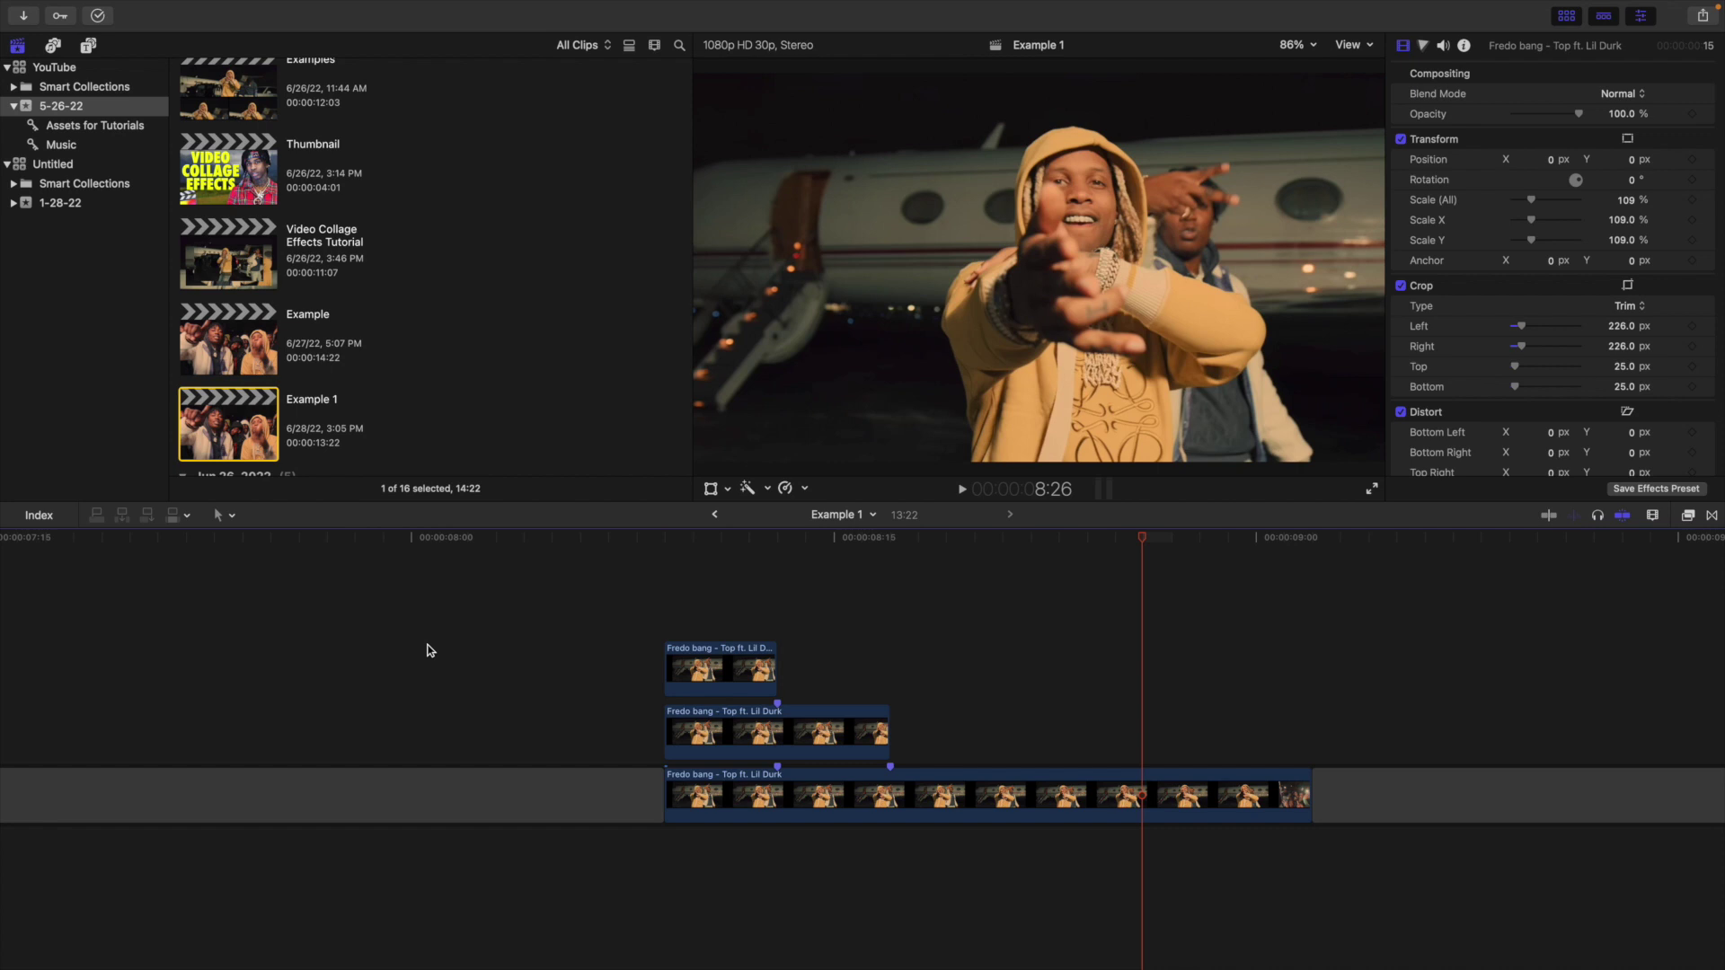
# Move the second clip of the final Fredo bang group onto the layer above the first, starting at the first clip's marker.
pyautogui.press('super+minus')
pyautogui.press('super+minus')
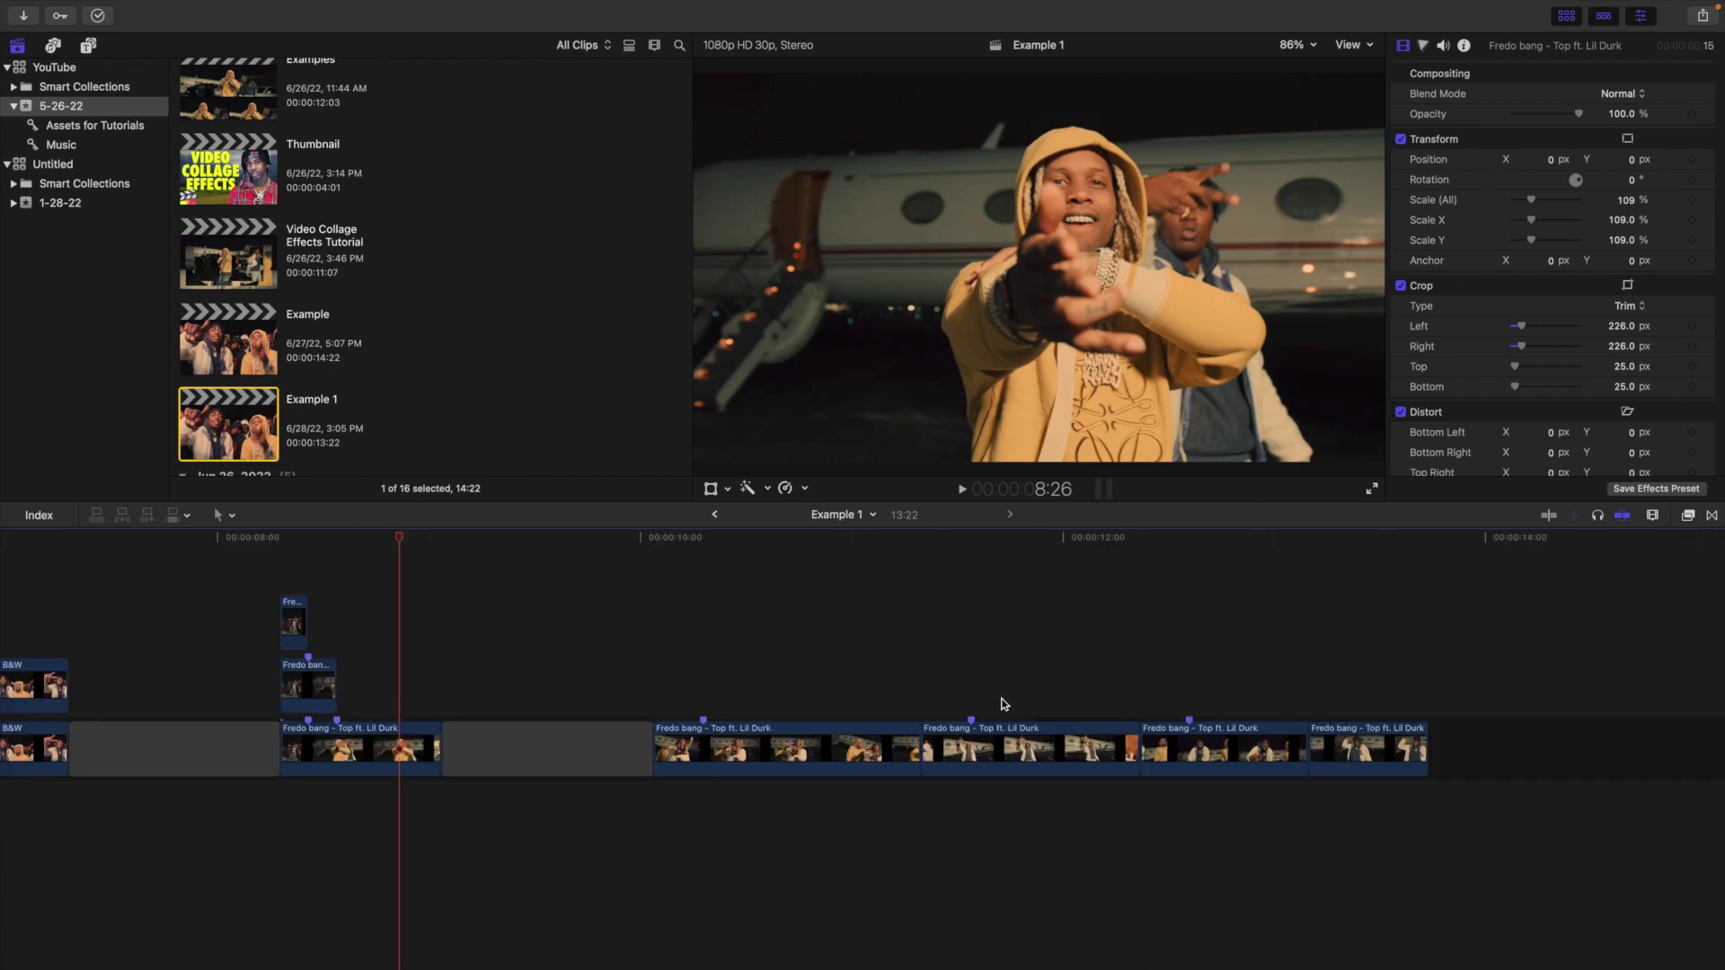
pyautogui.moveTo(1007, 747); pyautogui.dragTo(789, 663)
pyautogui.click(752, 627)
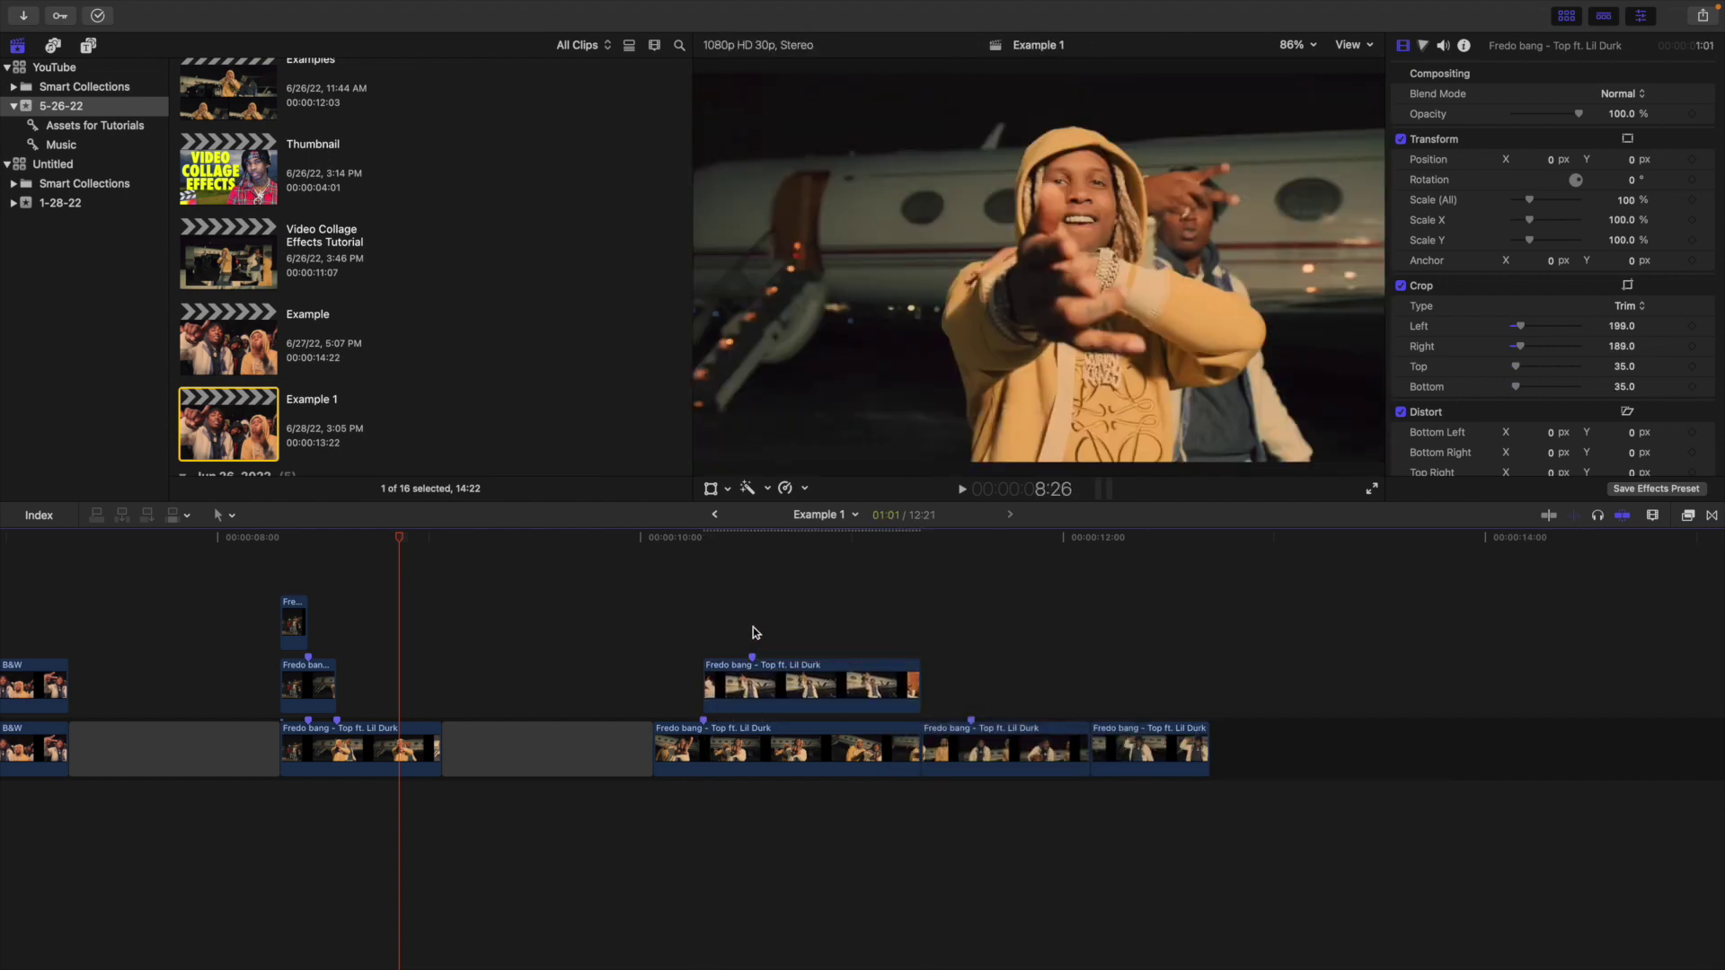
# Transform the second-layer clip at 10:16 to about 51.5% scale and place it in the frame's upper-left corner, about X -449, Y 244 px.
pyautogui.click(784, 678)
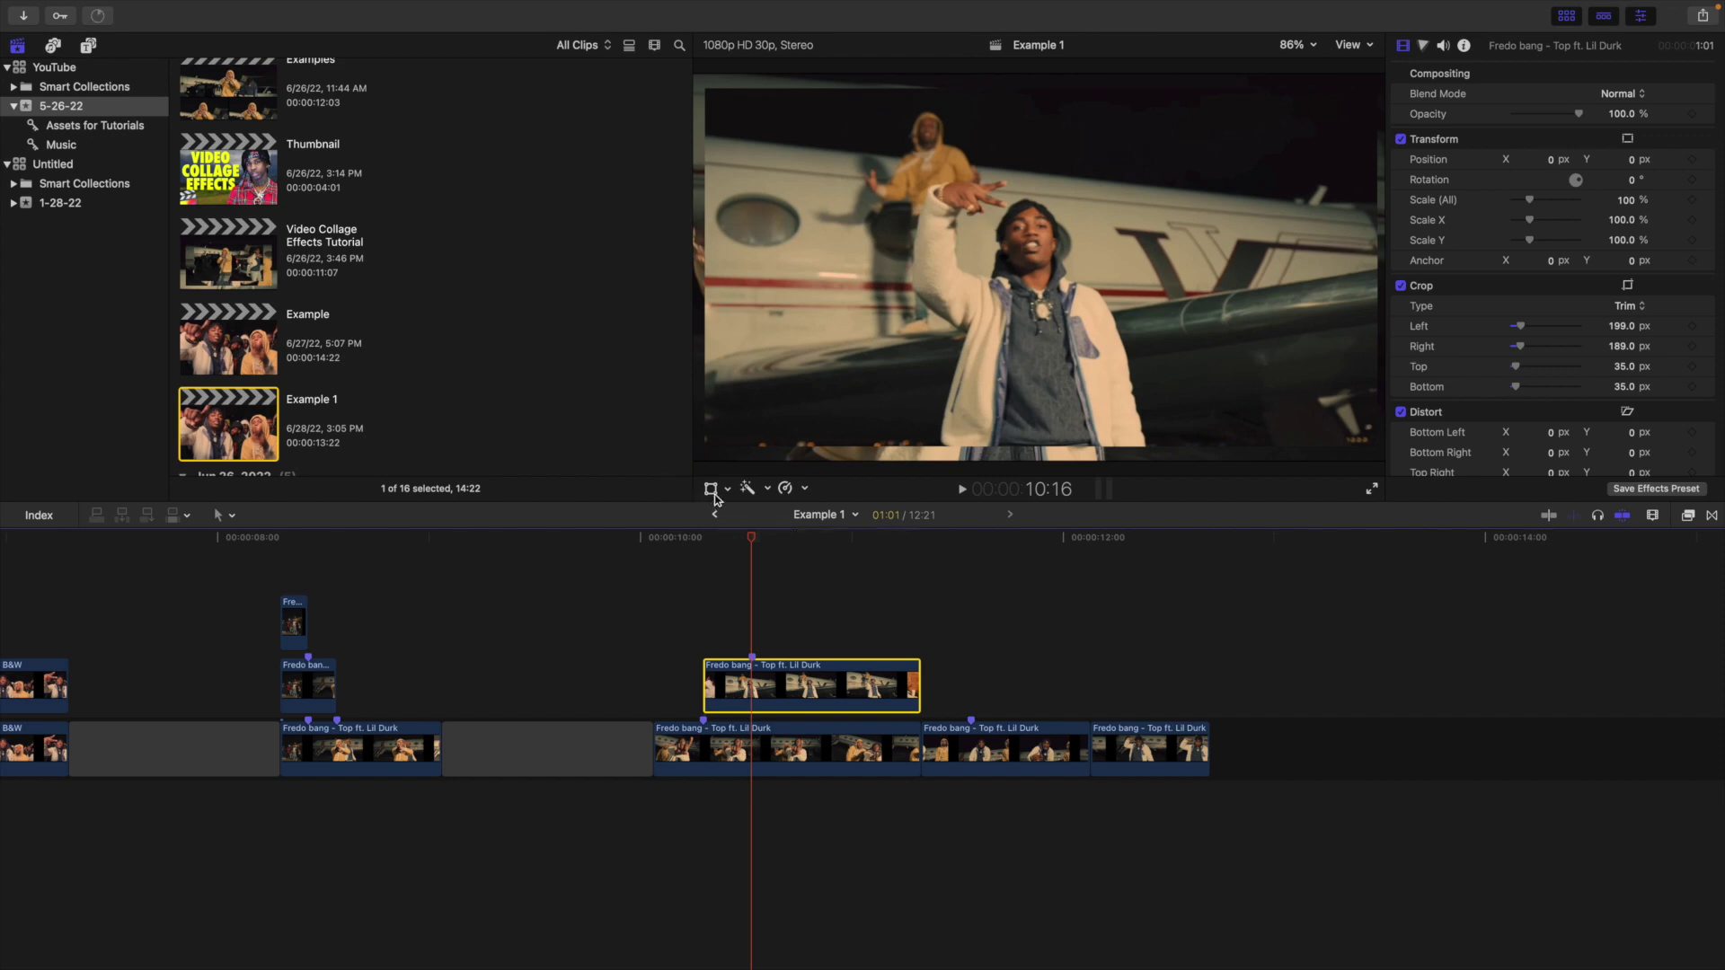
pyautogui.click(711, 488)
pyautogui.moveTo(708, 446); pyautogui.dragTo(945, 364)
pyautogui.moveTo(978, 288); pyautogui.dragTo(813, 185)
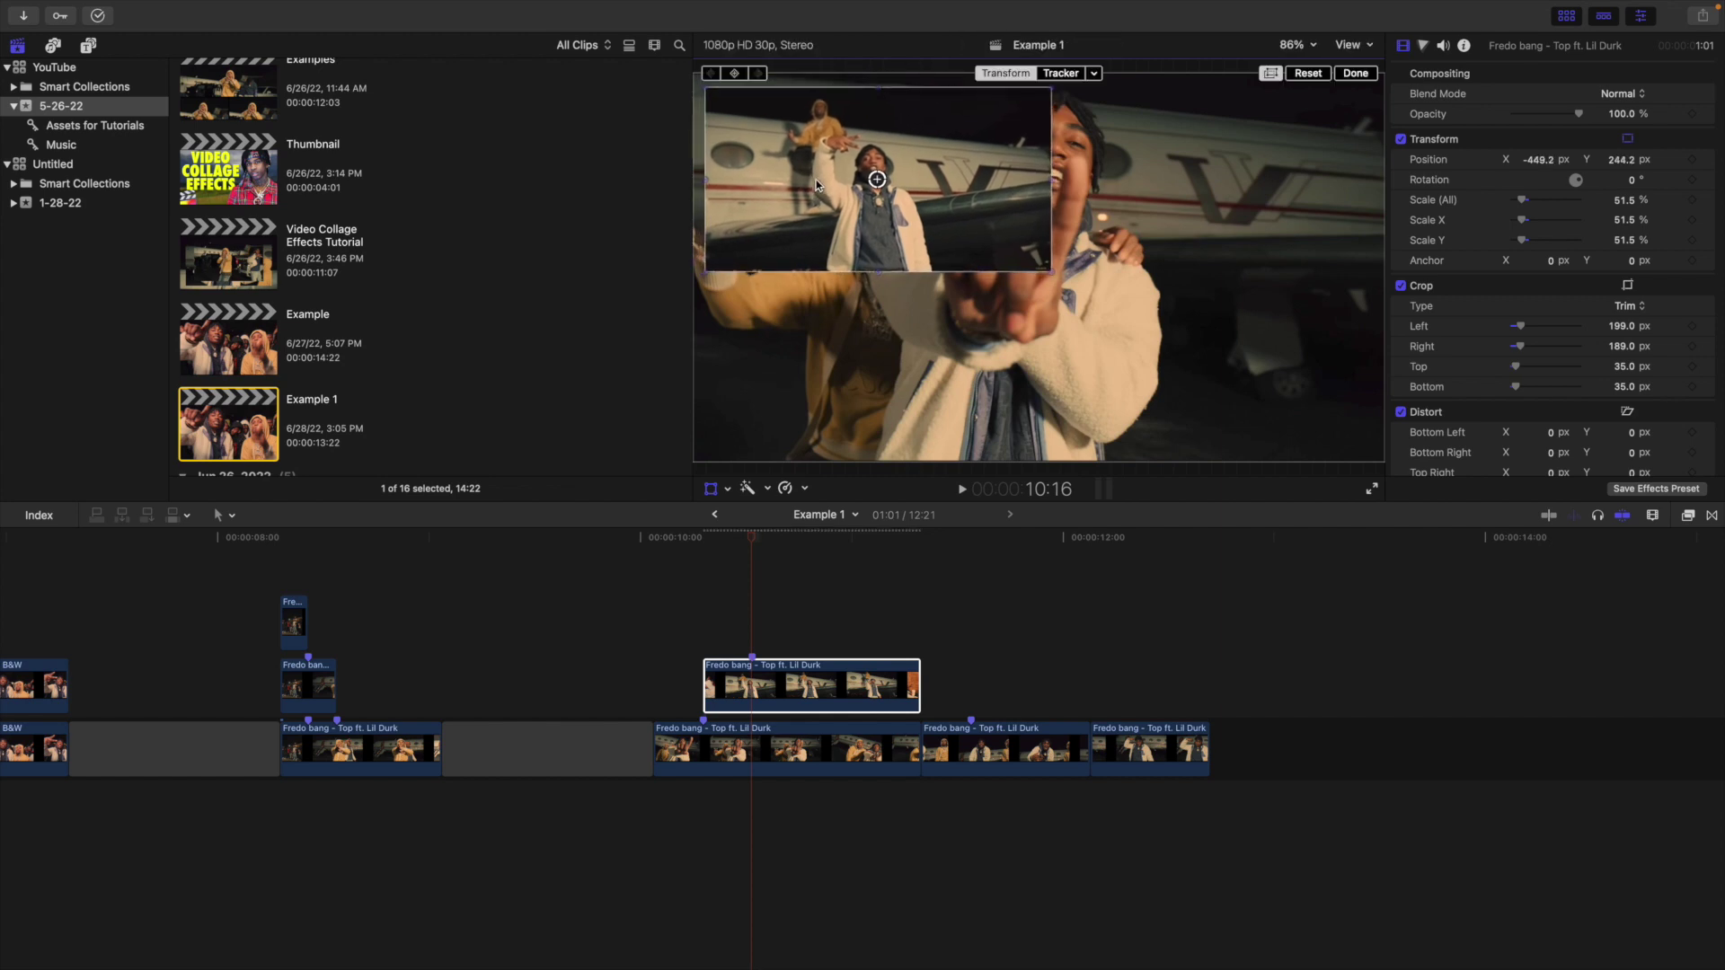
# Stack the next clip on the third layer at 10:16 and shrink it to about 57.5% at X 312.6, Y -205 px.
pyautogui.click(810, 690)
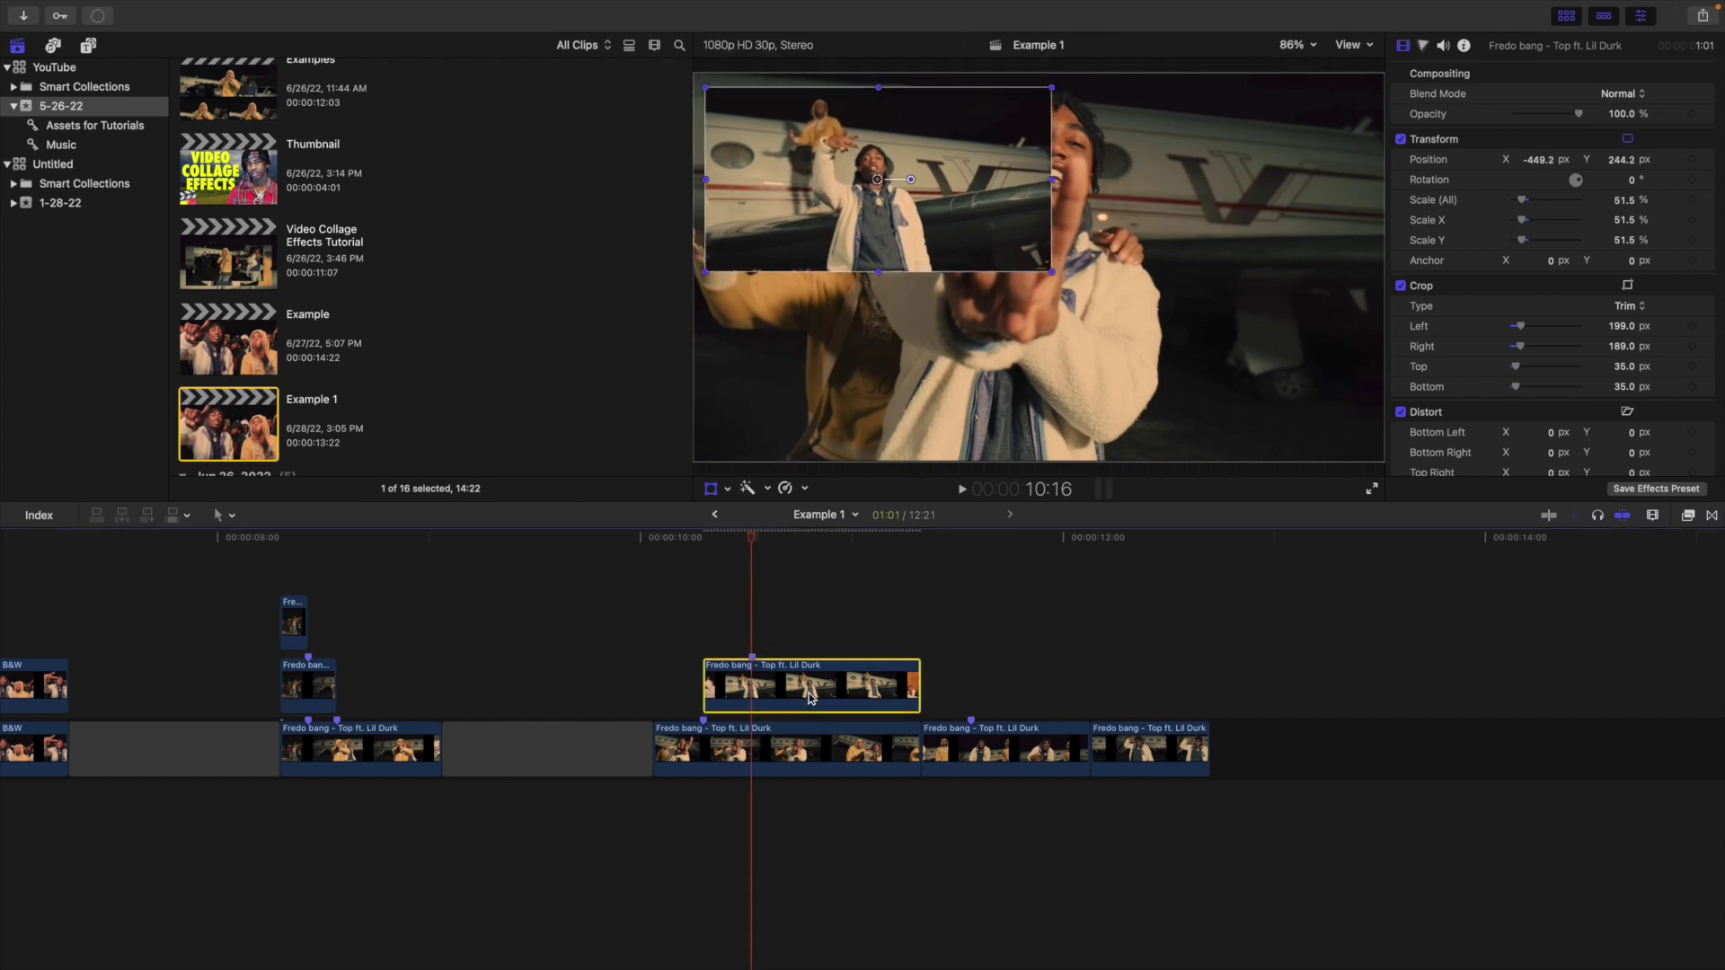
pyautogui.moveTo(977, 759); pyautogui.dragTo(791, 603)
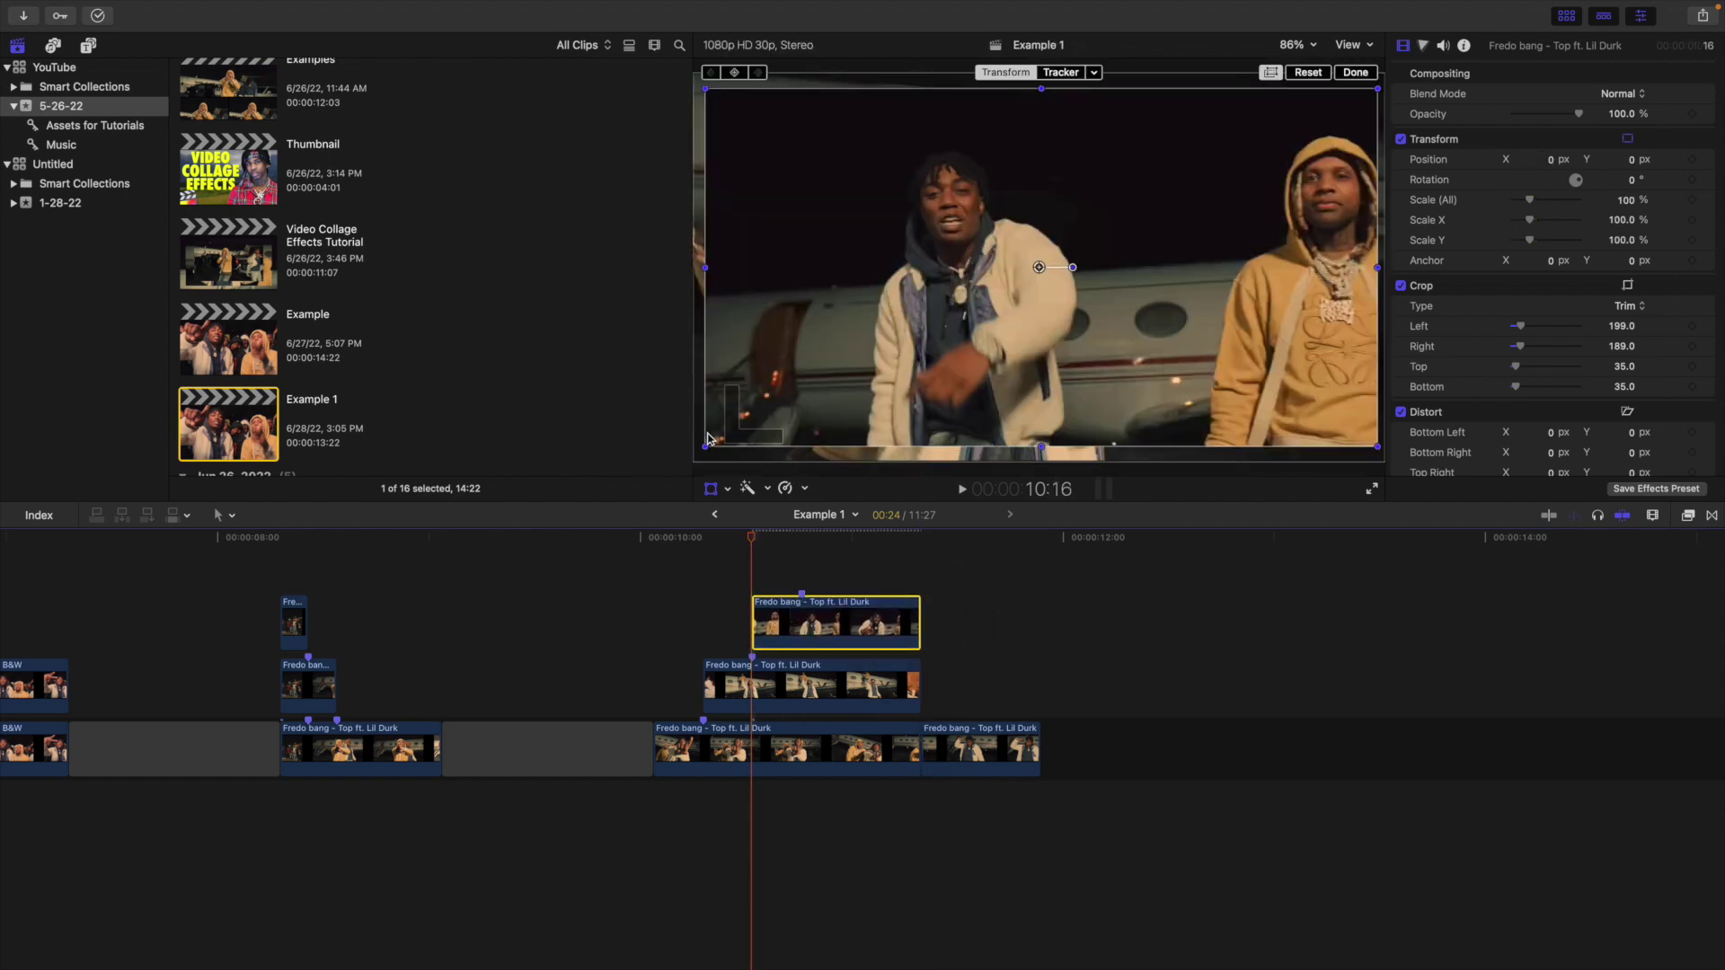
pyautogui.moveTo(707, 446); pyautogui.dragTo(847, 369)
pyautogui.moveTo(1003, 265); pyautogui.dragTo(1115, 338)
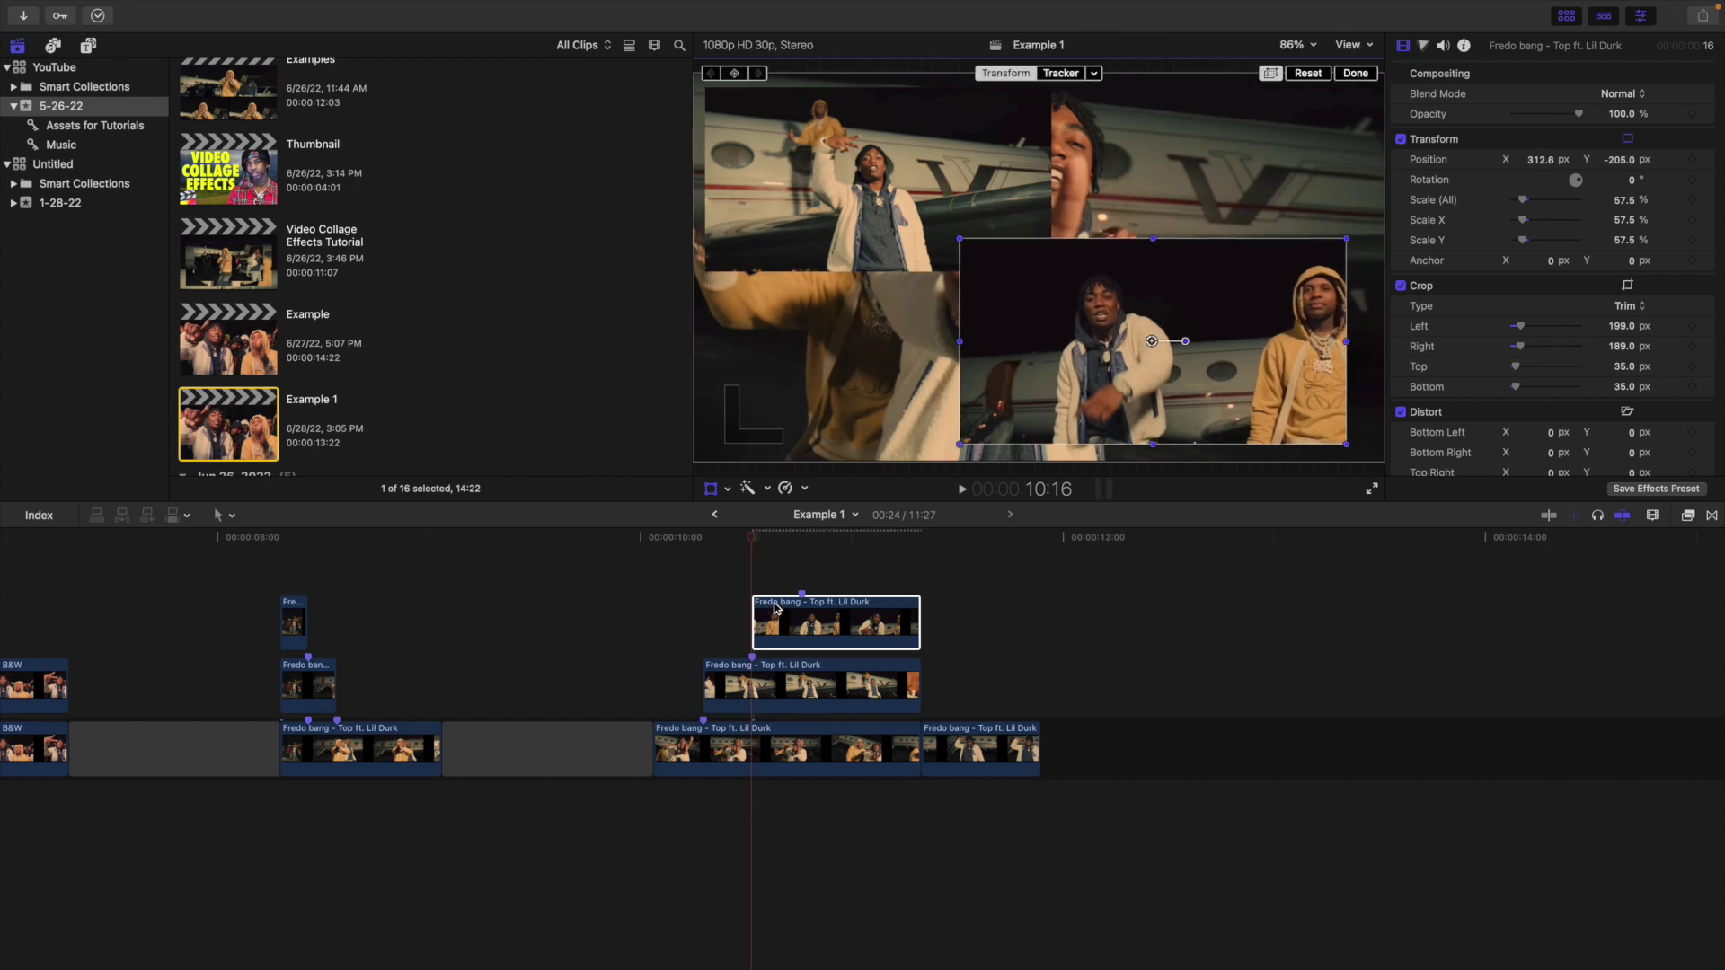
# Stack the last Fredo bang clip on the fourth layer, starting at the third-layer clip's marker.
pyautogui.moveTo(985, 746); pyautogui.dragTo(868, 556)
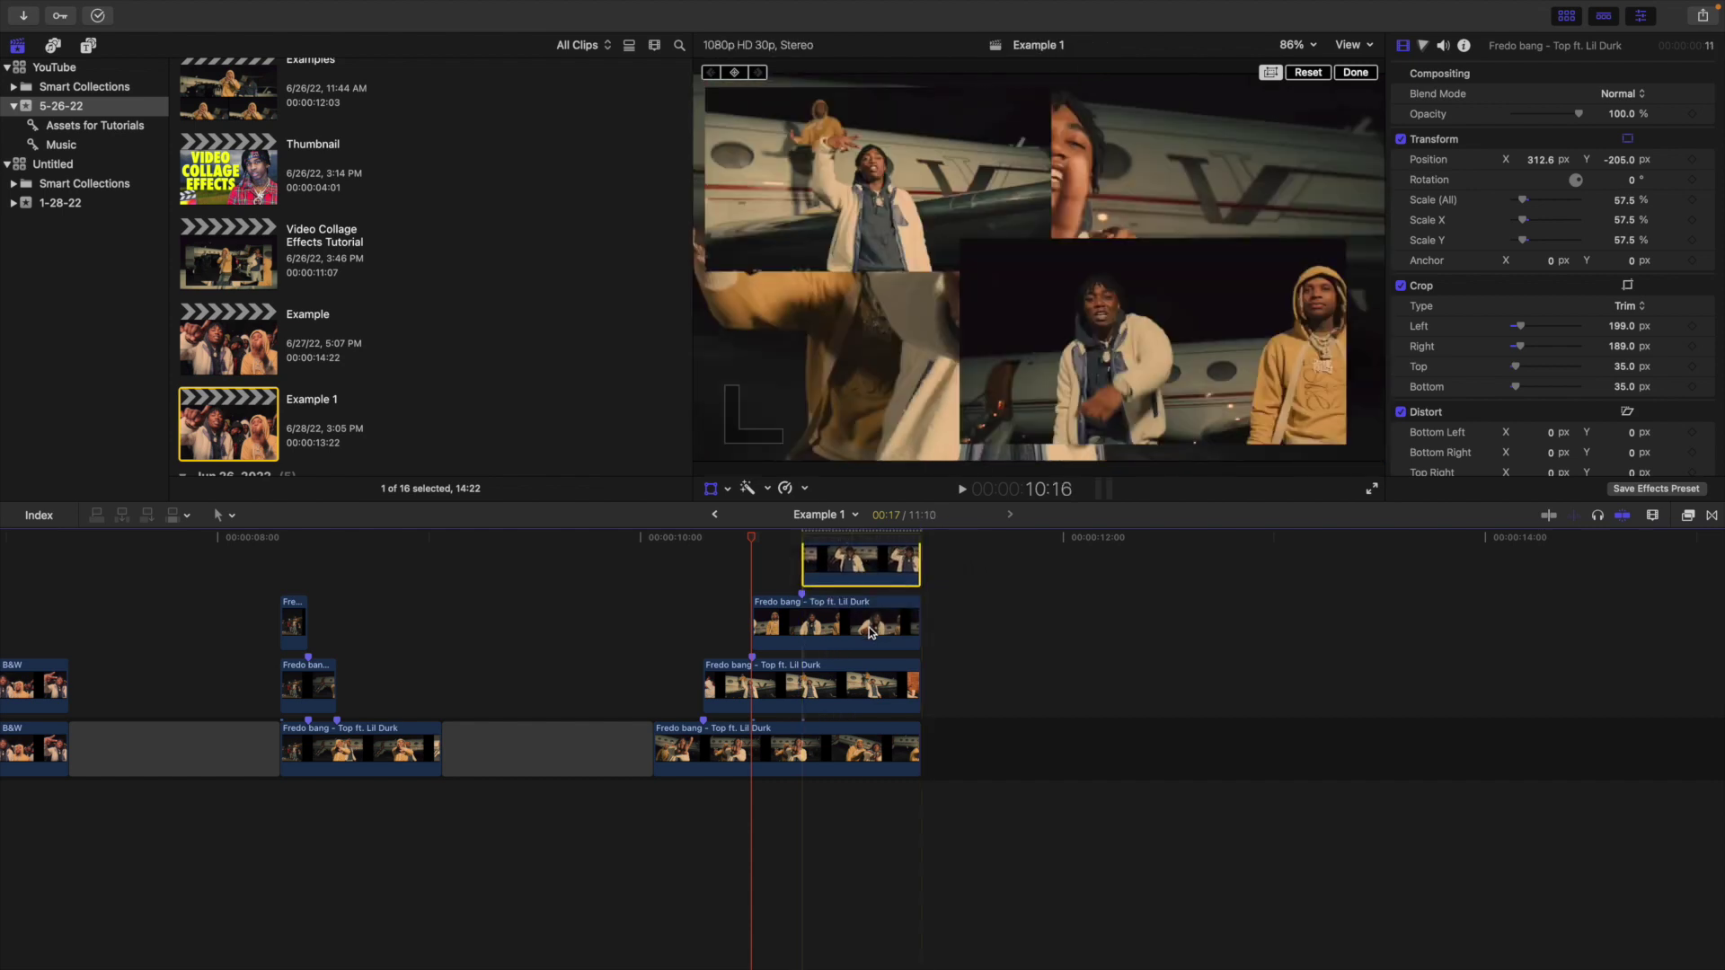
# Shrink the fourth-layer clip to about 72.5% scale and tilt it about 8.4° in the frame's center.
pyautogui.click(867, 604)
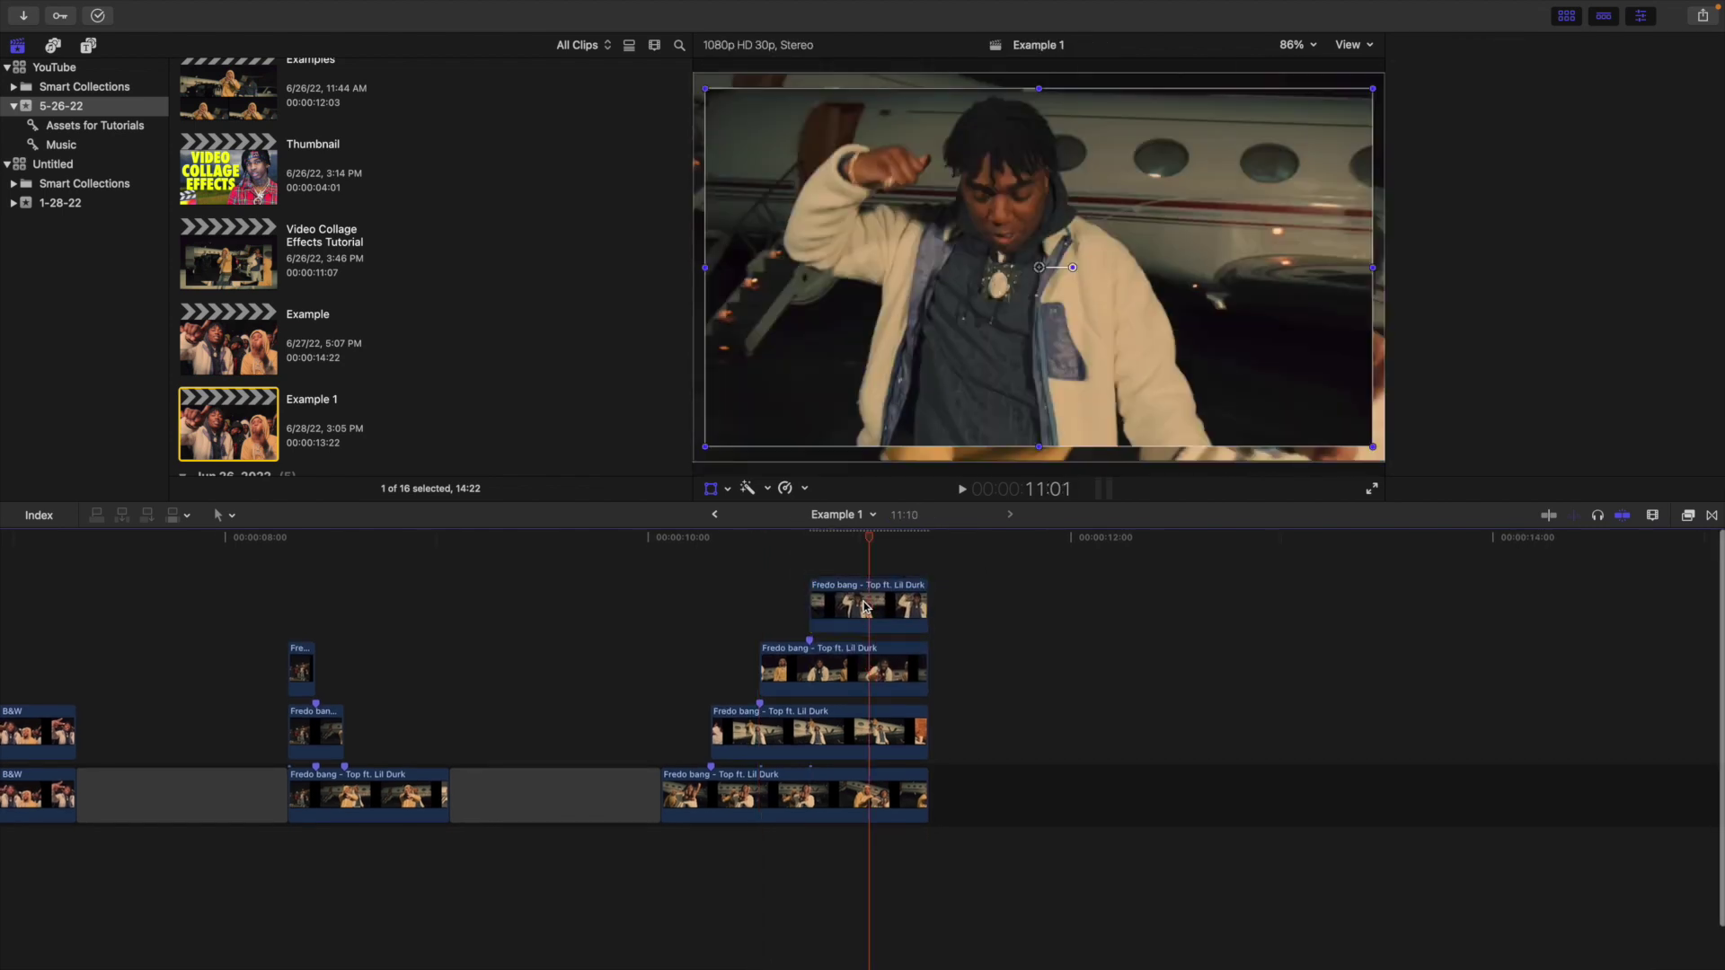
pyautogui.click(867, 608)
pyautogui.moveTo(718, 452); pyautogui.dragTo(858, 395)
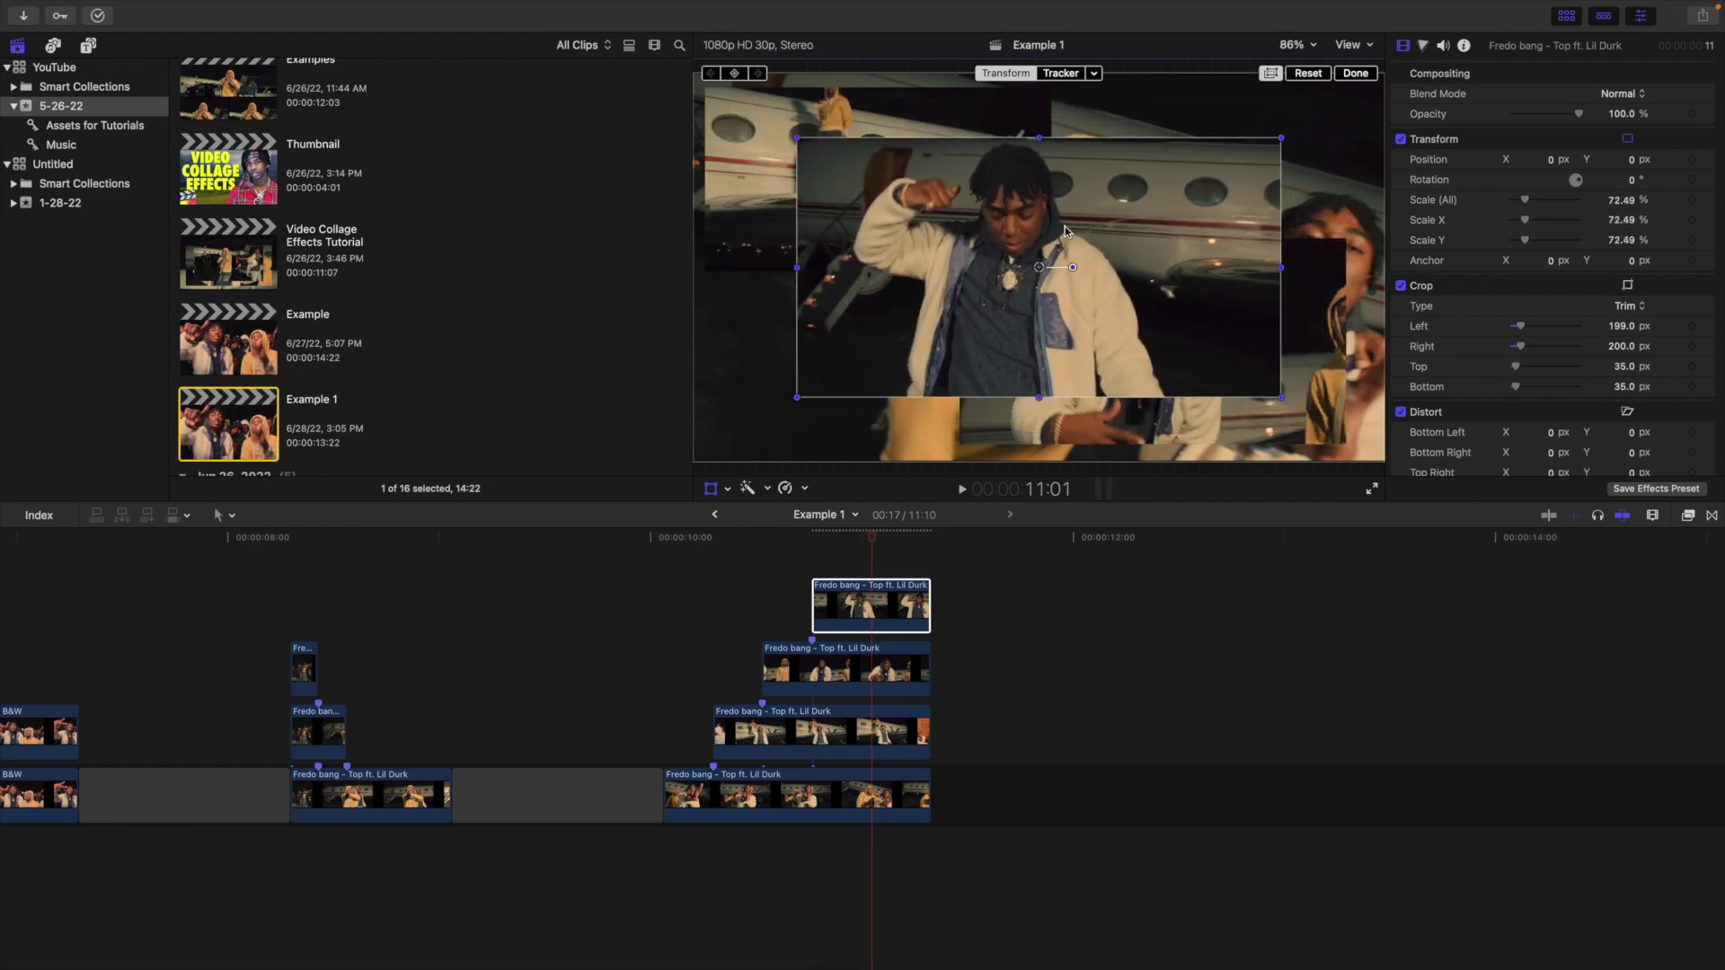
pyautogui.moveTo(1073, 267); pyautogui.dragTo(1077, 268)
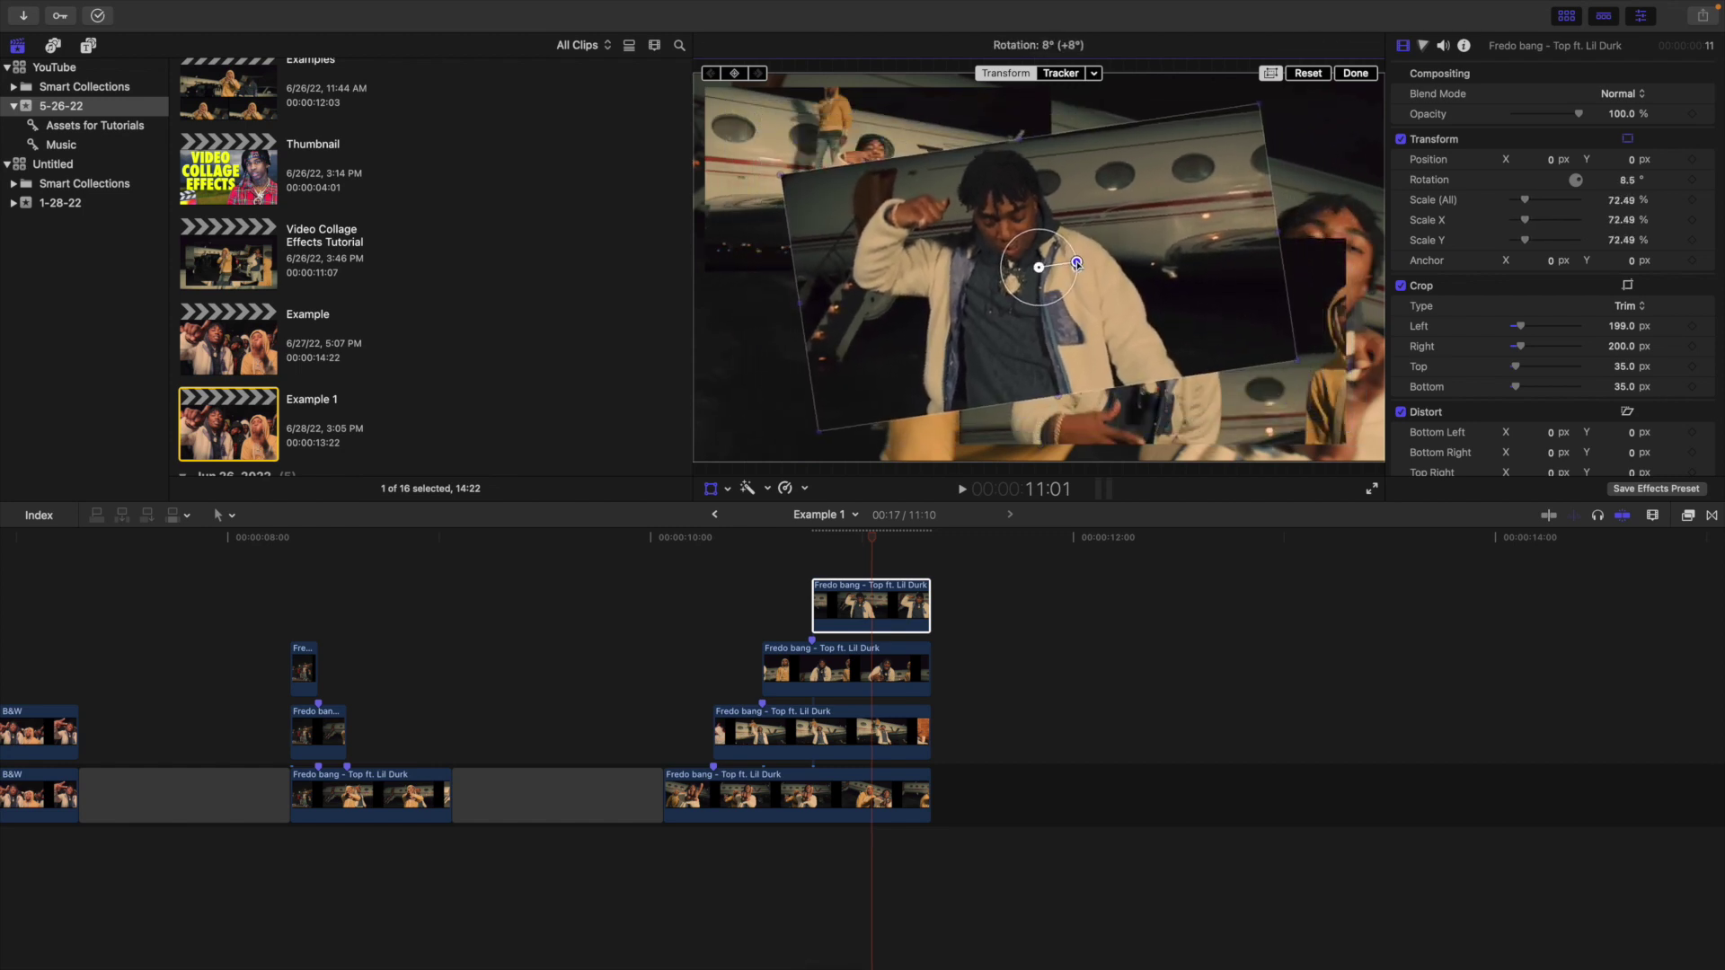
pyautogui.click(1355, 72)
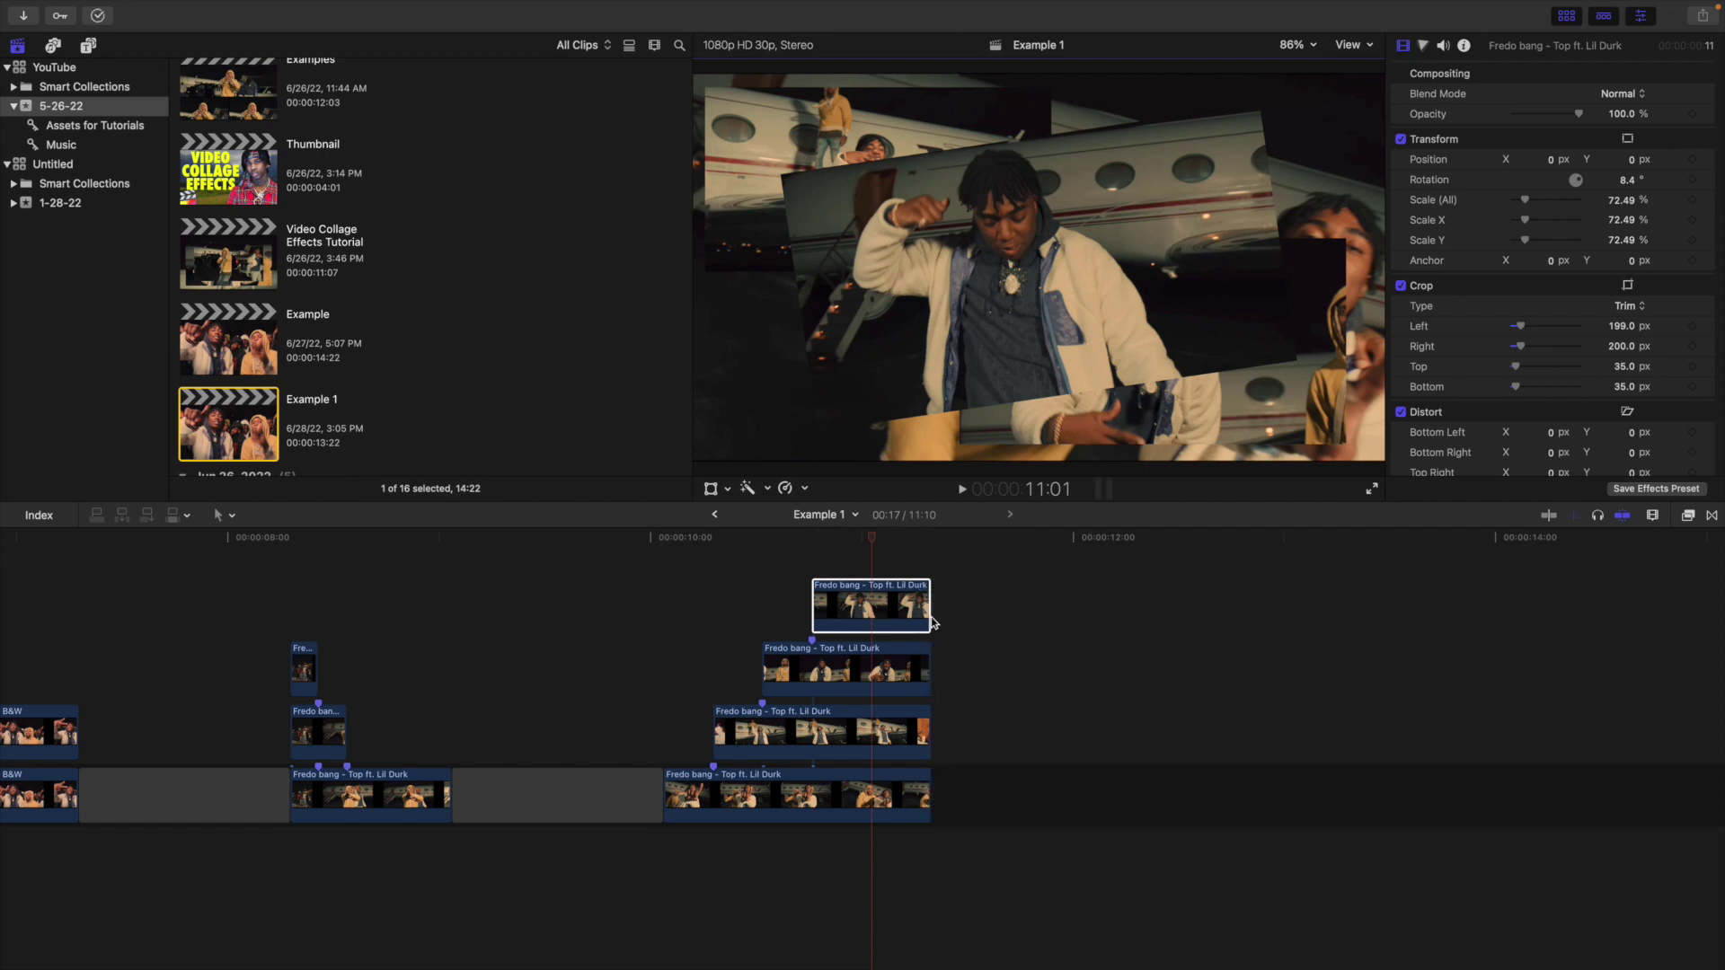
# Play back the final four-layer Fredo bang collage from about 10:00 to review the effect.
pyautogui.click(663, 672)
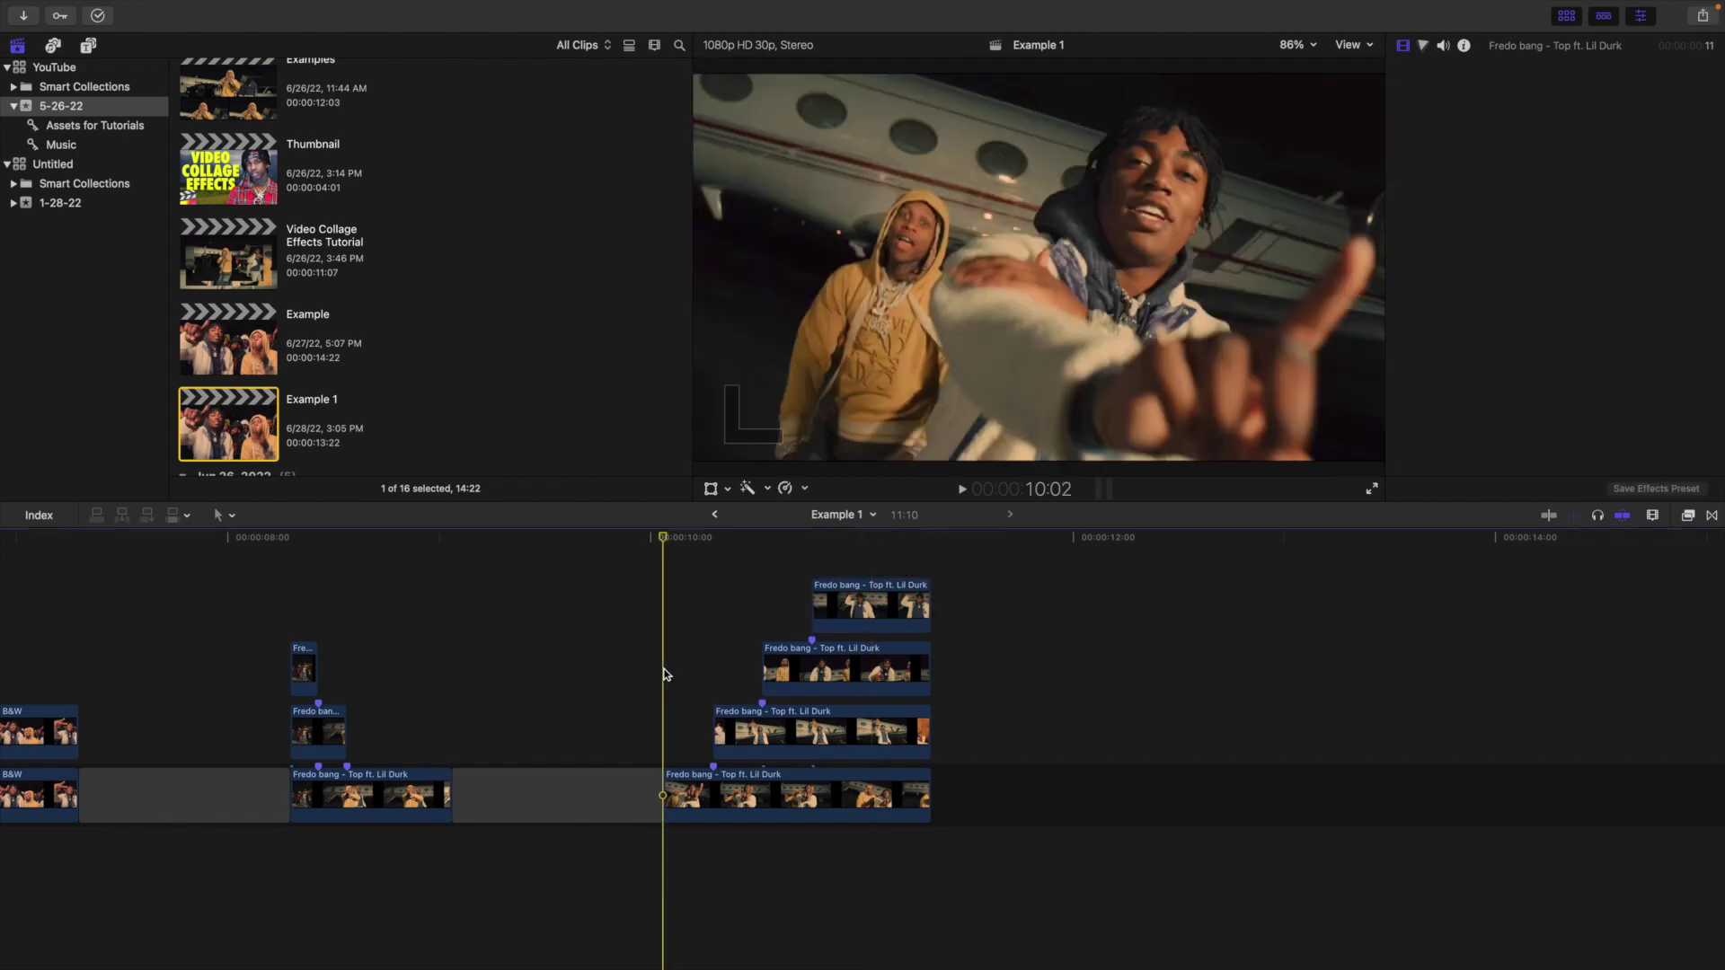
pyautogui.press('space')
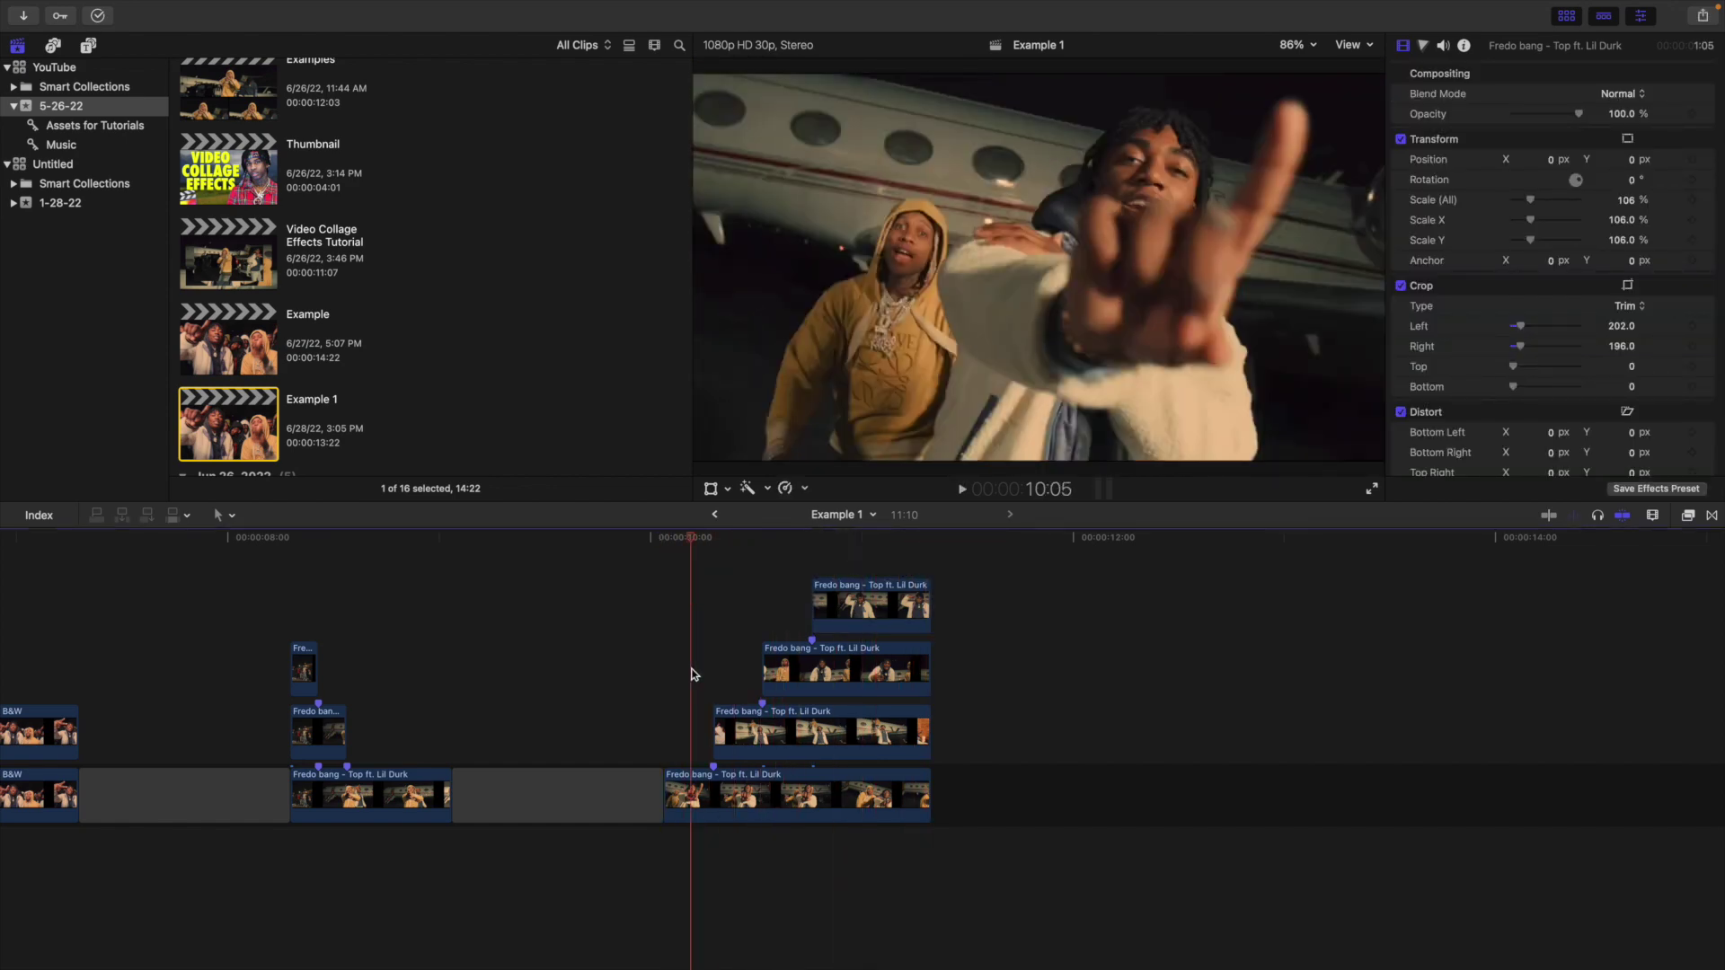
pyautogui.click(627, 672)
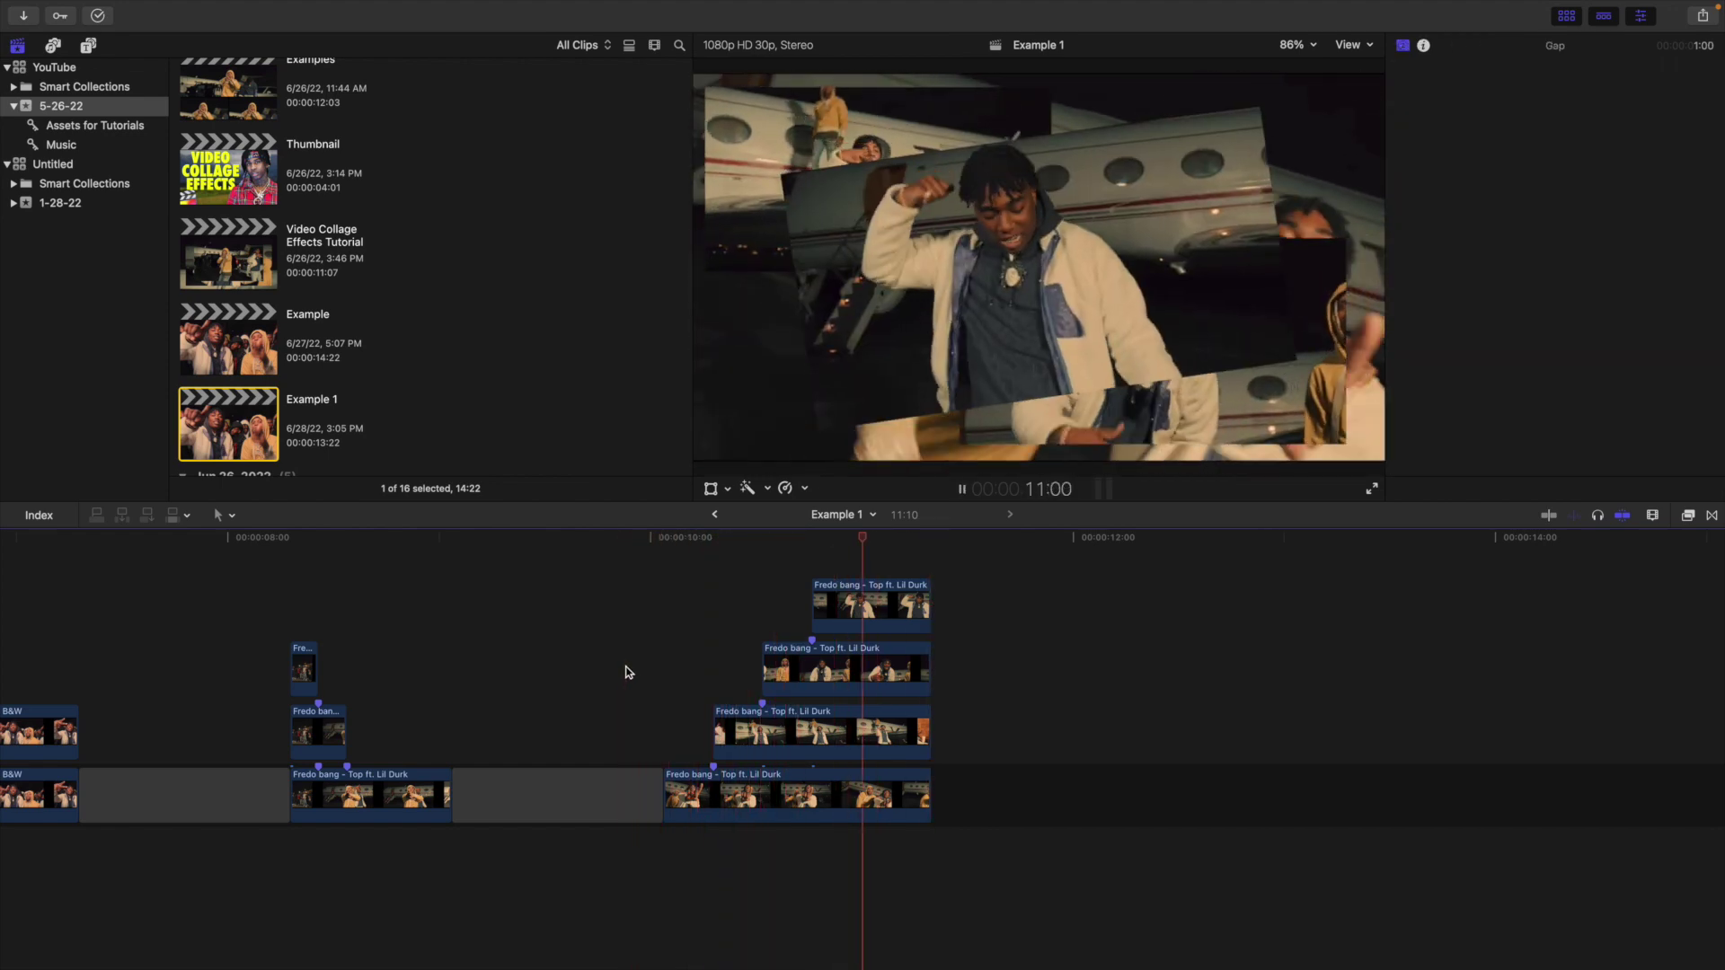
pyautogui.click(627, 672)
pyautogui.click(627, 672)
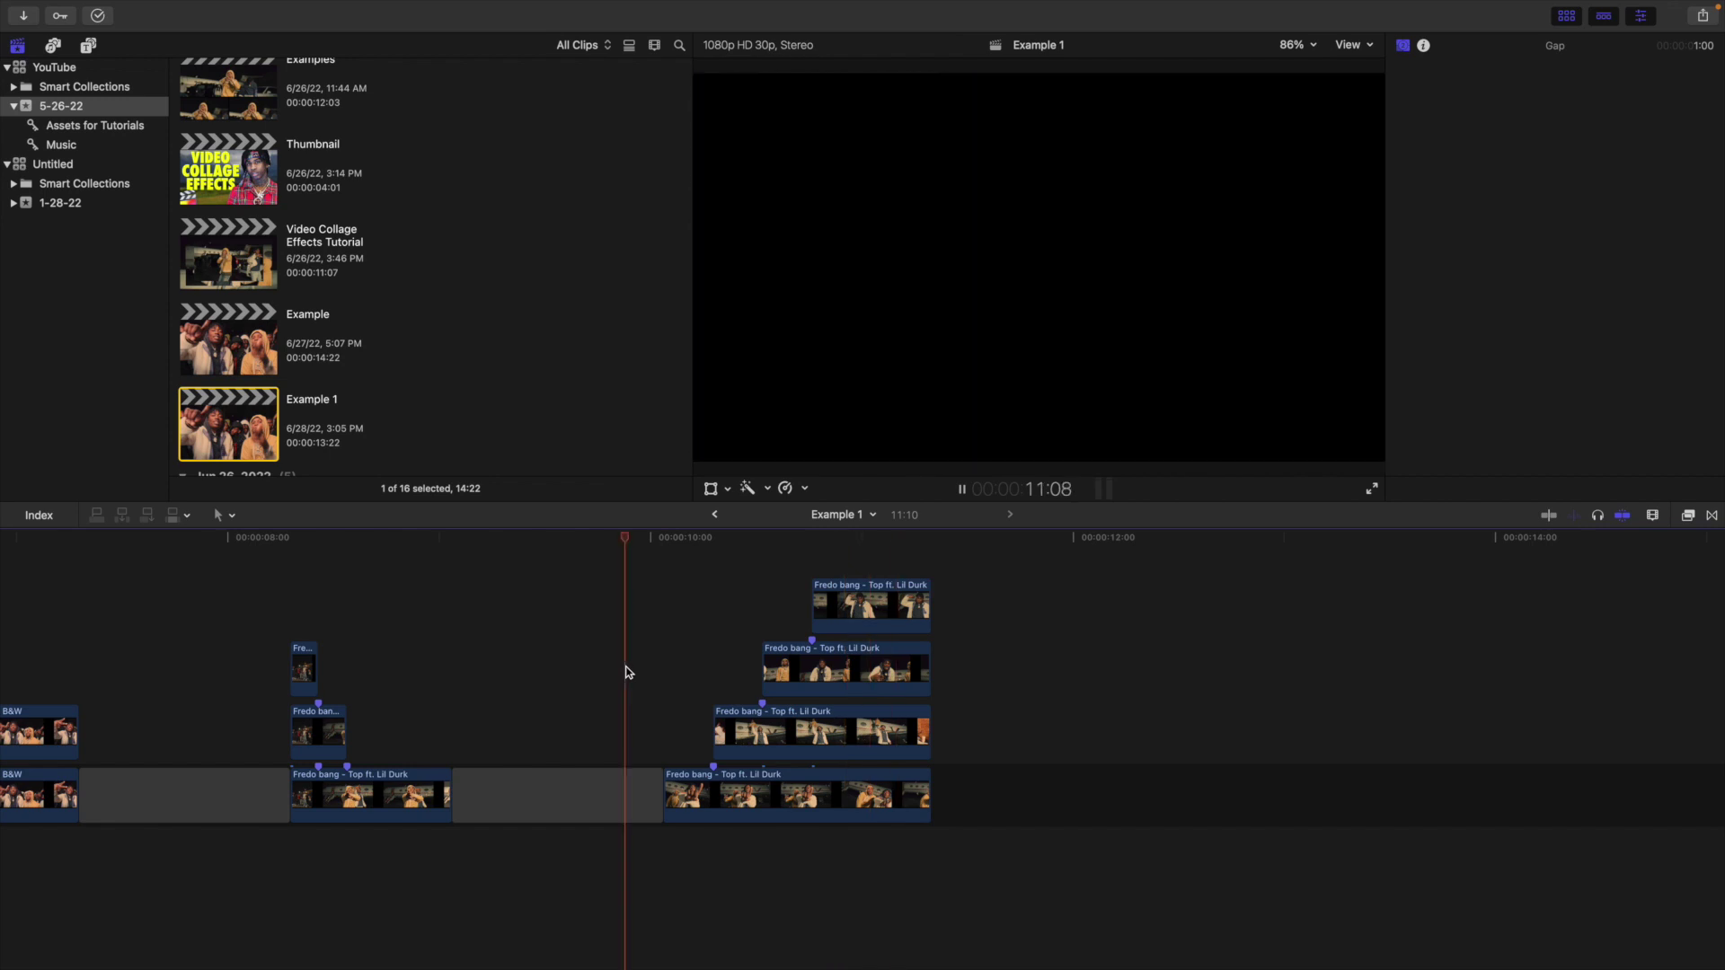
pyautogui.press('space')
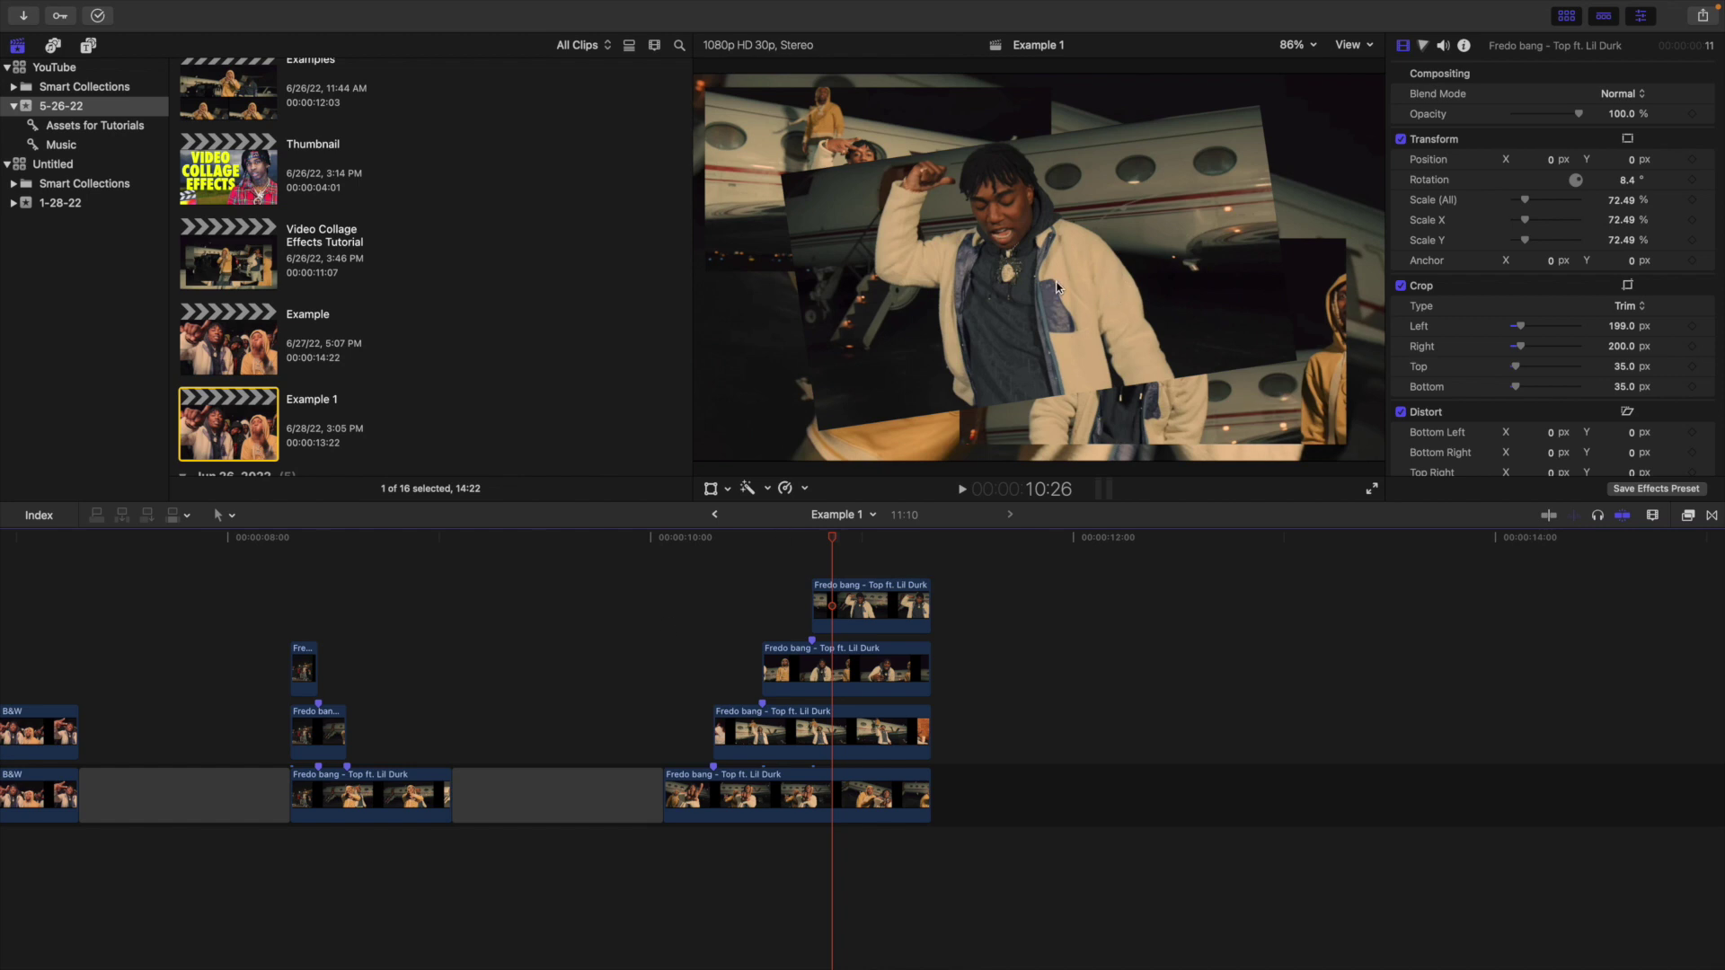
pyautogui.click(656, 602)
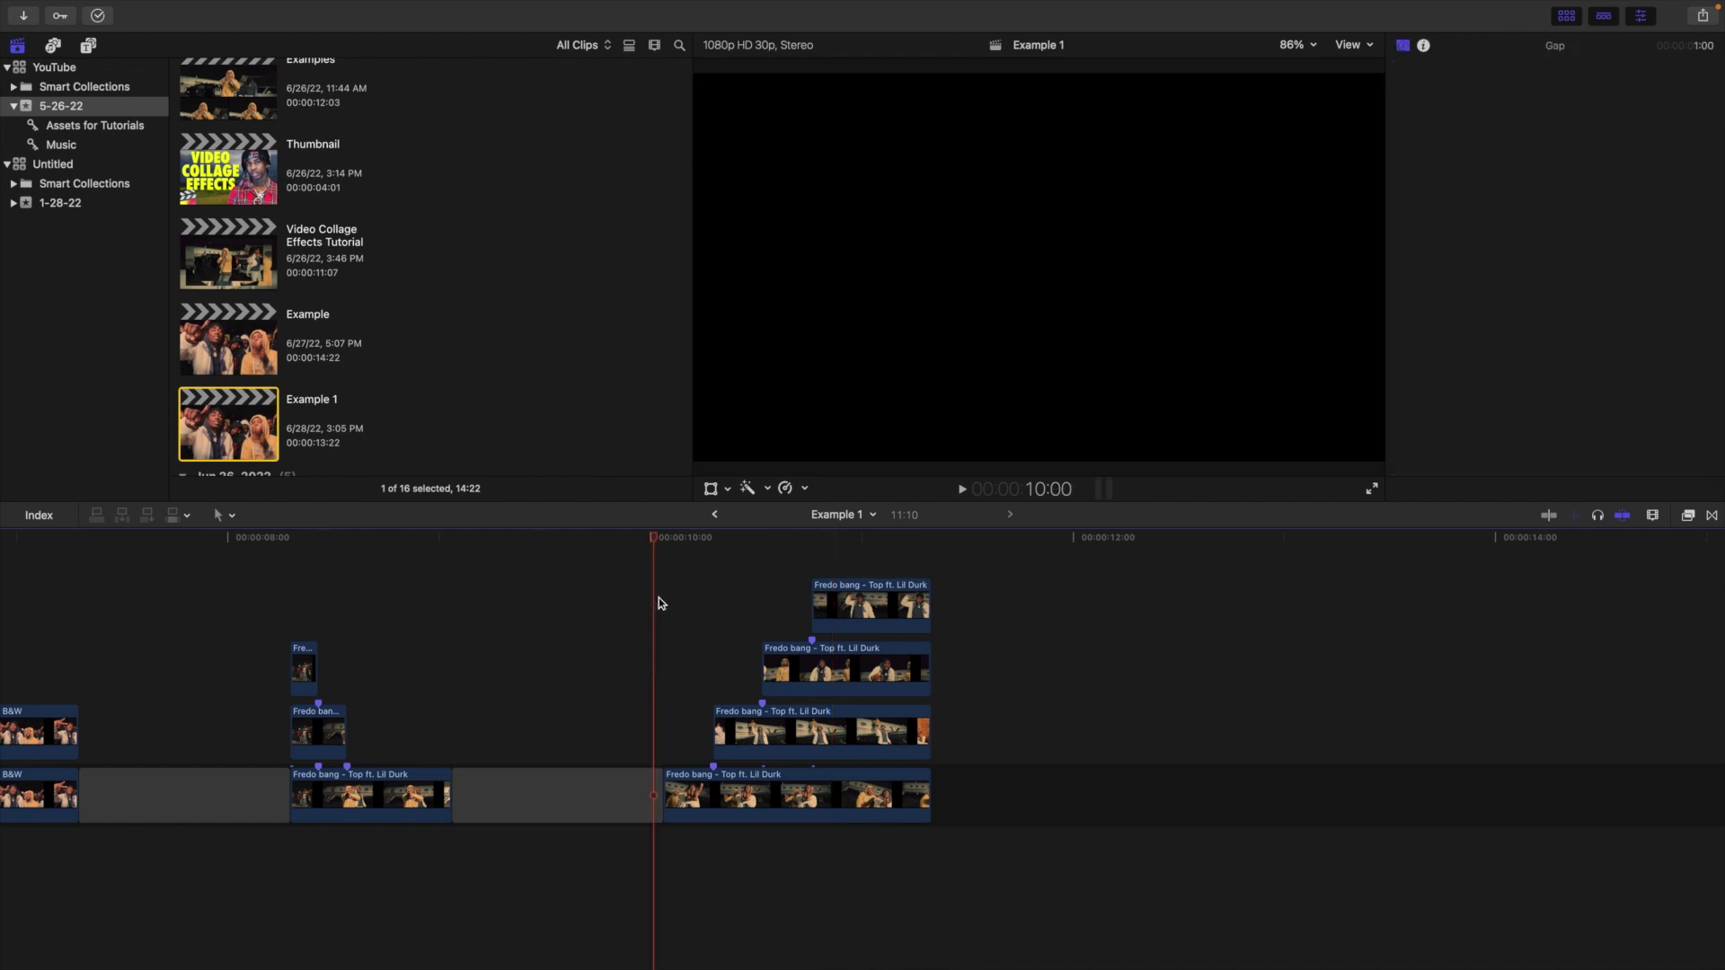
pyautogui.press('space')
pyautogui.press('space')
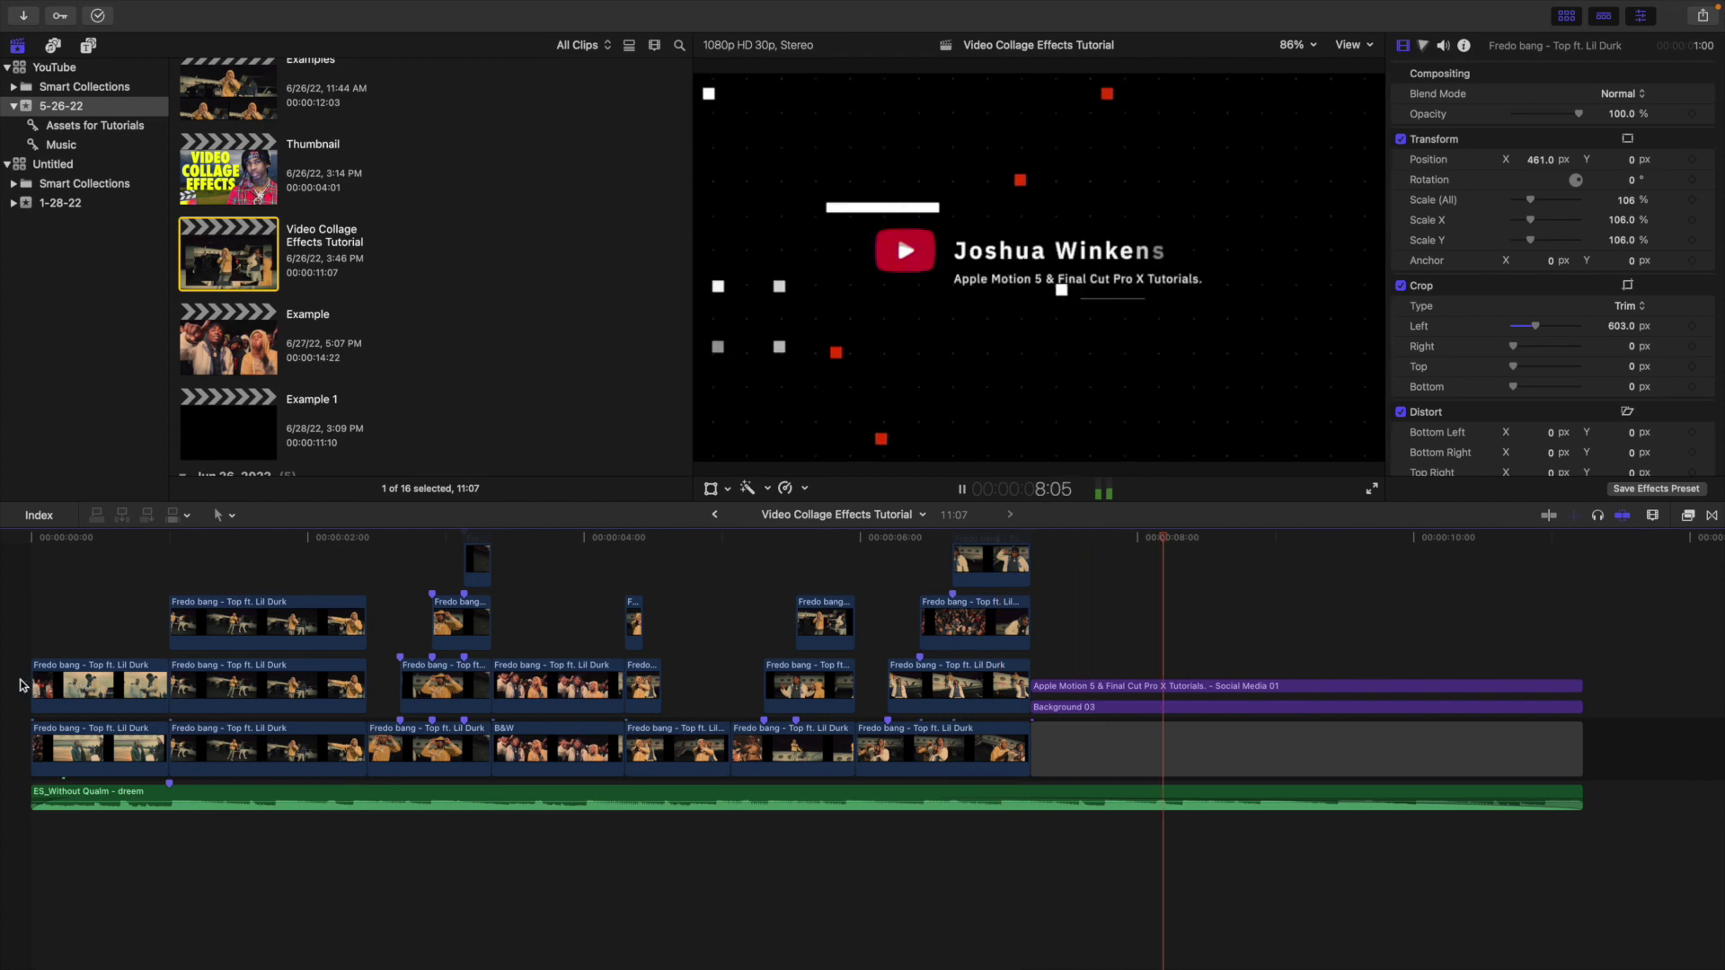
# Play the Video Collage Effects Tutorial project from its beginning to review the finished collages.
pyautogui.press('Home')
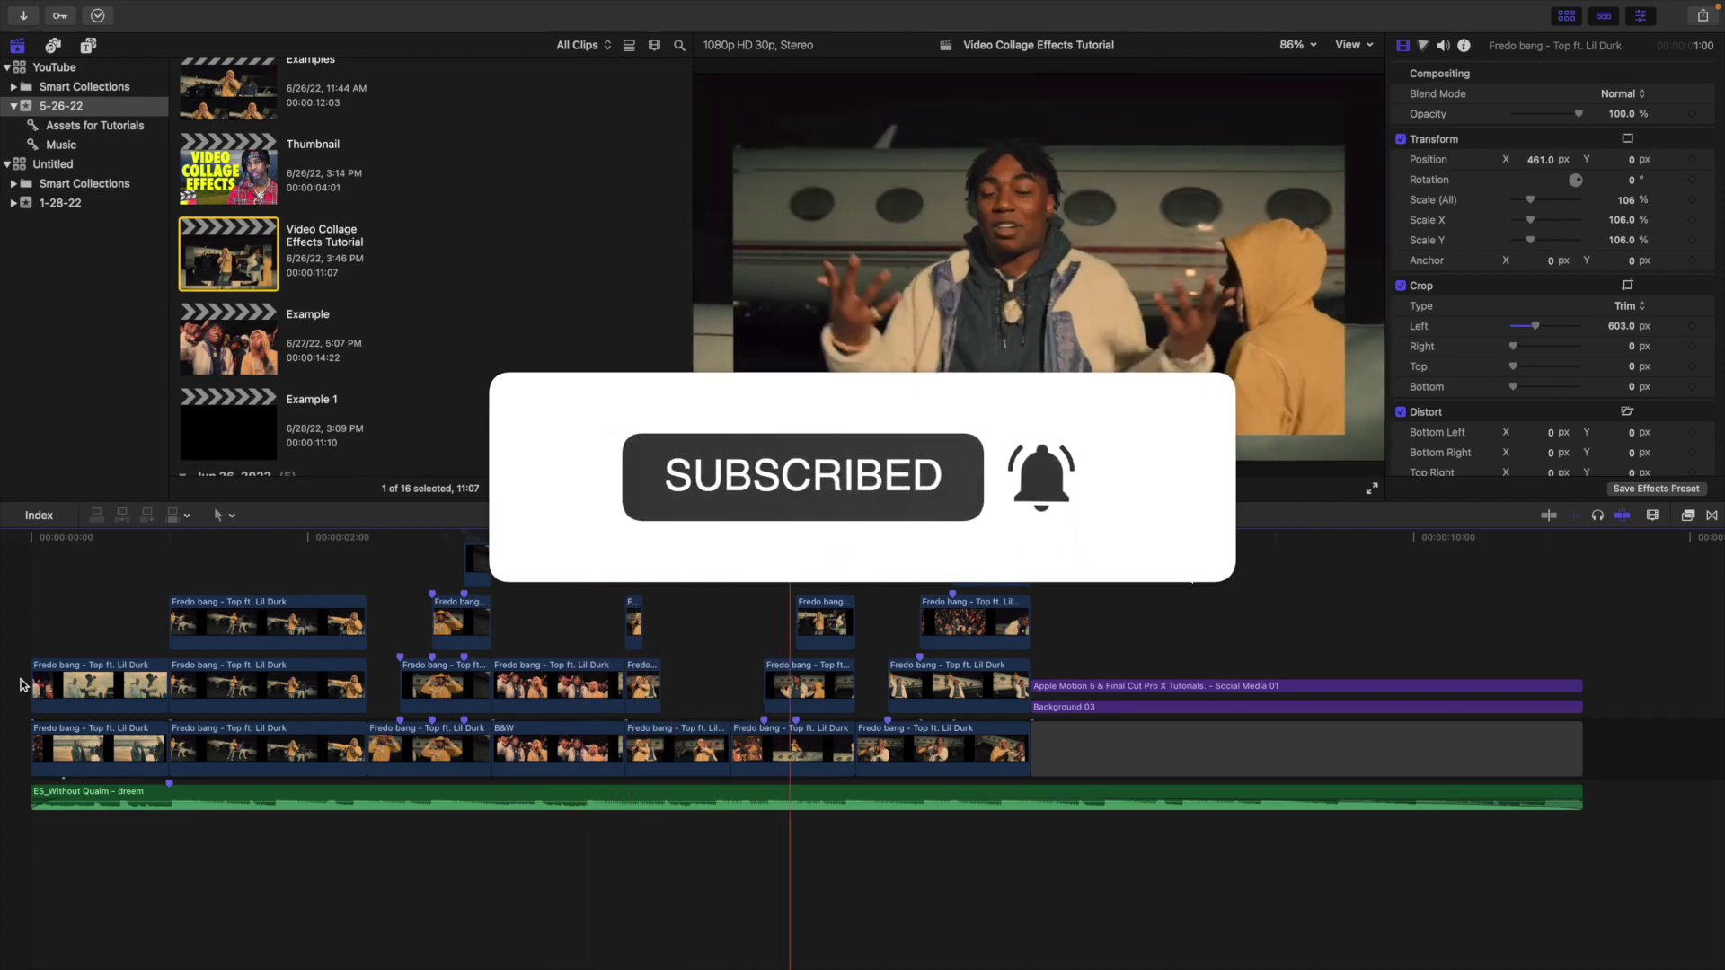
pyautogui.press('Home')
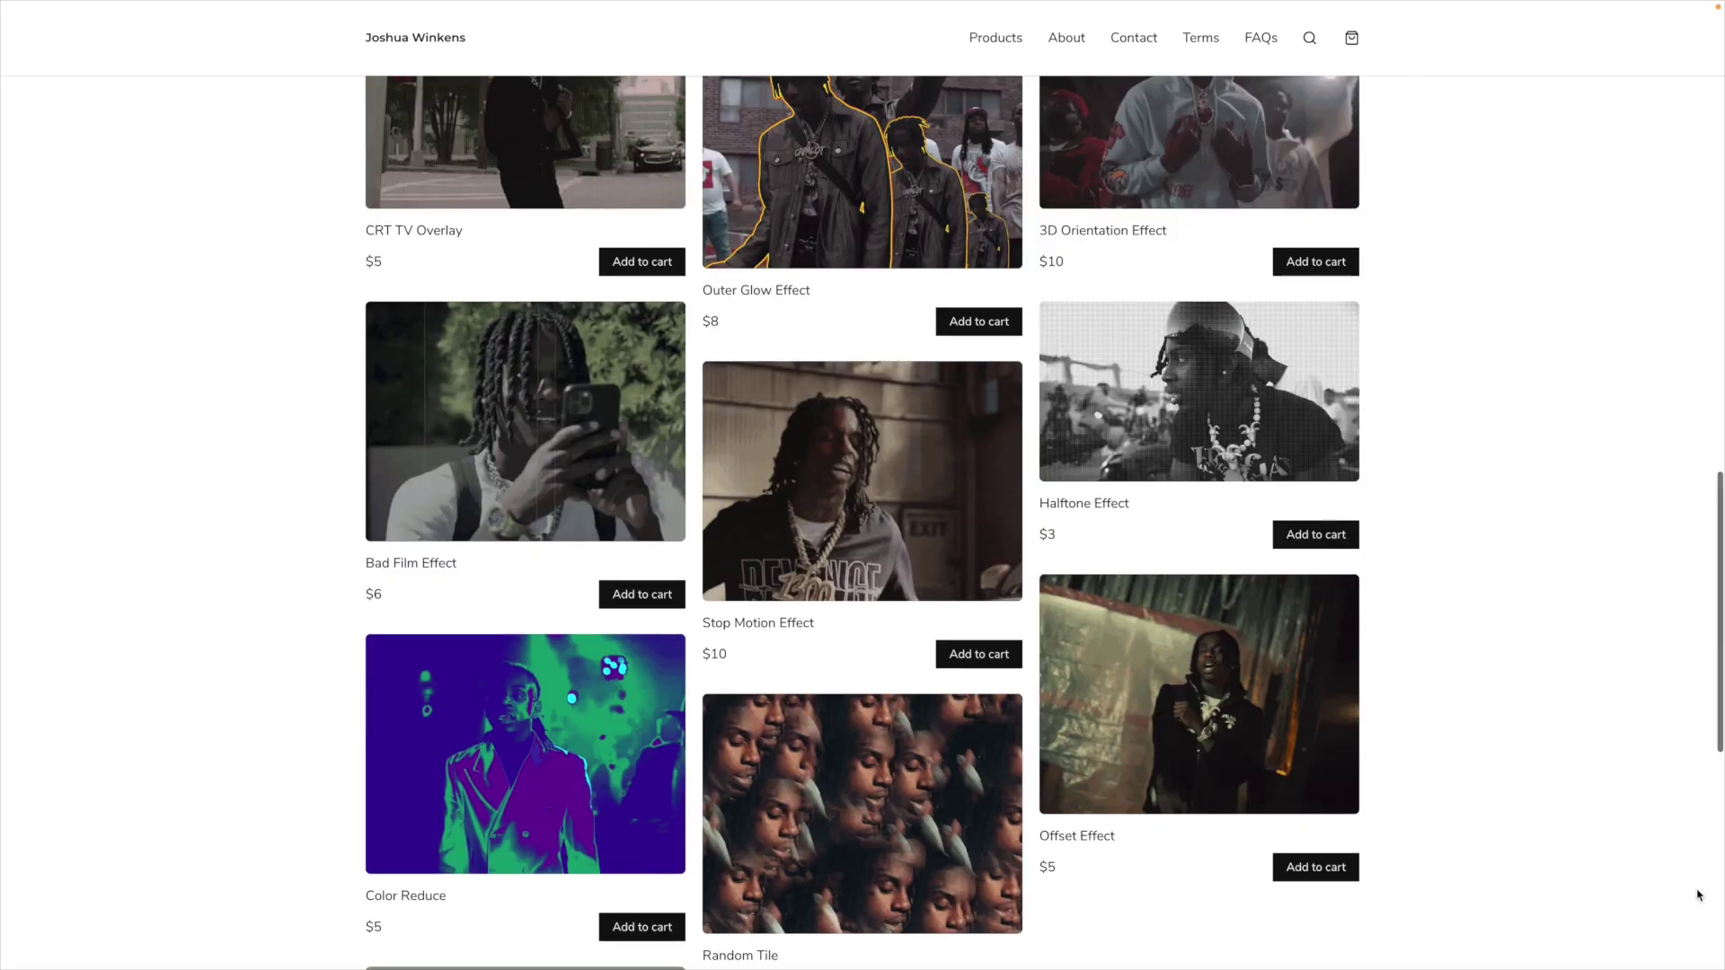
# Switch to the web store and browse the video effects offered in its product listing.
pyautogui.scroll(-3, 1699, 894)
pyautogui.scroll(-3, 1699, 894)
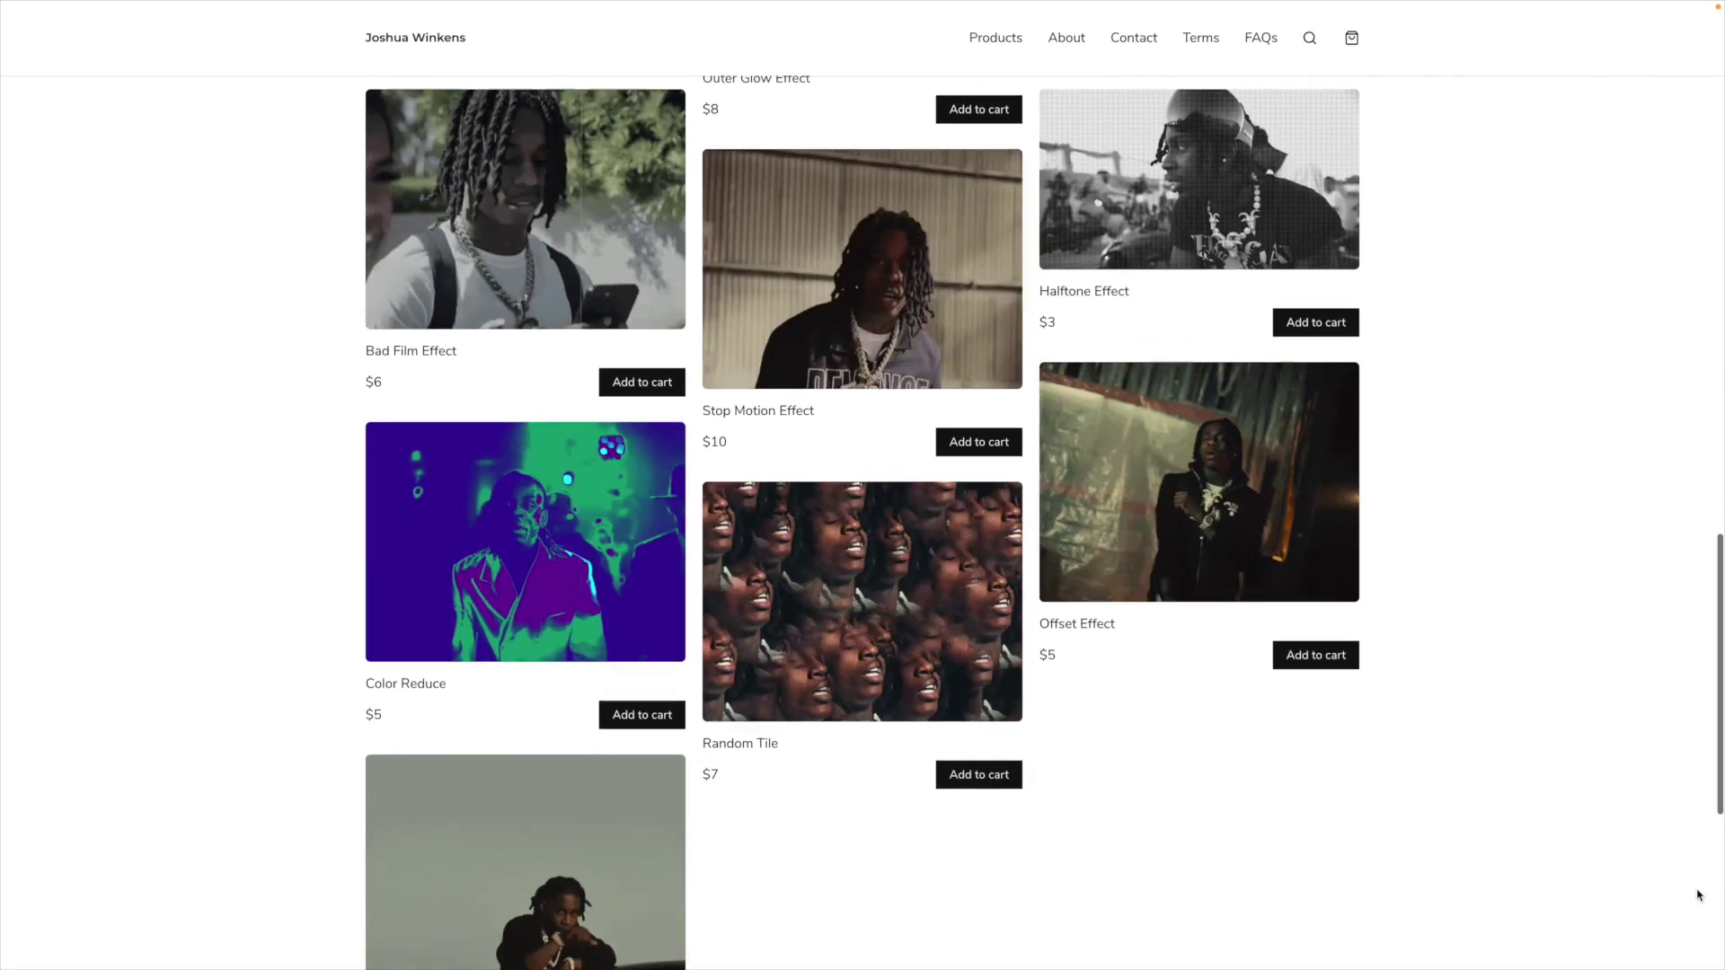